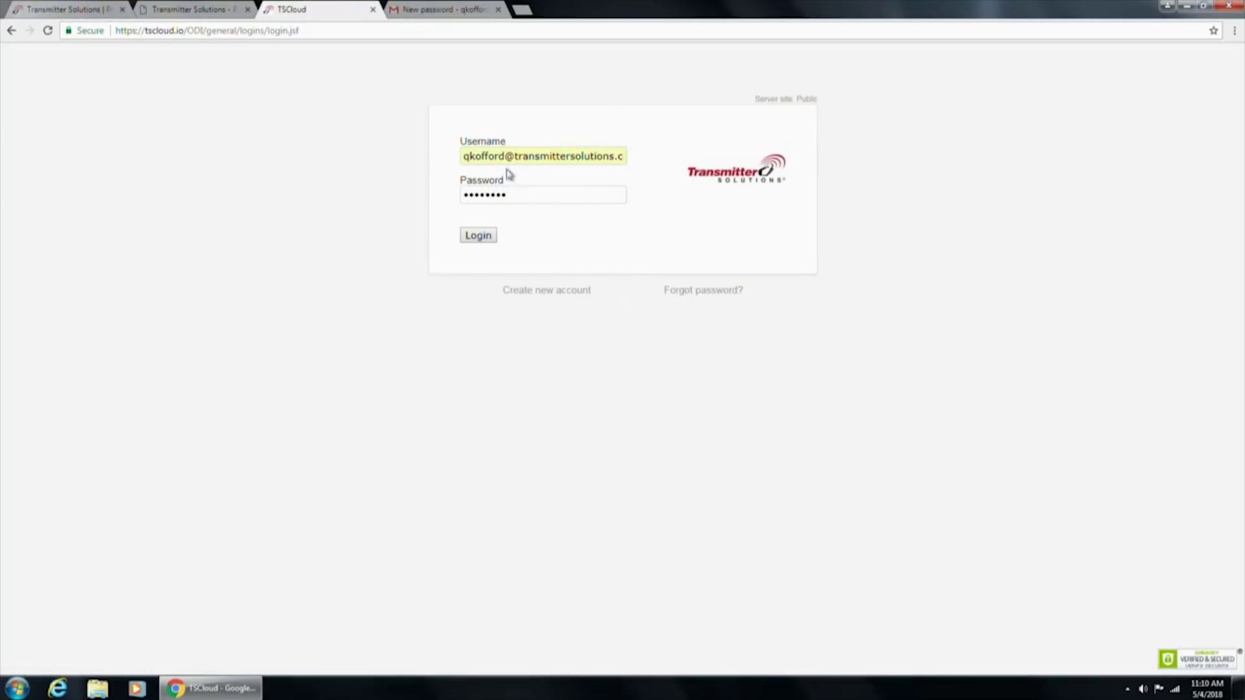
# Sign in to TSCloud to reach My account, where Demo Case Quin is the only listed unit
pyautogui.click(478, 236)
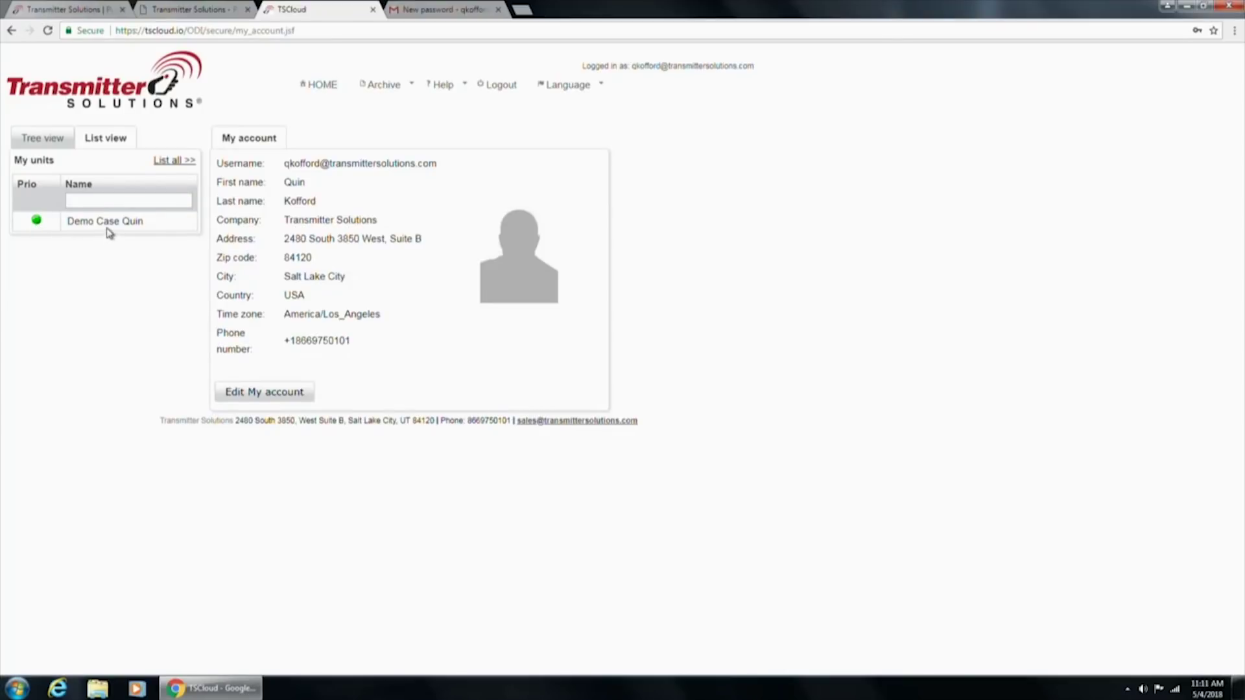
# Open Demo Case Quin from the My units list to see its details and Disconnected status
pyautogui.moveTo(88, 227)
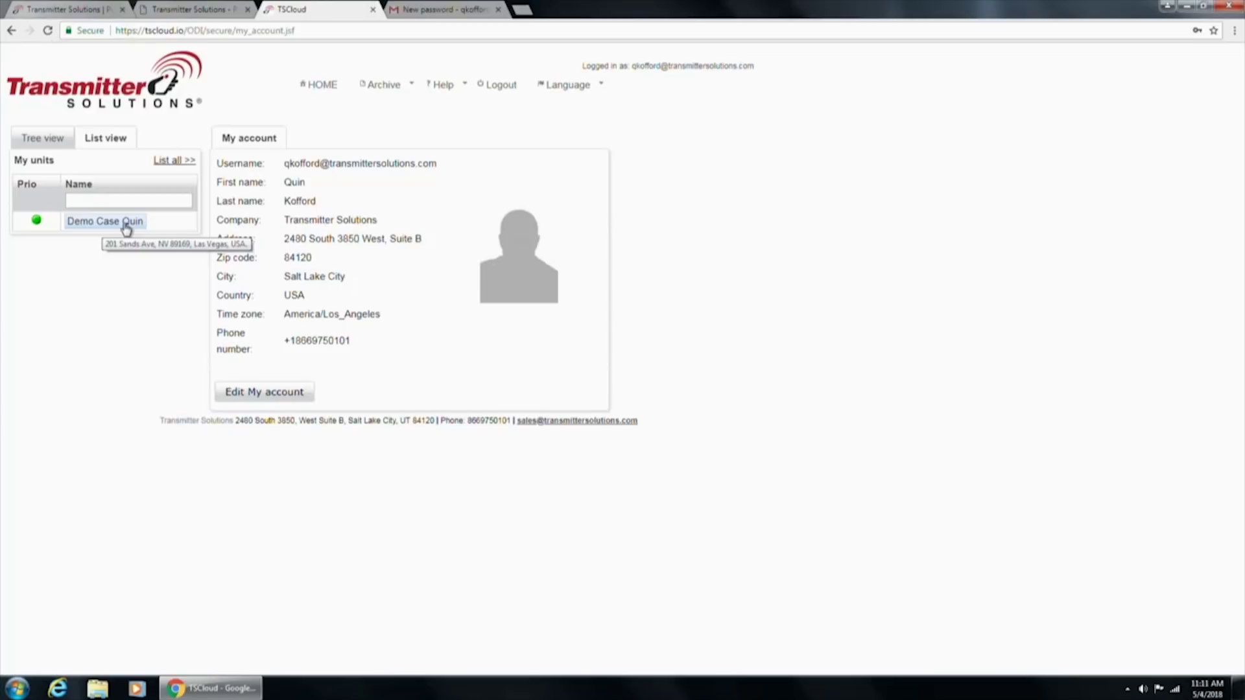
pyautogui.rightClick(126, 227)
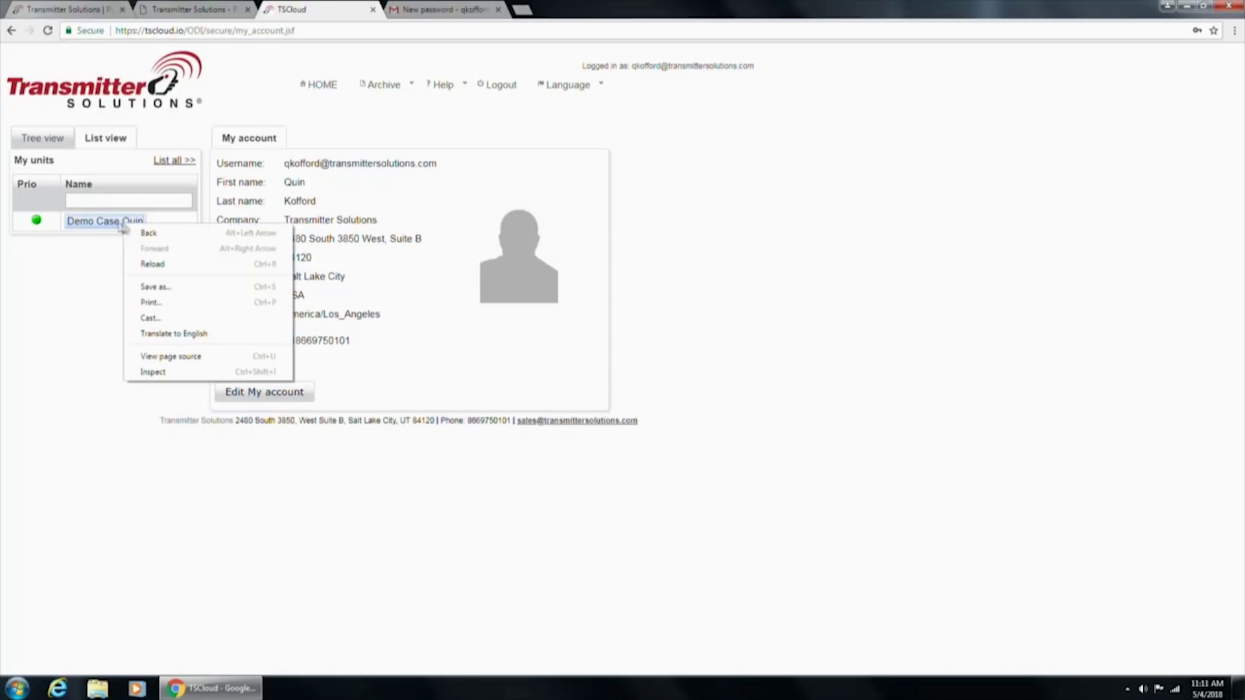
pyautogui.tripleClick(109, 227)
pyautogui.click(107, 223)
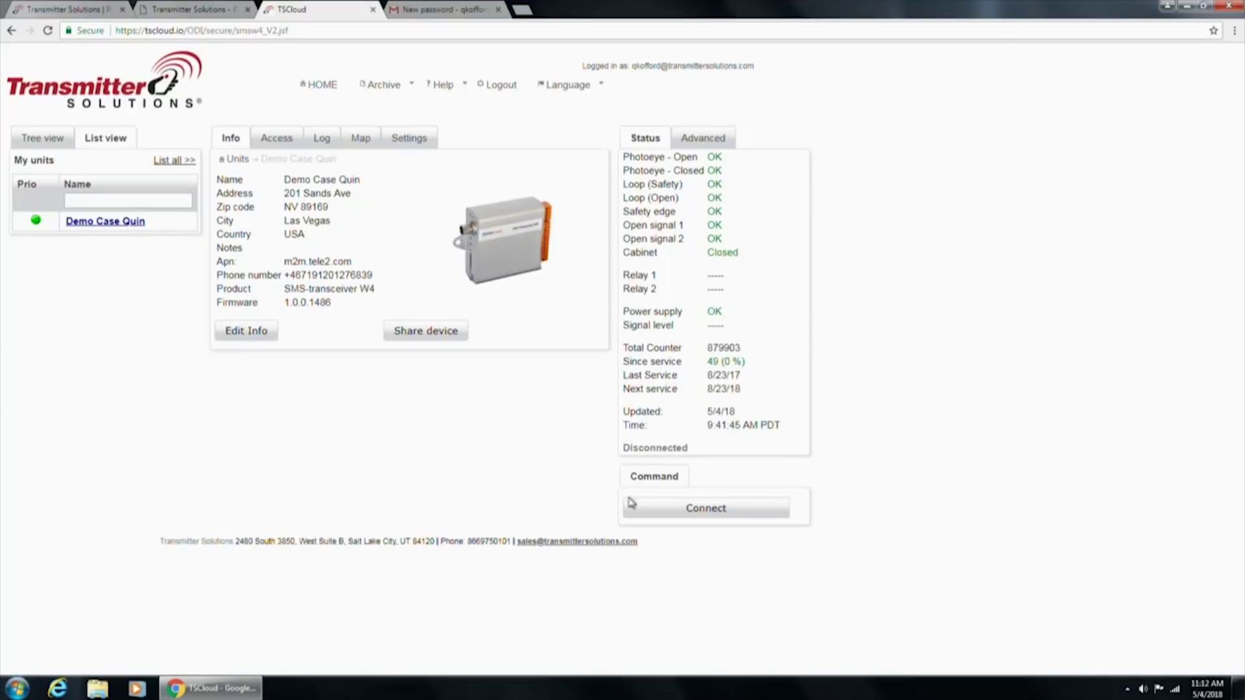
# Connect Demo Case Quin and view its Access list holding one program-1 entry
pyautogui.click(712, 516)
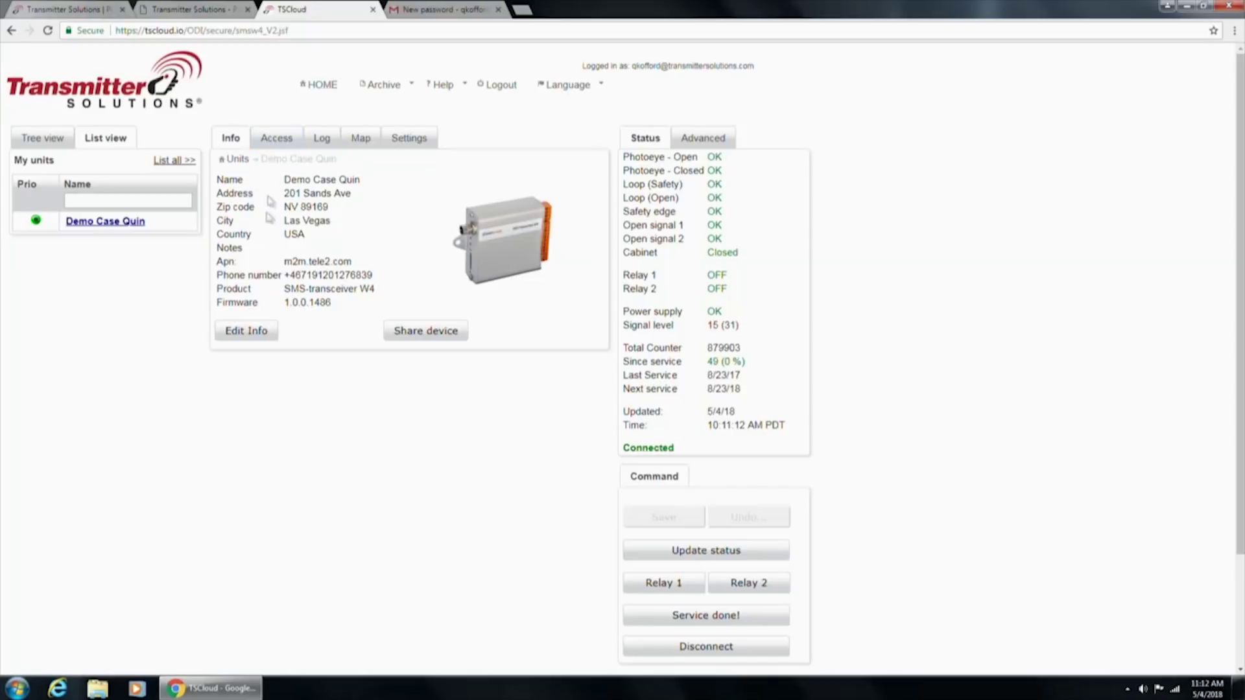
pyautogui.click(272, 140)
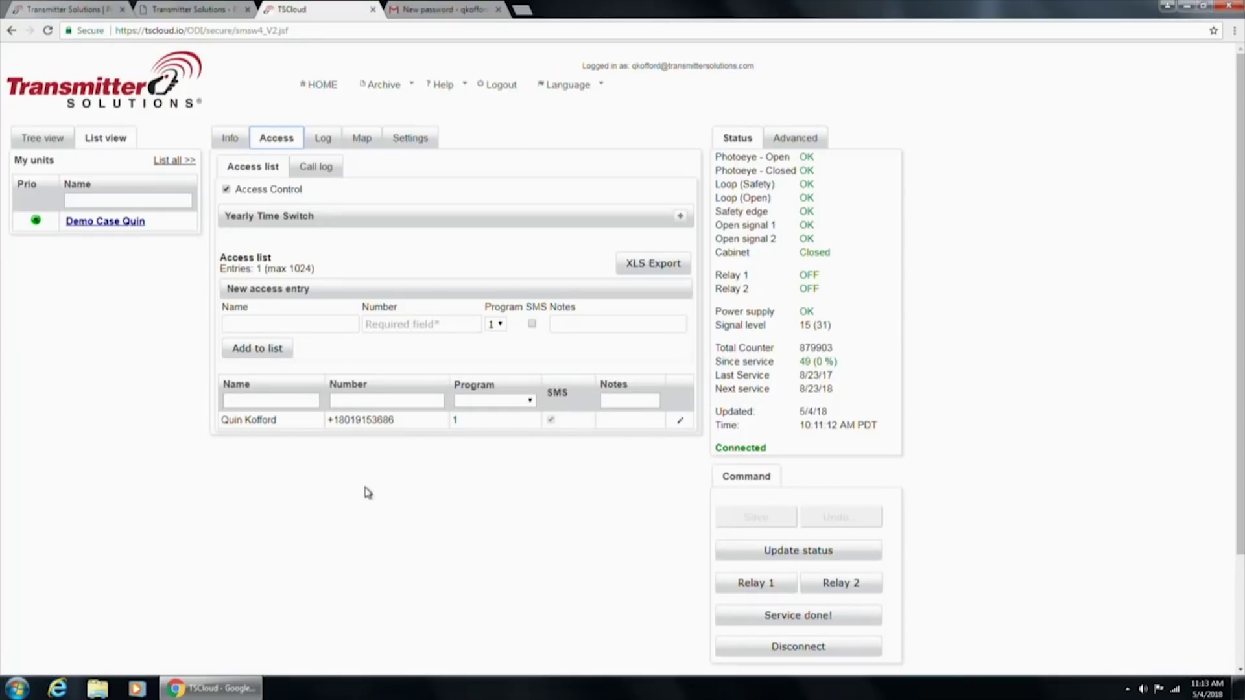
# Fill the new access entry with the contact's name and phone number, keeping program 1
pyautogui.click(295, 327)
pyautogui.press('Tab')
pyautogui.write('+')
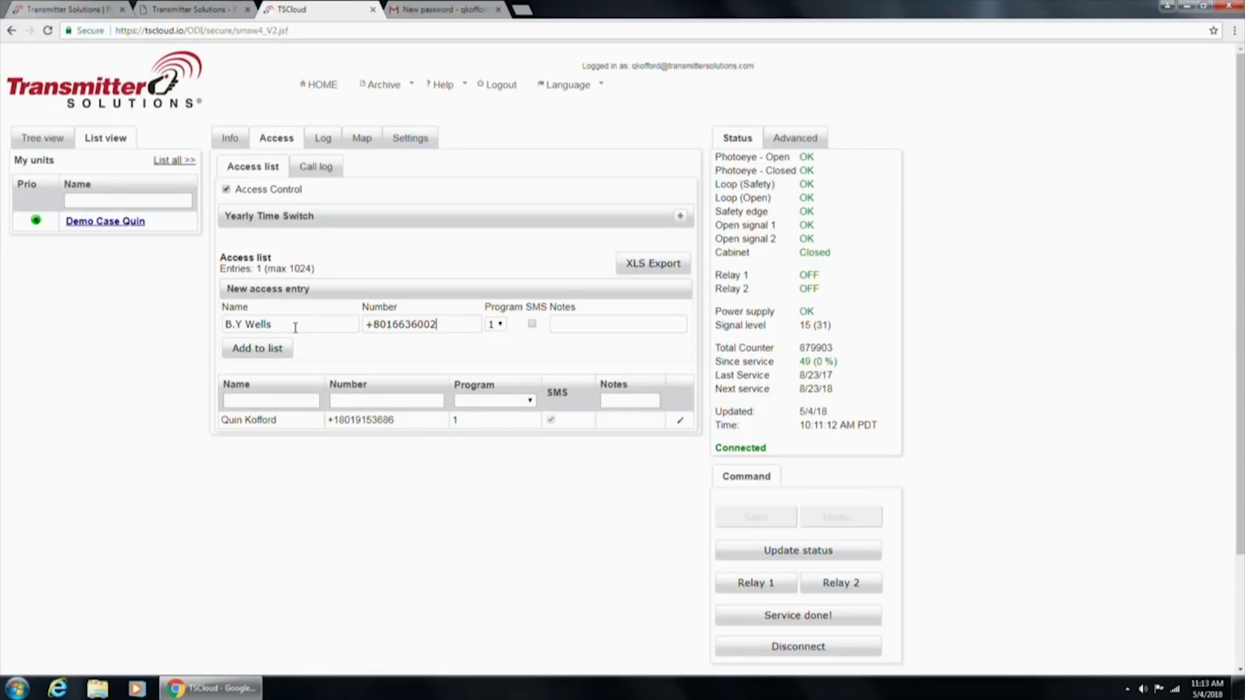
pyautogui.click(500, 326)
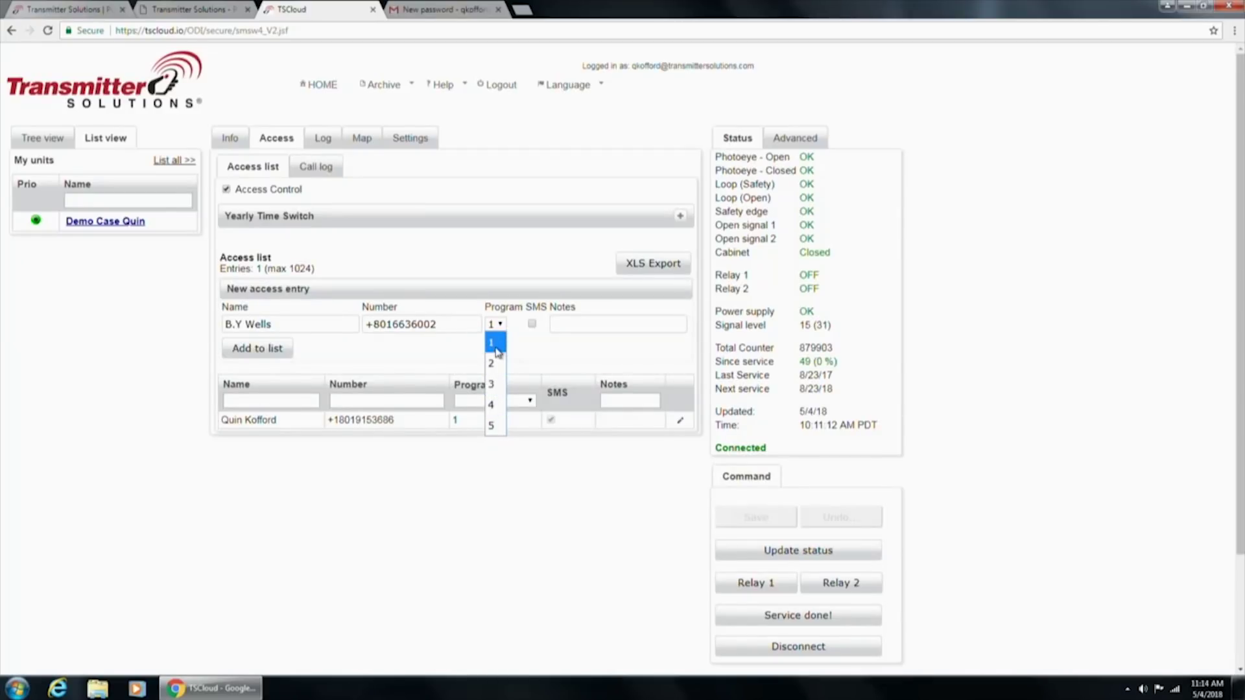
pyautogui.click(553, 351)
# Expand the Yearly Time Switch to review programs 1–5 (program 1 '24/7'), leaving the entry on program 1
pyautogui.click(680, 216)
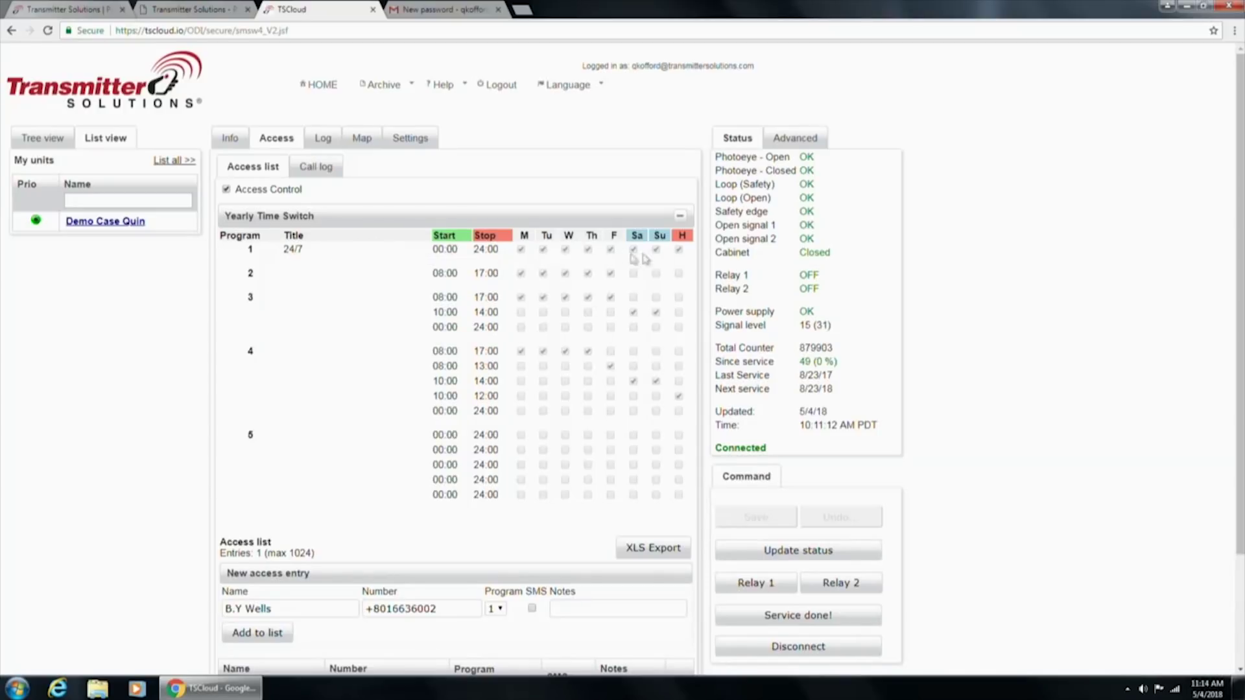
pyautogui.scroll(-1, 70, 385)
pyautogui.scroll(1, 70, 384)
pyautogui.scroll(-1, 533, 522)
pyautogui.click(499, 544)
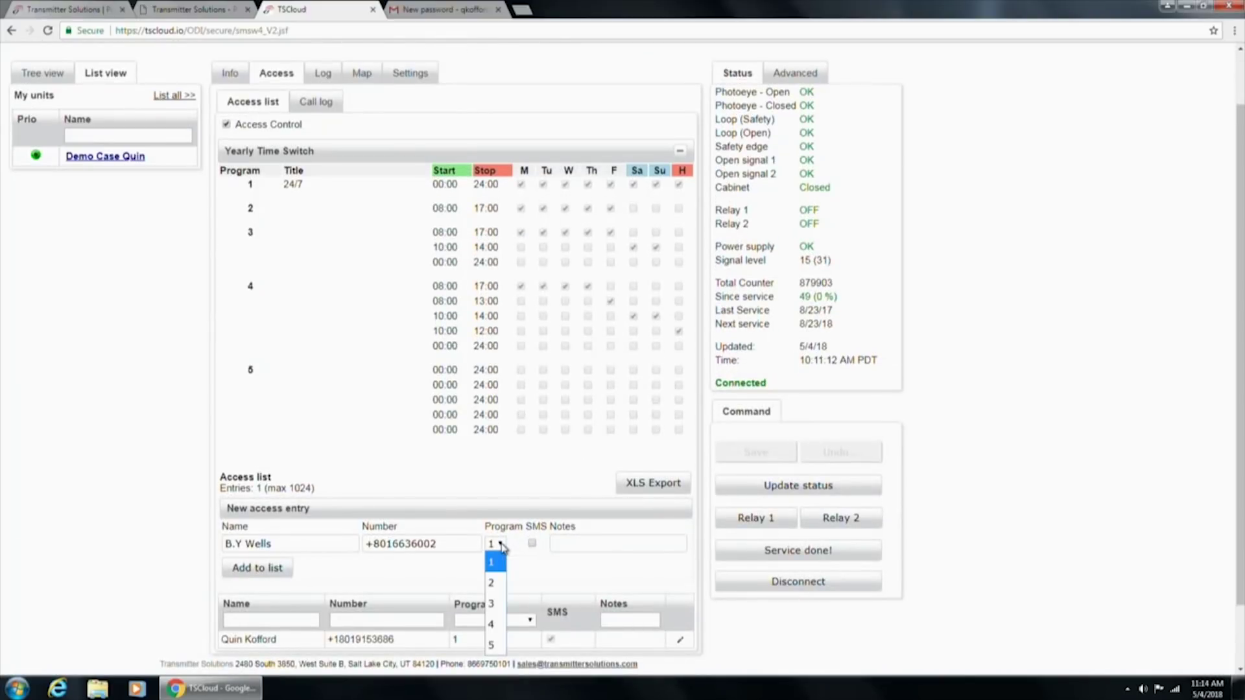
pyautogui.click(496, 563)
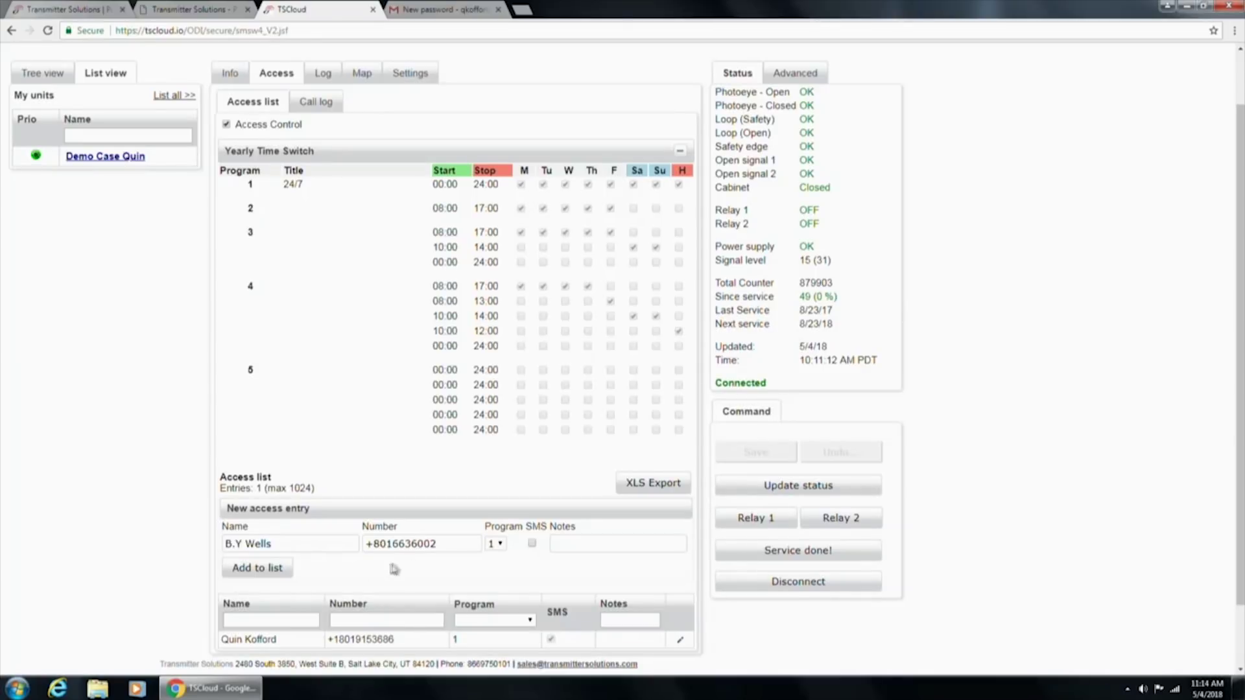
# Add the new contact to the access list, making 2 entries, and save it to the unit
pyautogui.click(225, 579)
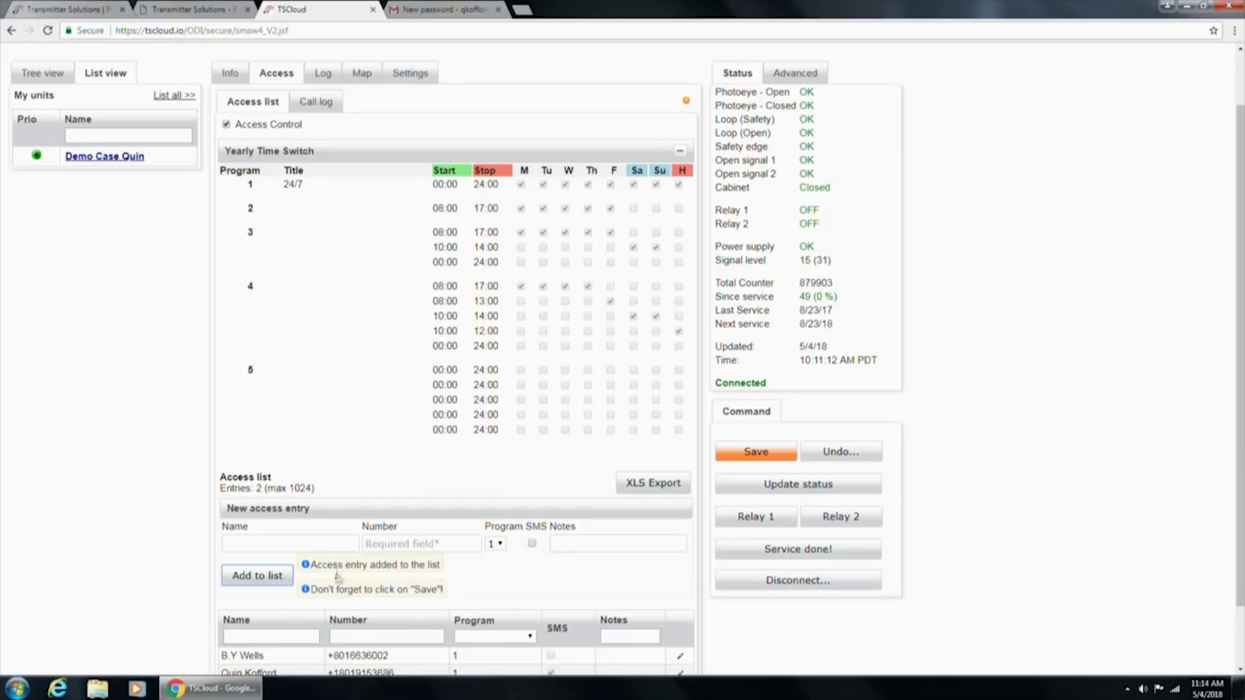
pyautogui.click(767, 458)
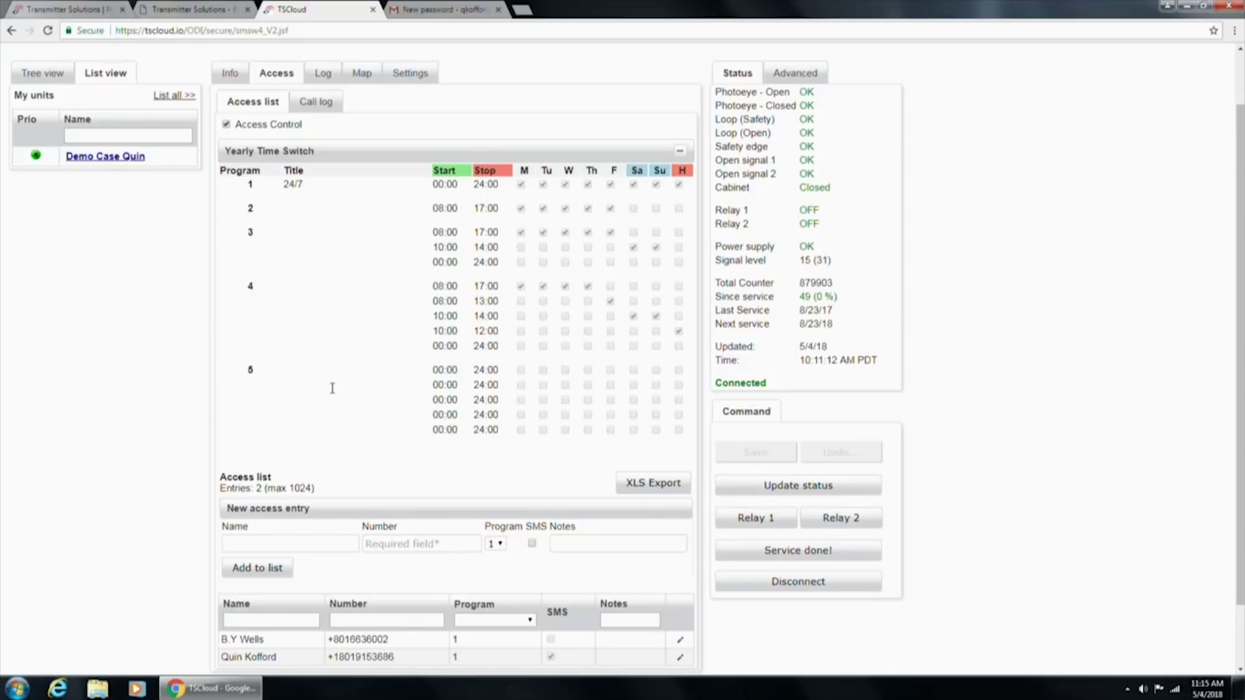
# Scroll through the Access list to review the five yearly programs and both program-1 entries
pyautogui.scroll(-1, 332, 388)
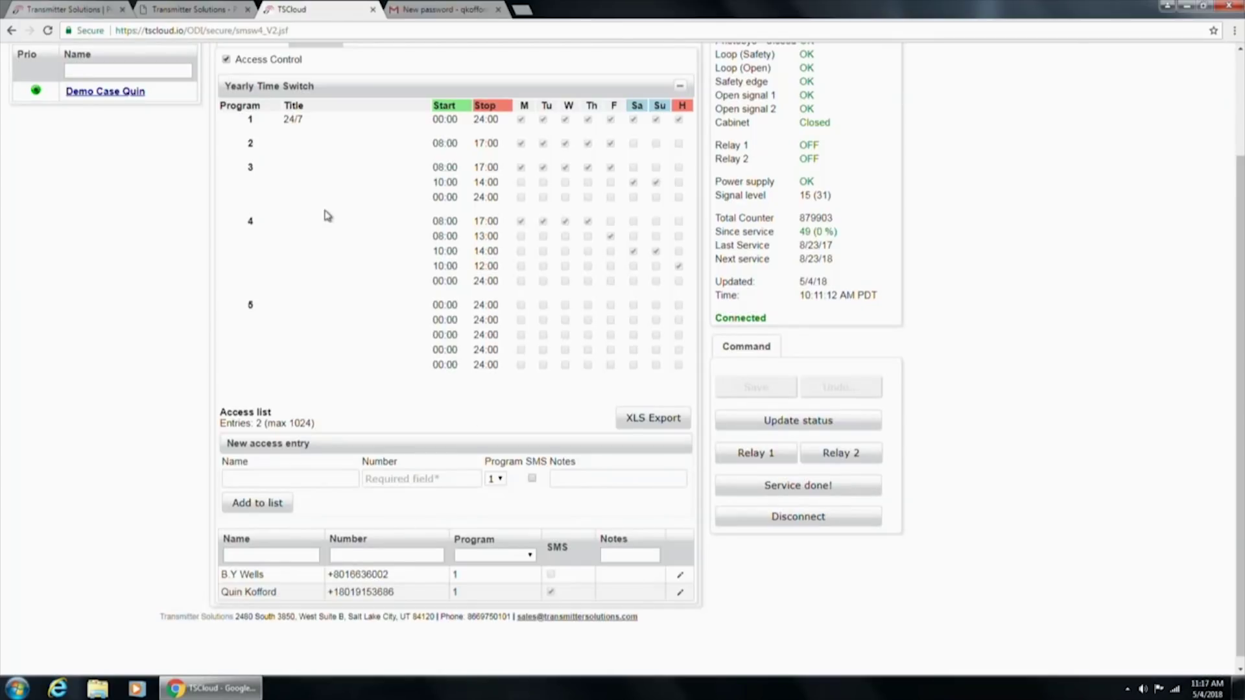
pyautogui.scroll(2, 342, 351)
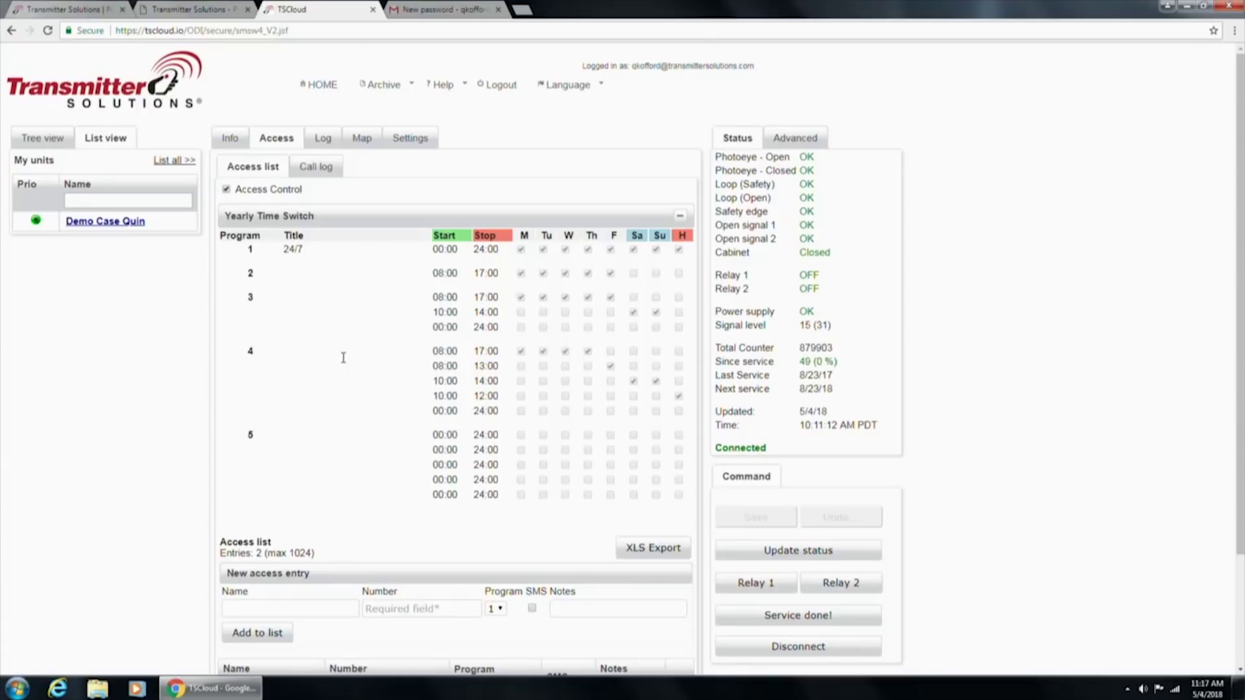
pyautogui.scroll(-1, 344, 360)
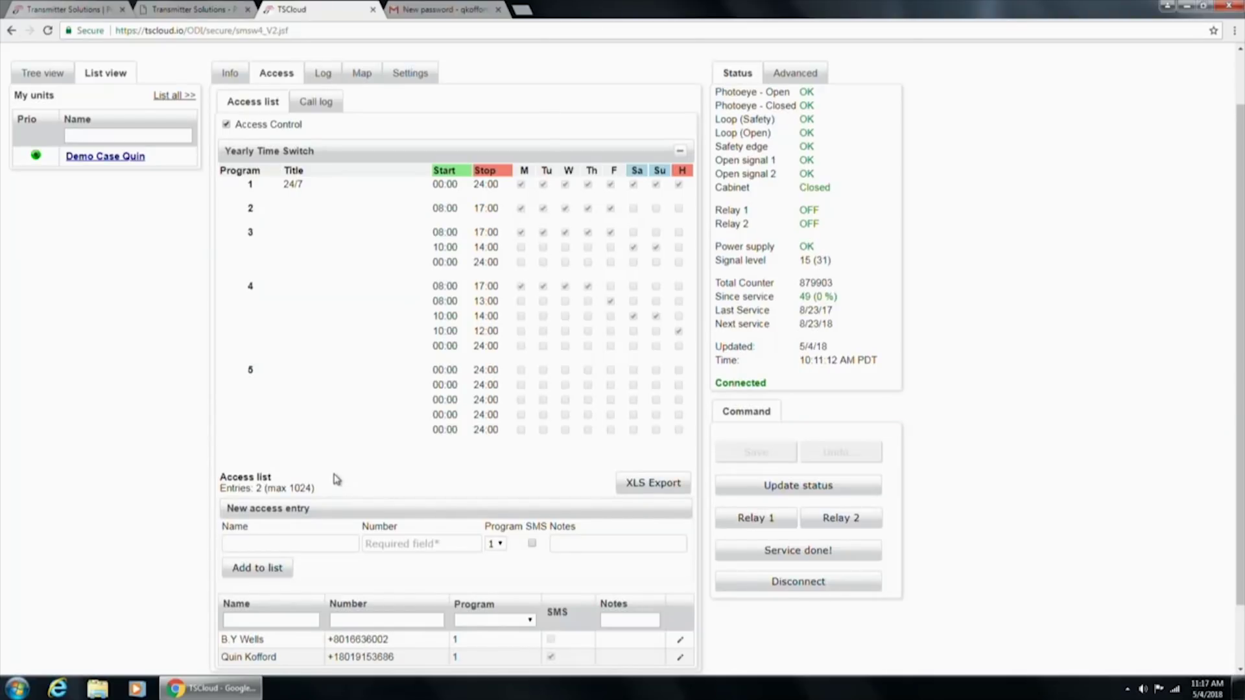
pyautogui.scroll(2, 336, 479)
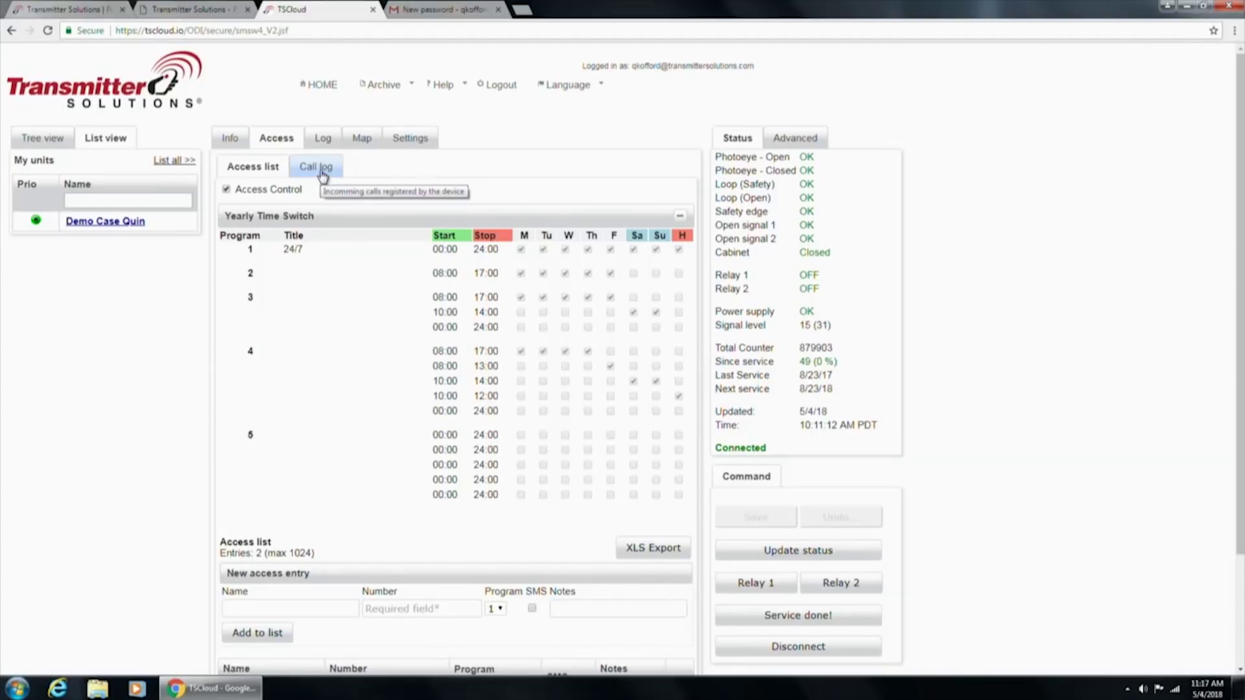
pyautogui.click(322, 174)
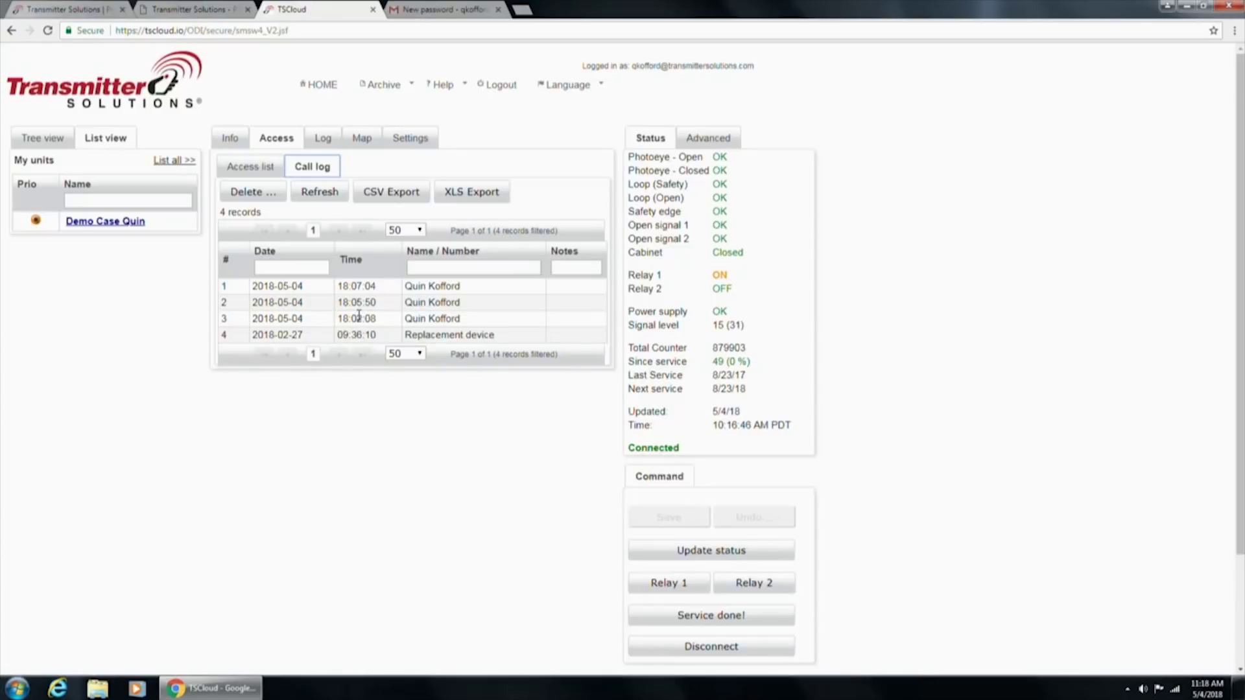
pyautogui.click(310, 194)
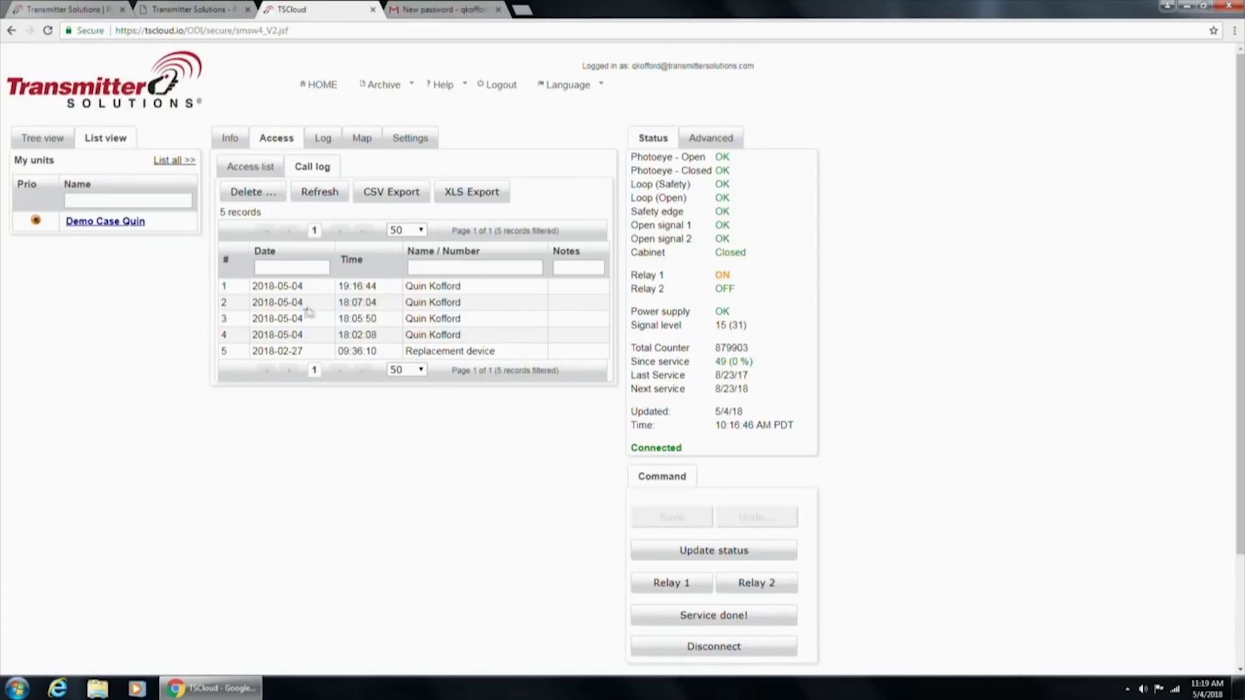
# Open the Status log showing 6 records from 5/4/18 and highlight Relay 1 ON in the Status panel
pyautogui.click(260, 167)
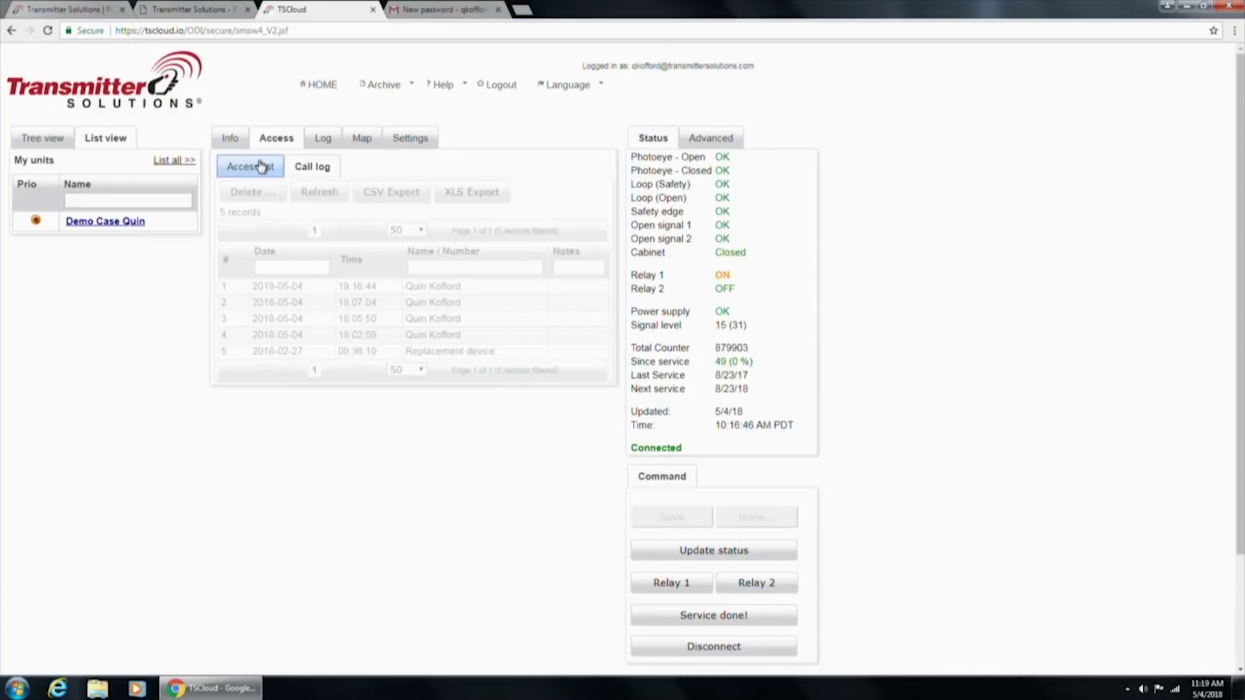
pyautogui.click(317, 142)
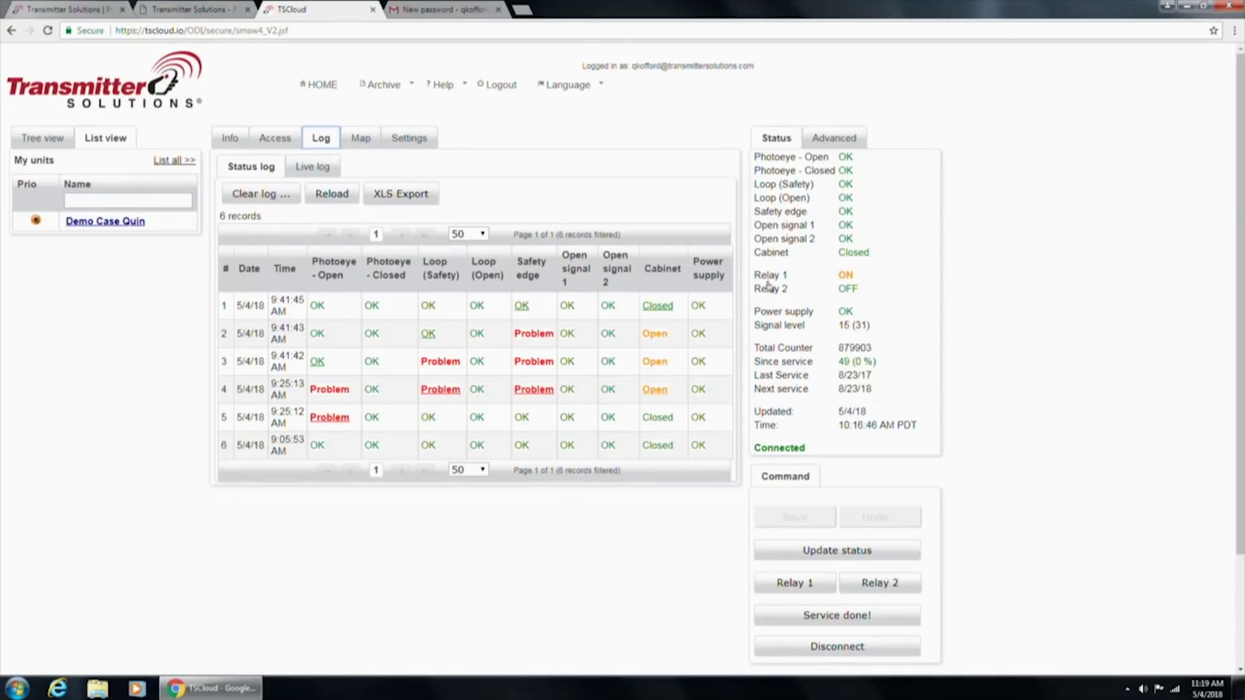
pyautogui.moveTo(756, 277); pyautogui.dragTo(862, 284)
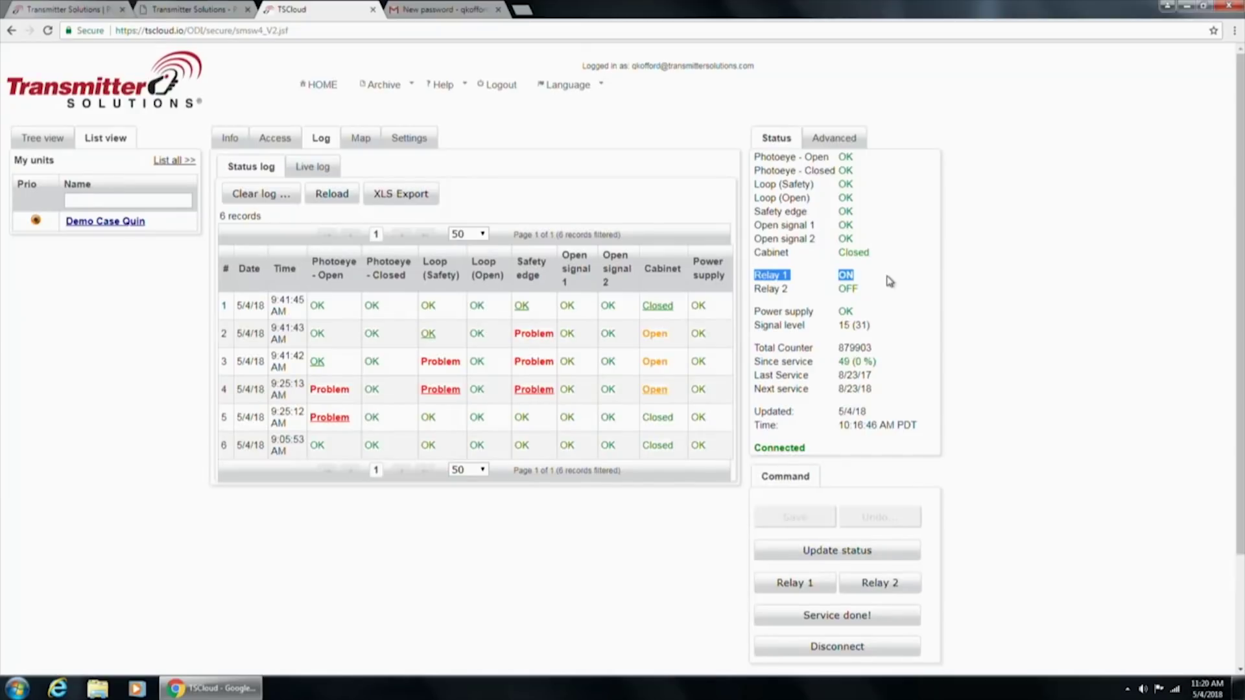
pyautogui.click(875, 280)
# Check the Live log, return to the Status log, then show the unit's Las Vegas location on the Map
pyautogui.click(329, 172)
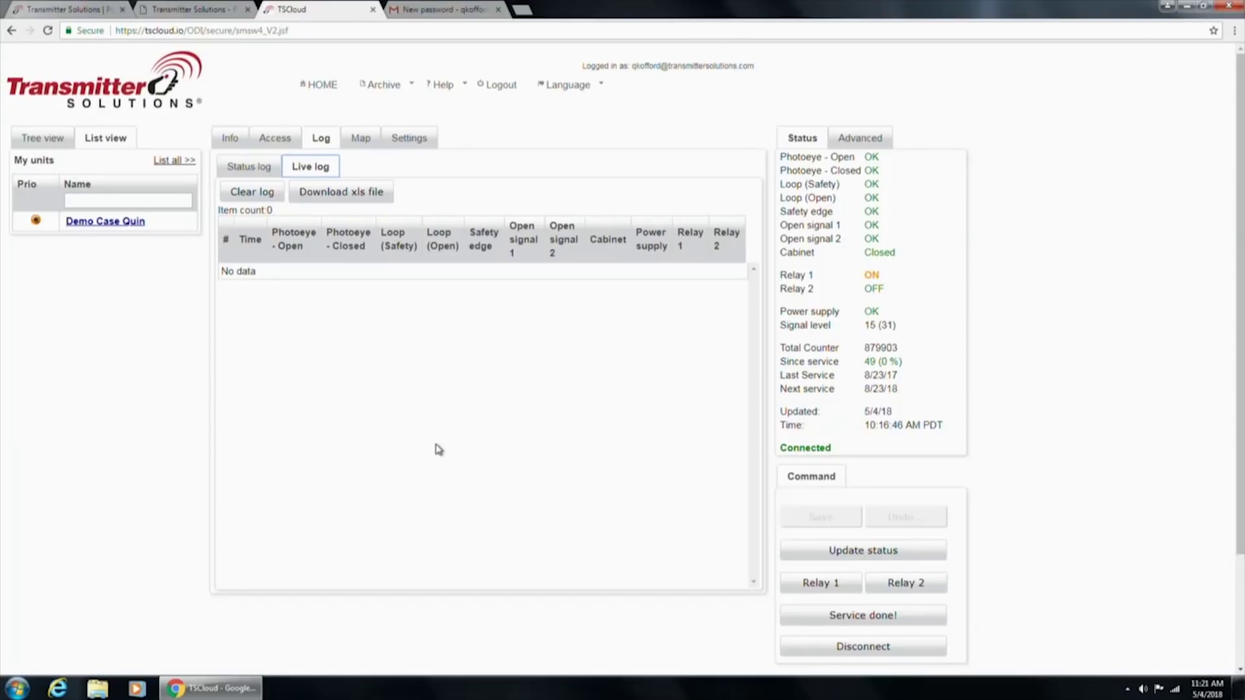
pyautogui.click(252, 168)
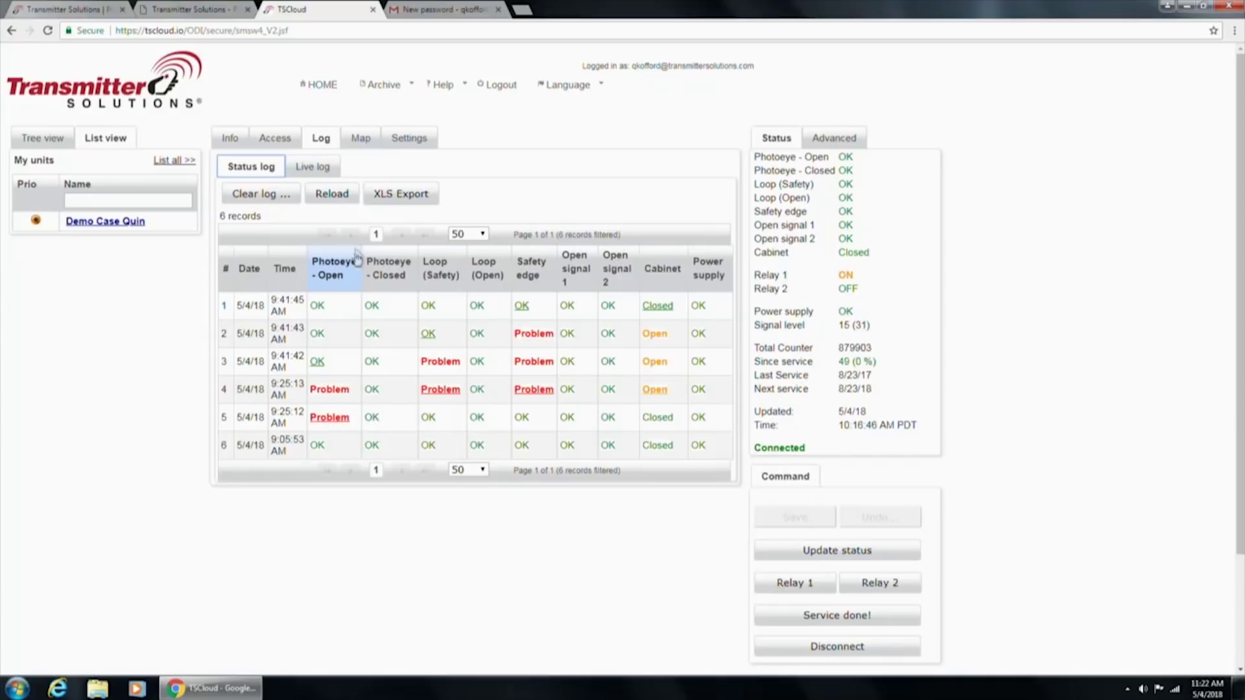
pyautogui.click(360, 140)
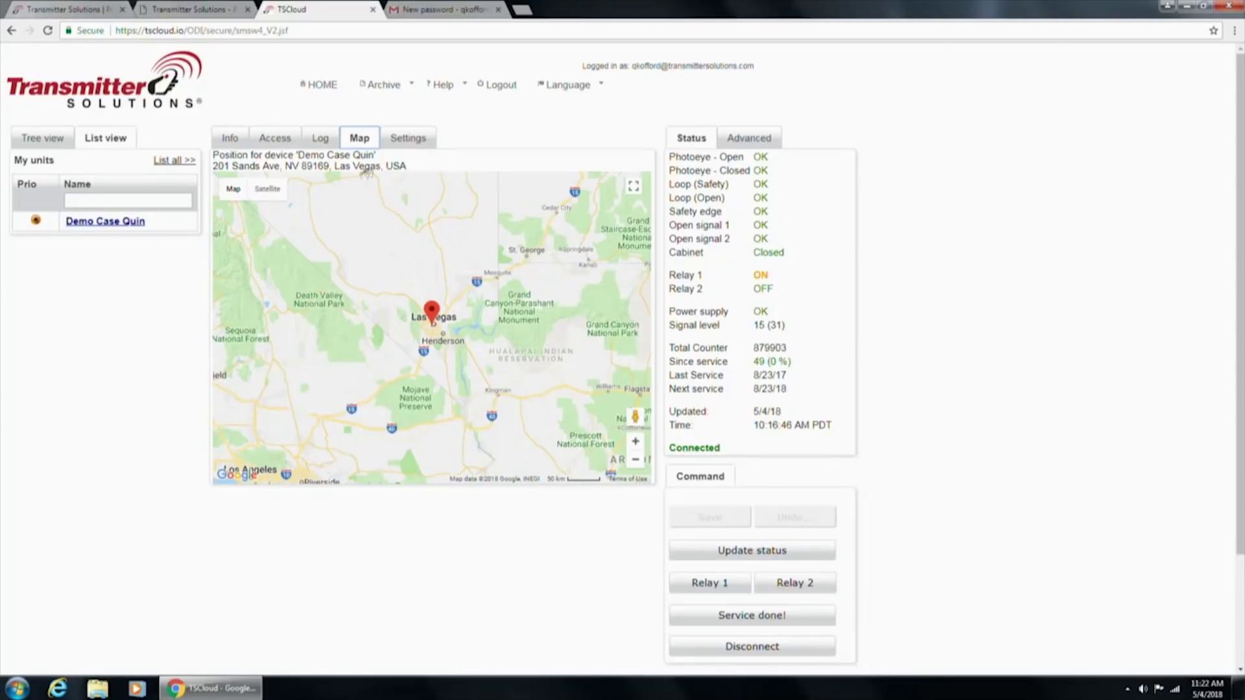
# Open Demo Case Quin's Settings to show the Inputs page with its nine inputs
pyautogui.click(413, 148)
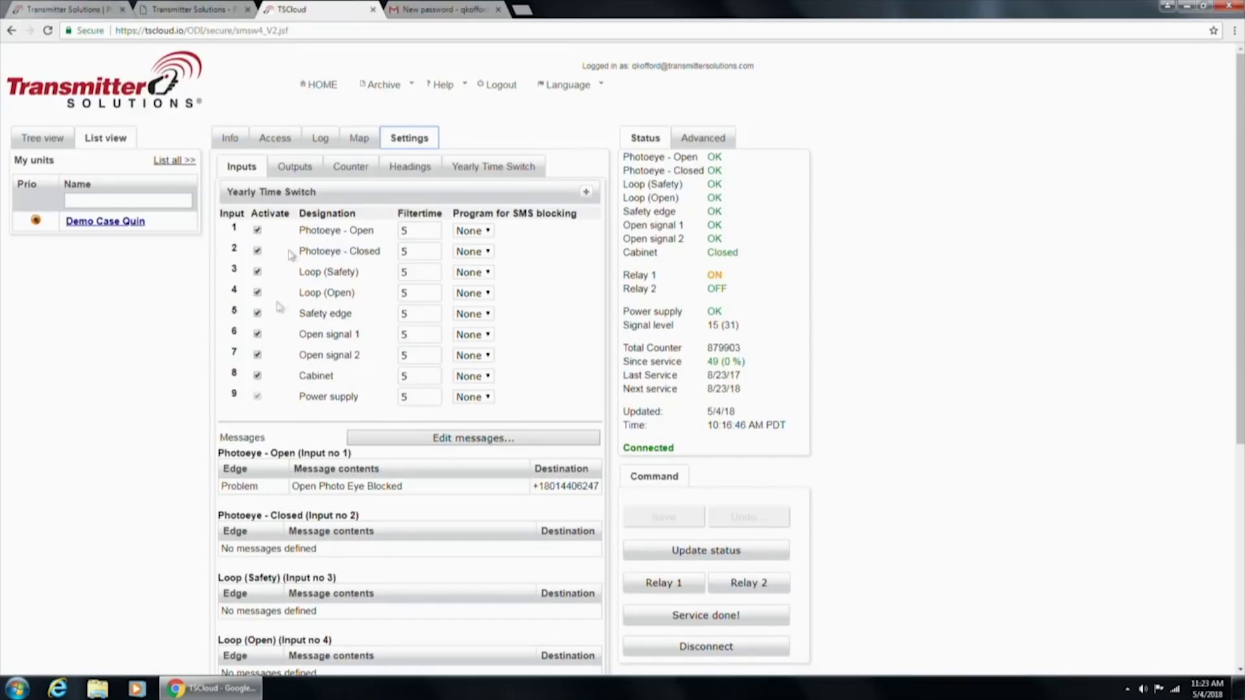
# On the Headings page, rename input 1 to 'Door Status', then restore 'Photoeye - Open'
pyautogui.click(402, 174)
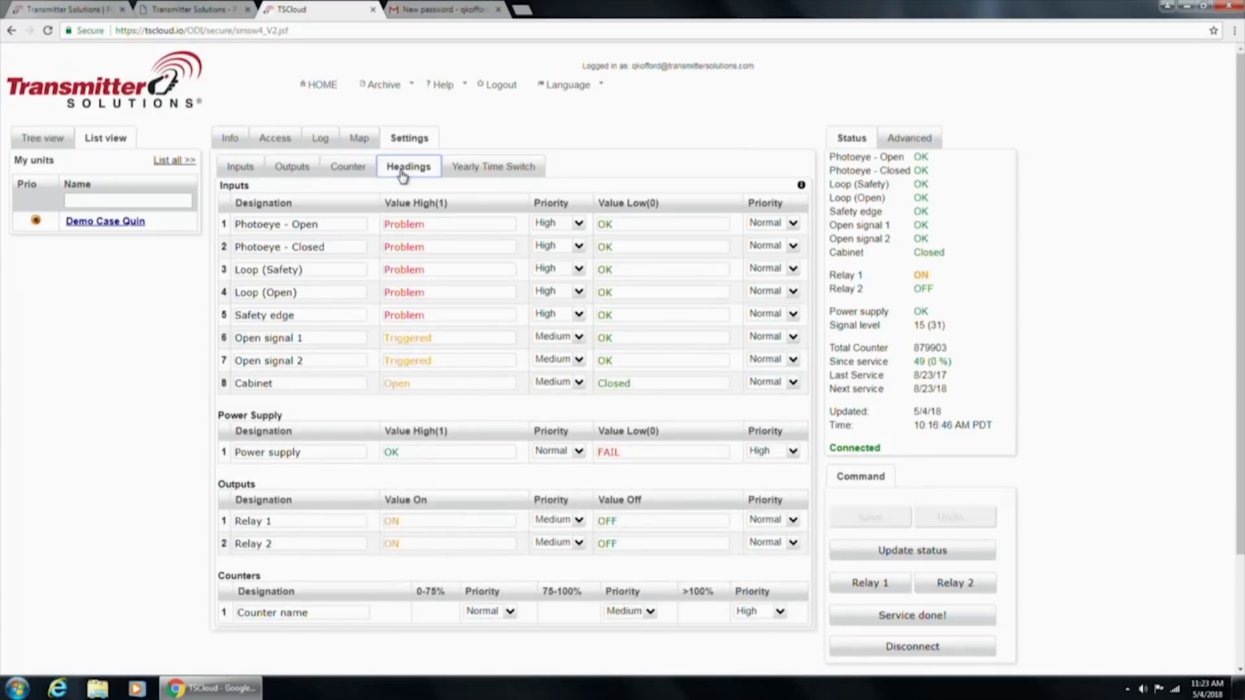
pyautogui.moveTo(313, 224); pyautogui.dragTo(228, 230)
pyautogui.click(336, 224)
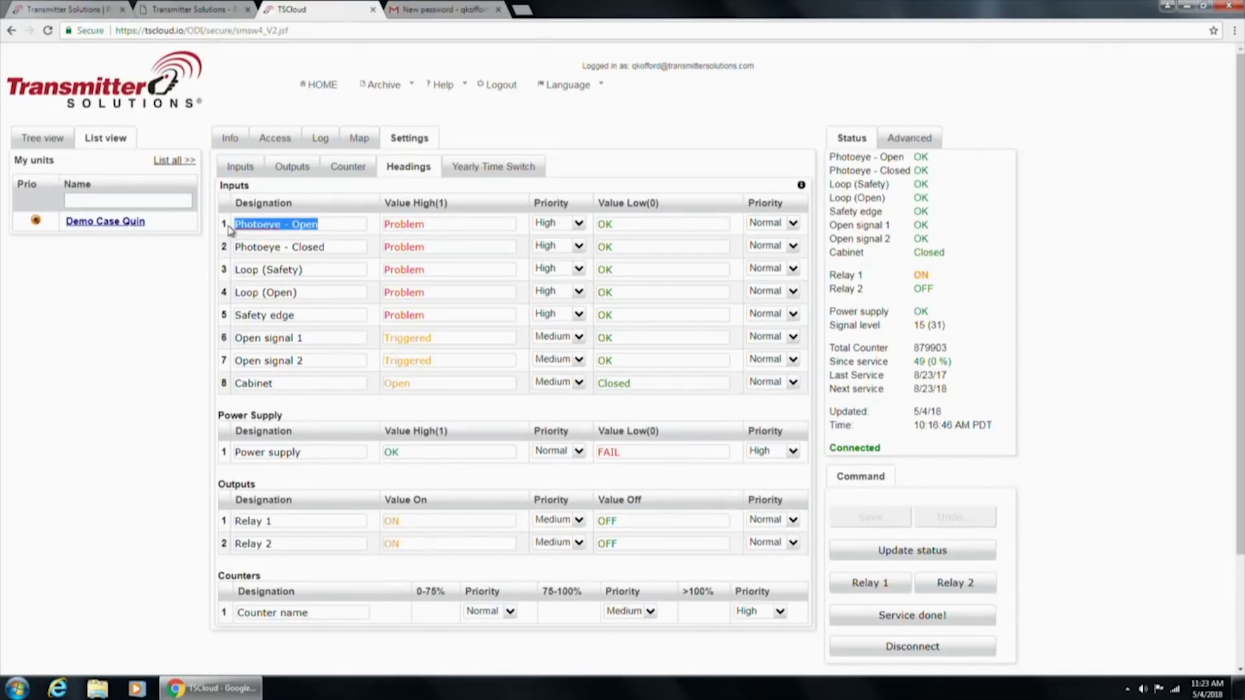
pyautogui.write('Door')
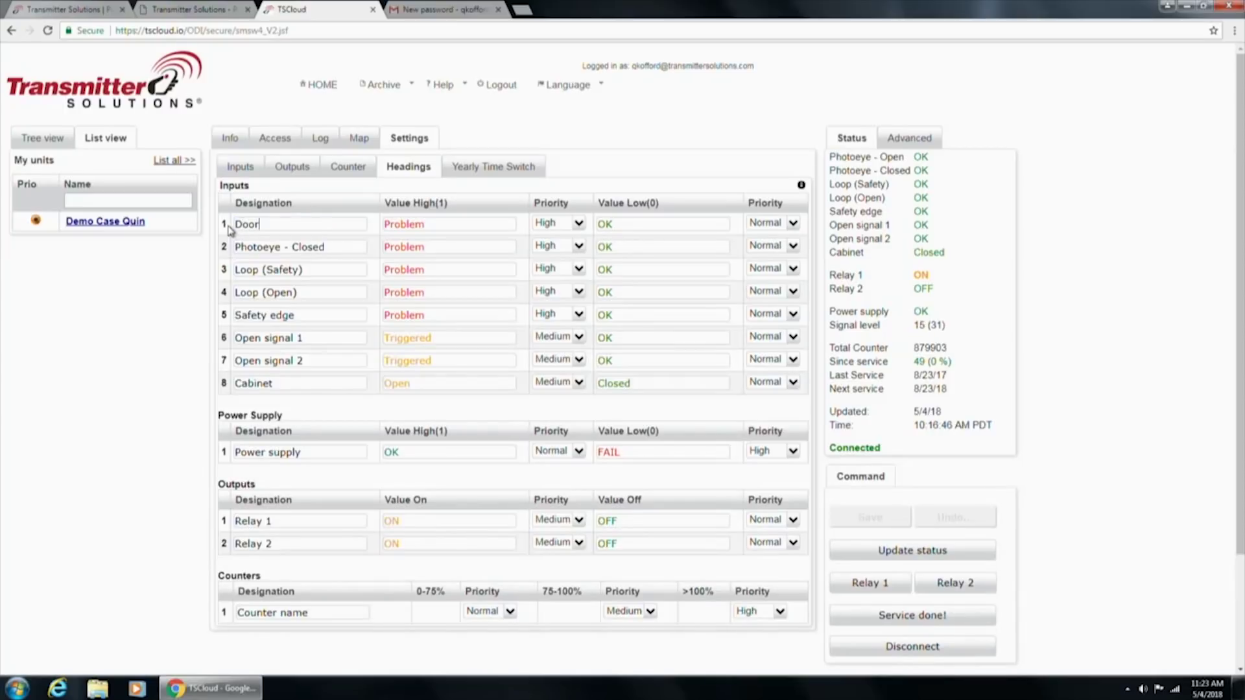
pyautogui.write(' StTUS')
pyautogui.press('BackSpace')
pyautogui.press('BackSpace')
pyautogui.write('atu')
pyautogui.press('BackSpace')
pyautogui.press('BackSpace')
pyautogui.press('BackSpace')
pyautogui.press('BackSpace')
pyautogui.press('BackSpace')
pyautogui.press('BackSpace')
pyautogui.press('BackSpace')
pyautogui.press('BackSpace')
pyautogui.press('BackSpace')
pyautogui.press('BackSpace')
pyautogui.press('BackSpace')
pyautogui.write('Pho')
pyautogui.write('e - Open')
pyautogui.click(263, 226)
pyautogui.write('o')
# Select the Photoeye - Closed, Loop (Safety) and Open signal 1 input names
pyautogui.moveTo(338, 247); pyautogui.dragTo(222, 249)
pyautogui.moveTo(310, 272); pyautogui.dragTo(222, 280)
pyautogui.click(311, 340)
pyautogui.moveTo(314, 342); pyautogui.dragTo(238, 337)
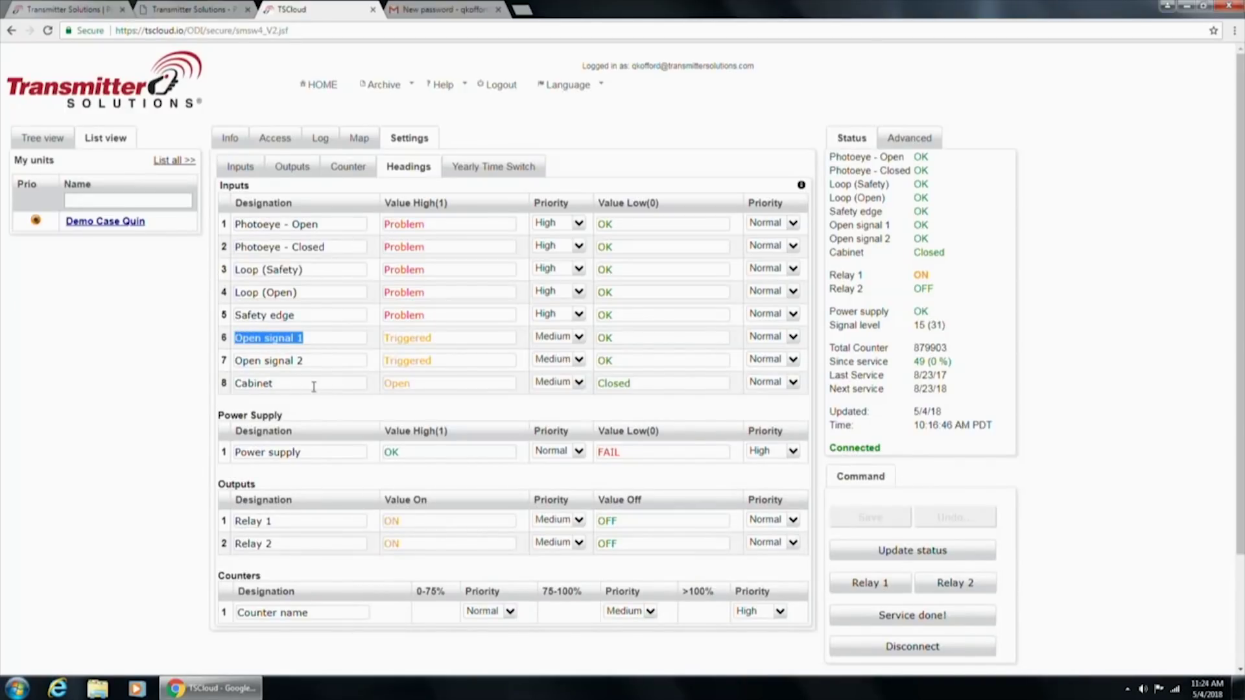
pyautogui.moveTo(312, 386); pyautogui.dragTo(201, 397)
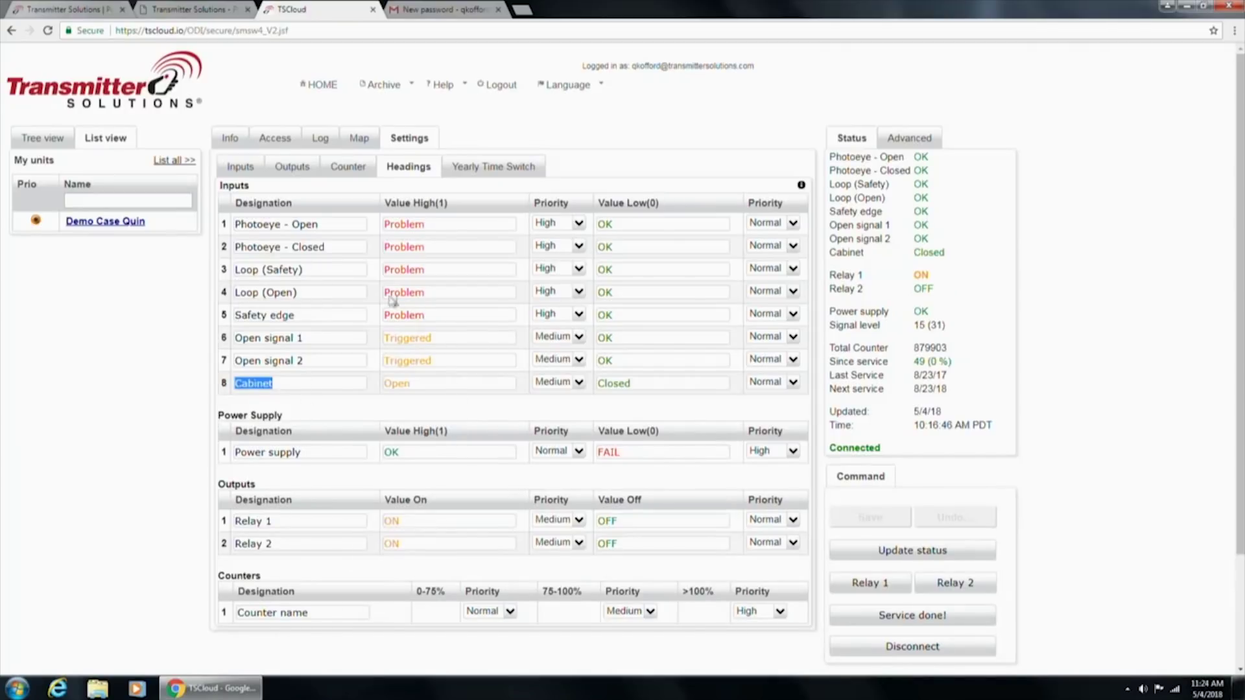
pyautogui.moveTo(351, 451); pyautogui.dragTo(238, 457)
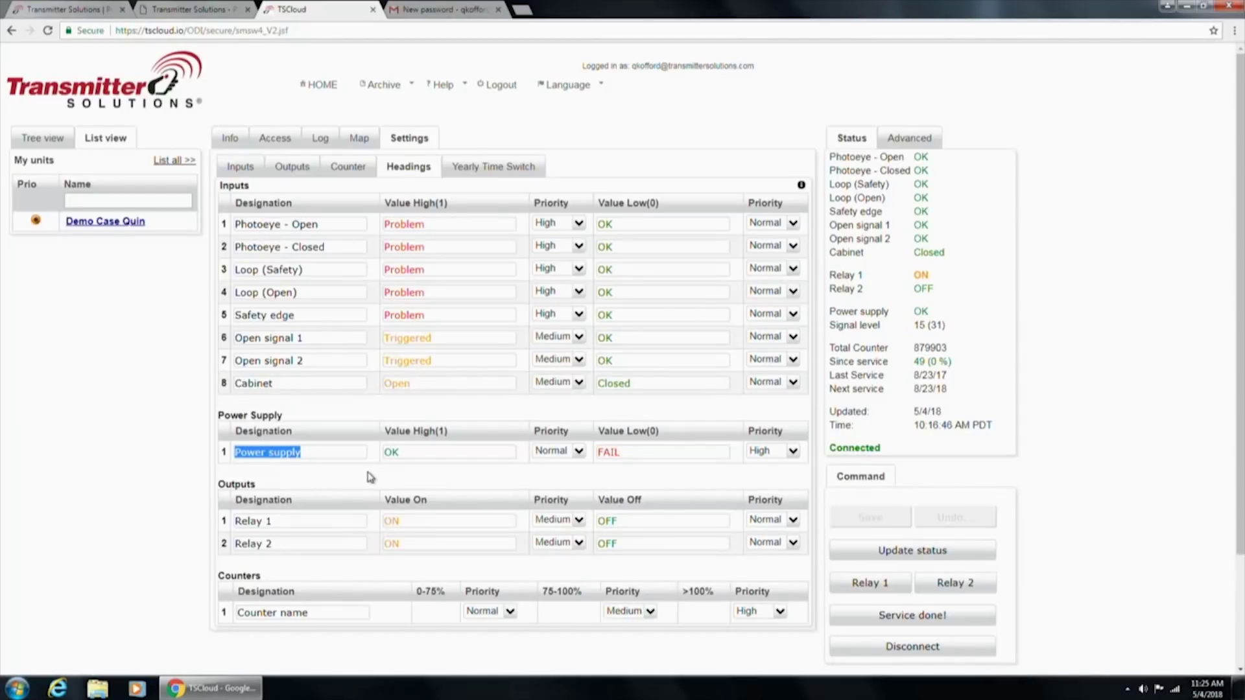
pyautogui.click(315, 517)
pyautogui.moveTo(279, 521); pyautogui.dragTo(234, 521)
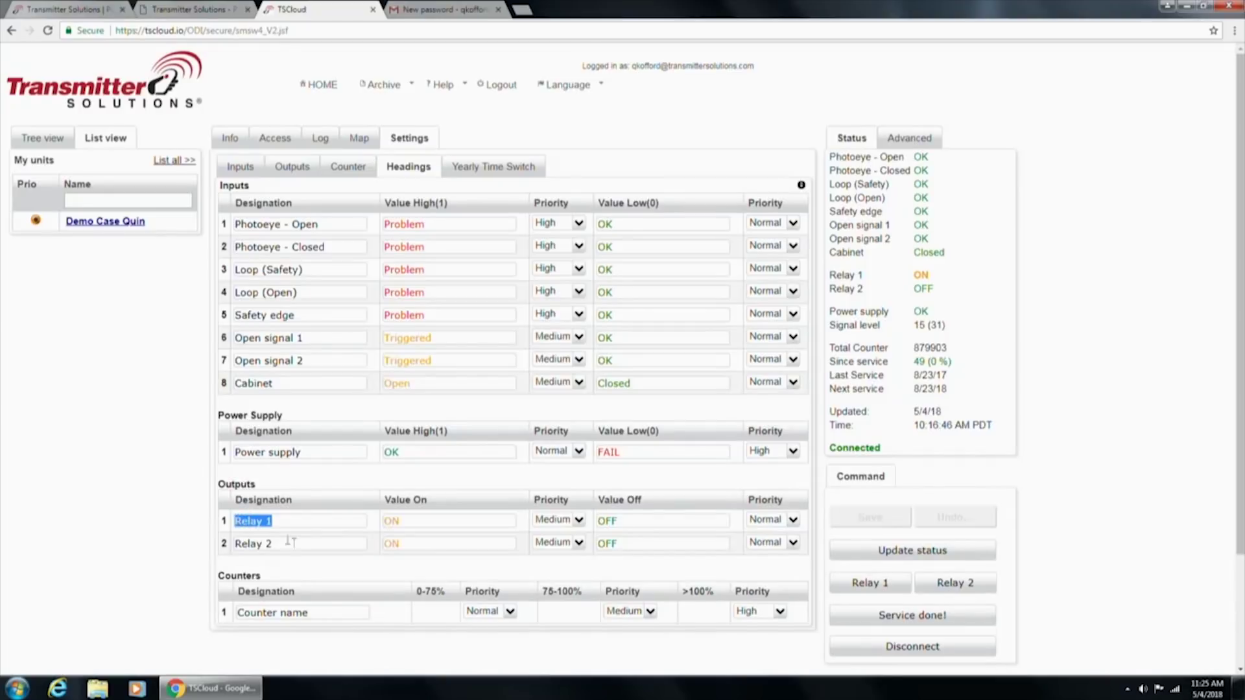
pyautogui.click(434, 226)
# Change Photoeye - Open's high value from Problem to 'Run for your life' and save it
pyautogui.moveTo(439, 221); pyautogui.dragTo(374, 225)
pyautogui.write('Effected')
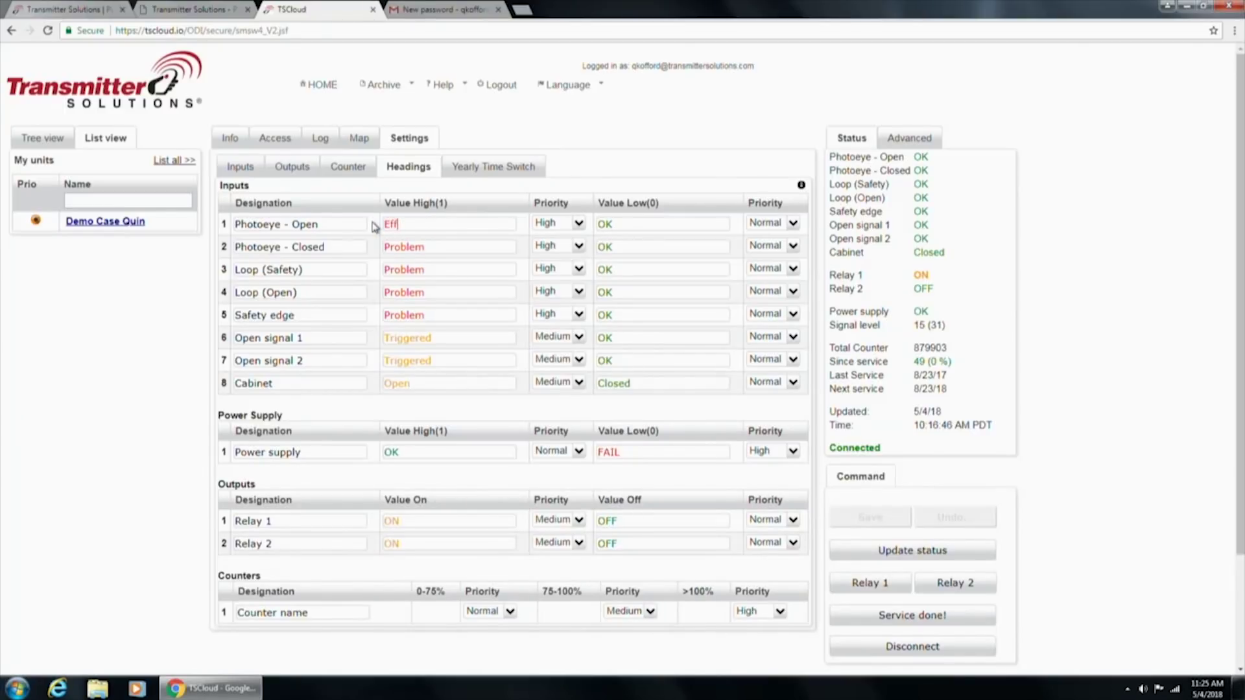
pyautogui.press('BackSpace')
pyautogui.press('BackSpace')
pyautogui.press('BackSpace')
pyautogui.press('BackSpace')
pyautogui.press('BackSpace')
pyautogui.press('BackSpace')
pyautogui.press('BackSpace')
pyautogui.press('BackSpace')
pyautogui.write('Run for your life')
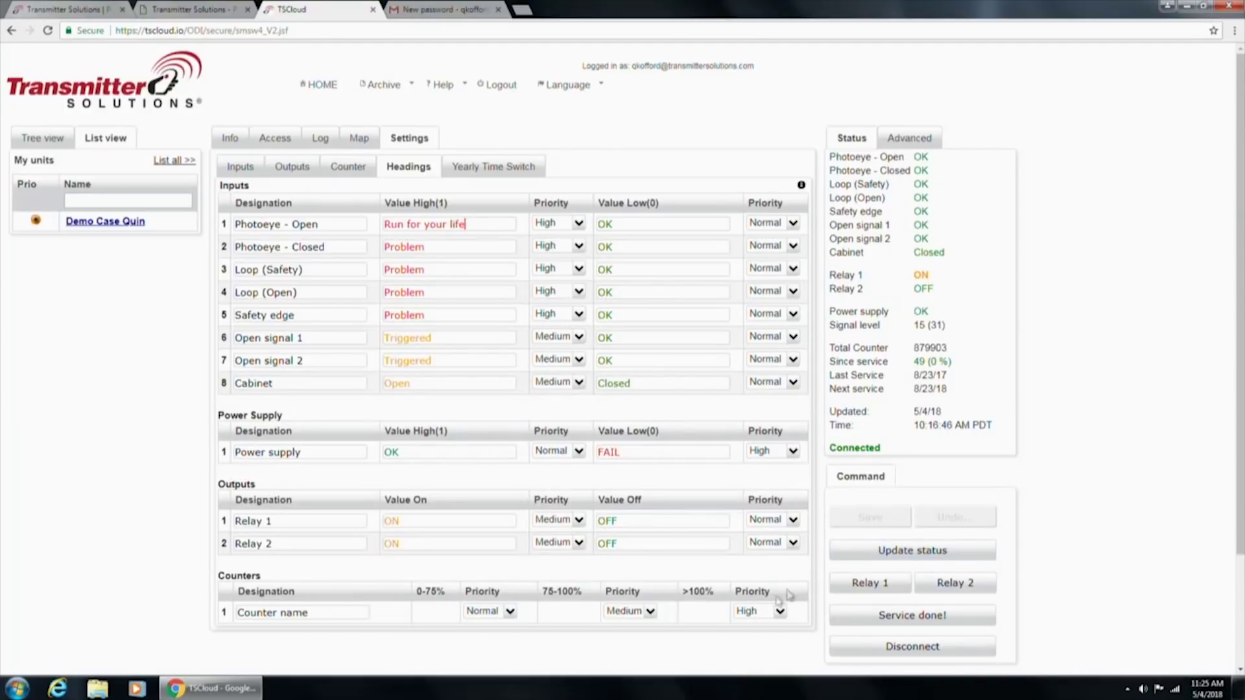
pyautogui.click(882, 523)
pyautogui.click(871, 516)
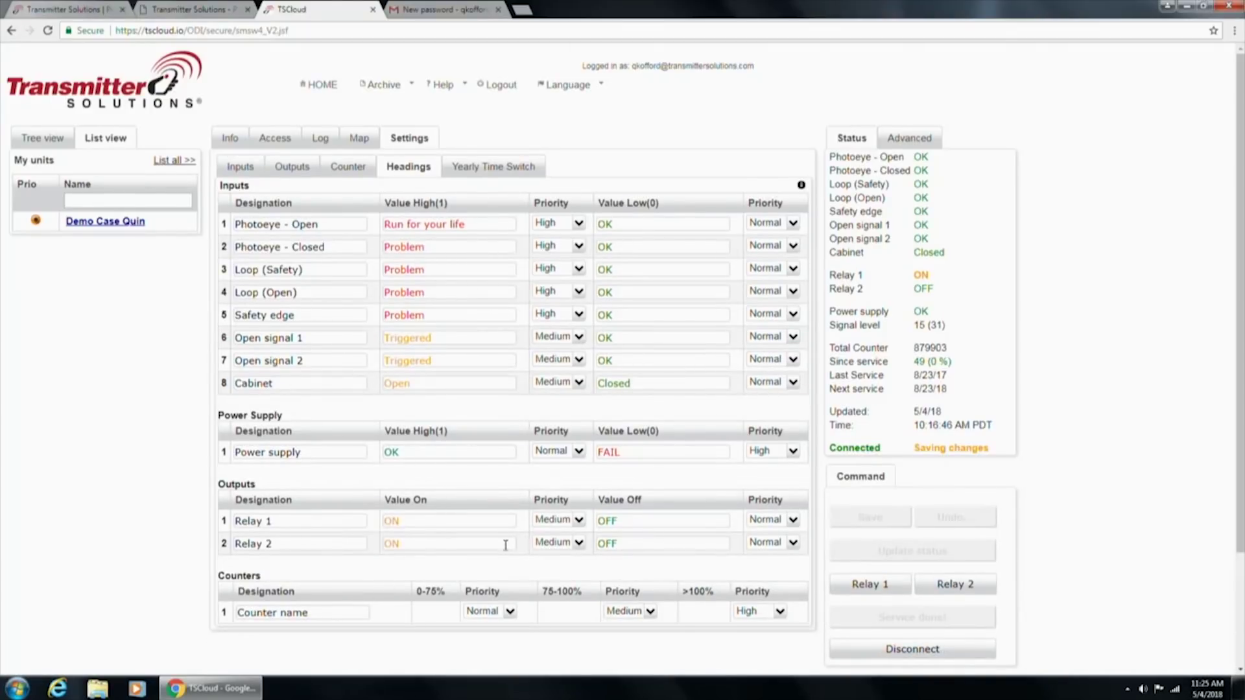
# Select the Counter name field and leave it unchanged
pyautogui.scroll(-1, 506, 545)
pyautogui.scroll(1, 491, 550)
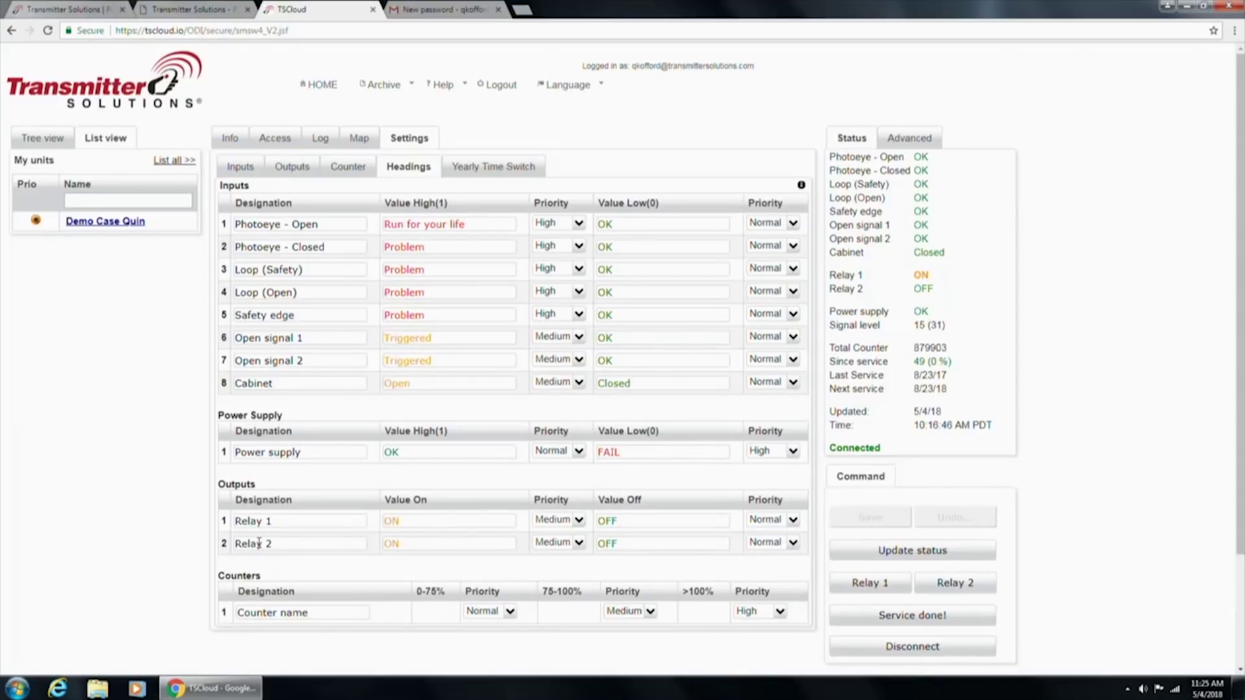
pyautogui.moveTo(316, 614); pyautogui.dragTo(193, 613)
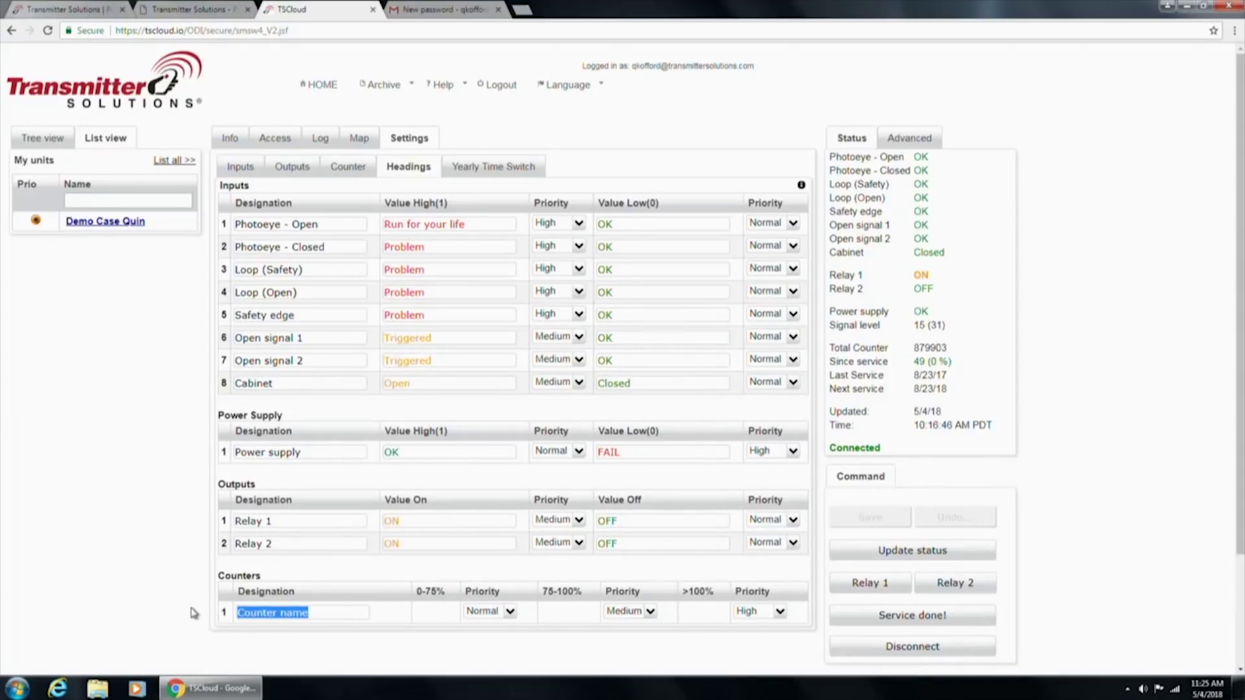
pyautogui.click(175, 585)
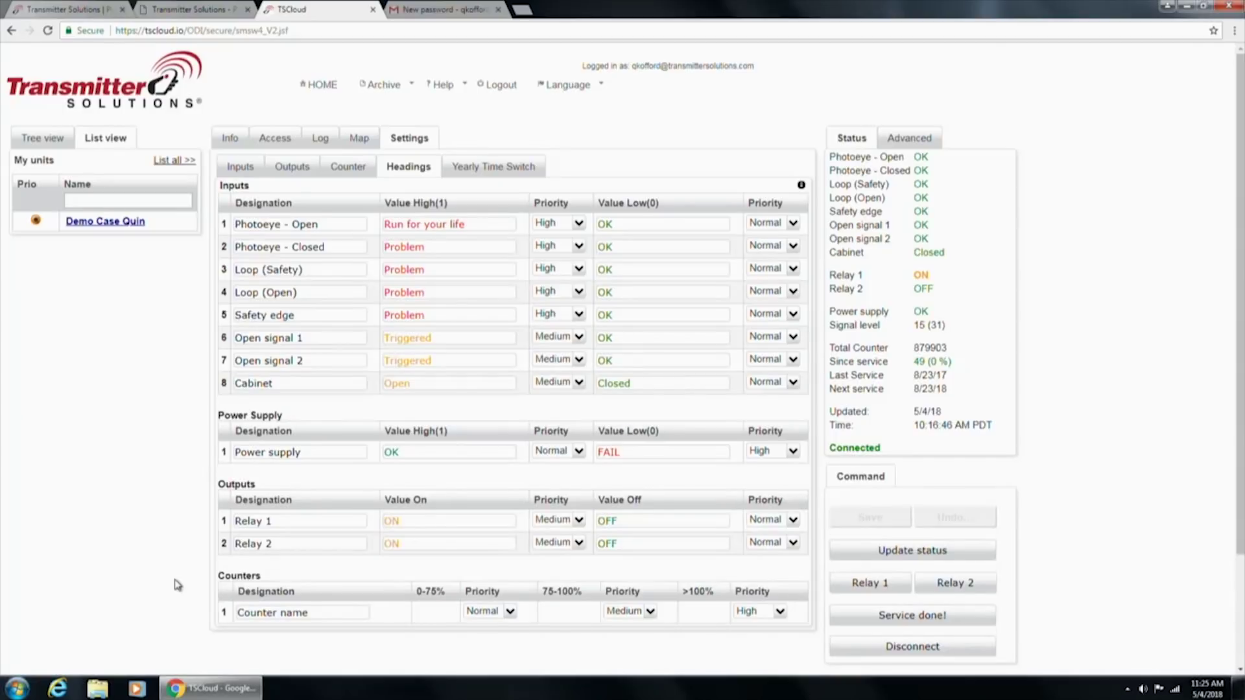
# On the Inputs sub-tab, clear Photoeye - Open's filter time of 5
pyautogui.click(245, 171)
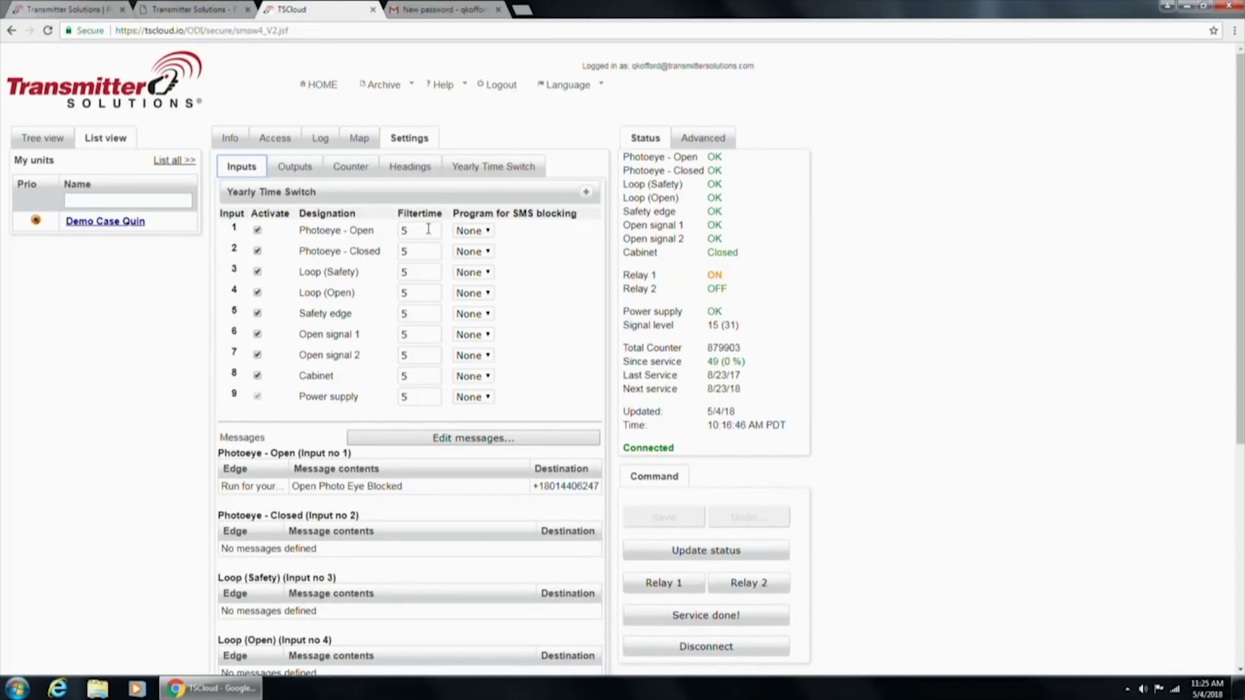
pyautogui.click(420, 229)
pyautogui.click(420, 228)
pyautogui.press('BackSpace')
# Enter and commit a filter time of 10 for Photoeye - Open
pyautogui.write('10')
pyautogui.press('Escape')
pyautogui.press('Tab')
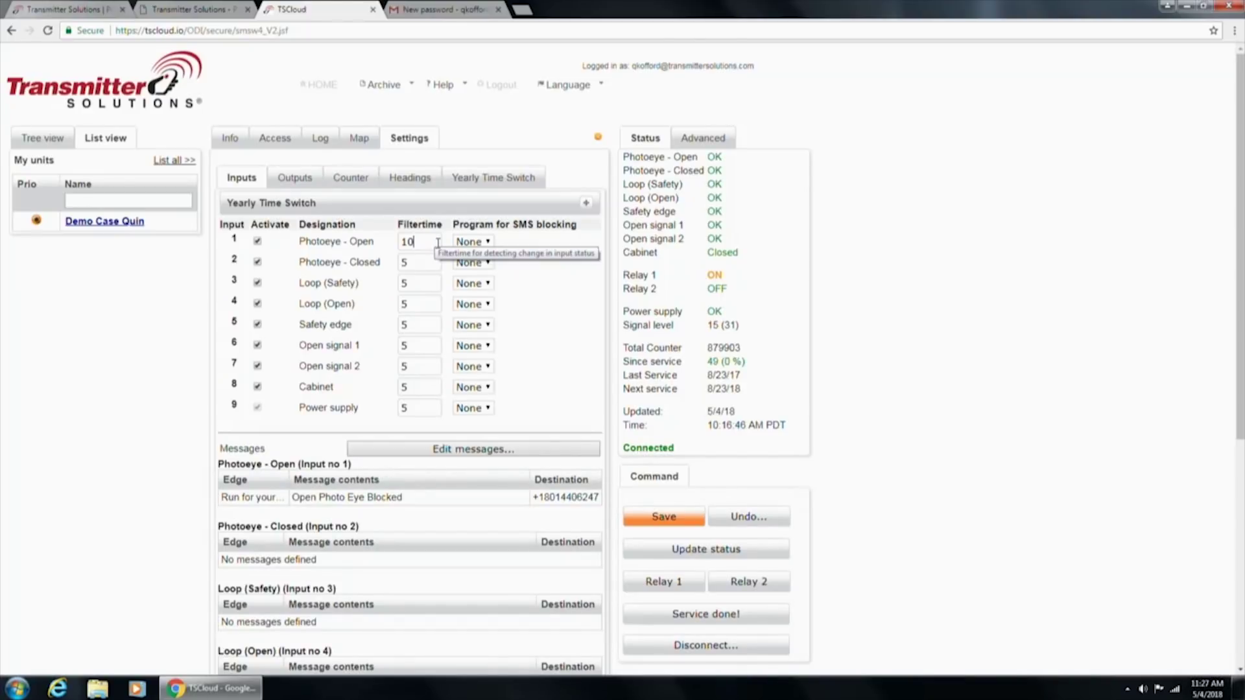
pyautogui.click(421, 257)
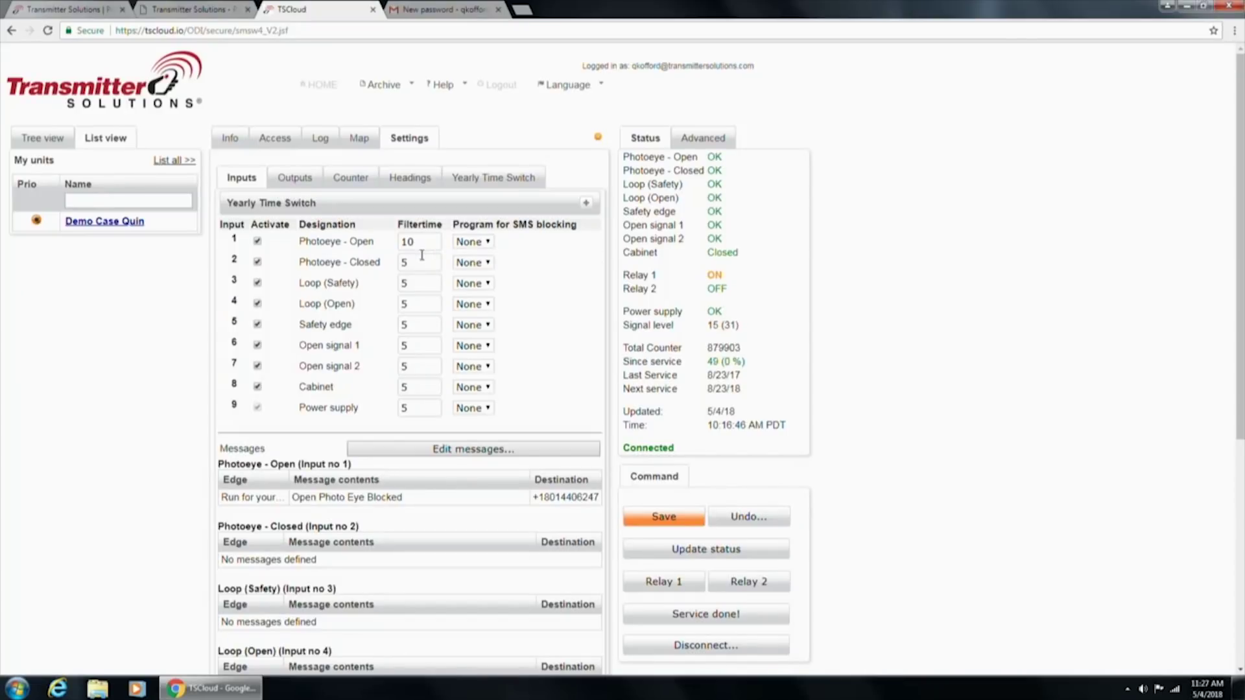
pyautogui.moveTo(427, 245); pyautogui.dragTo(386, 244)
# Expand the Yearly Time Switch program table above the inputs
pyautogui.click(432, 266)
pyautogui.click(490, 243)
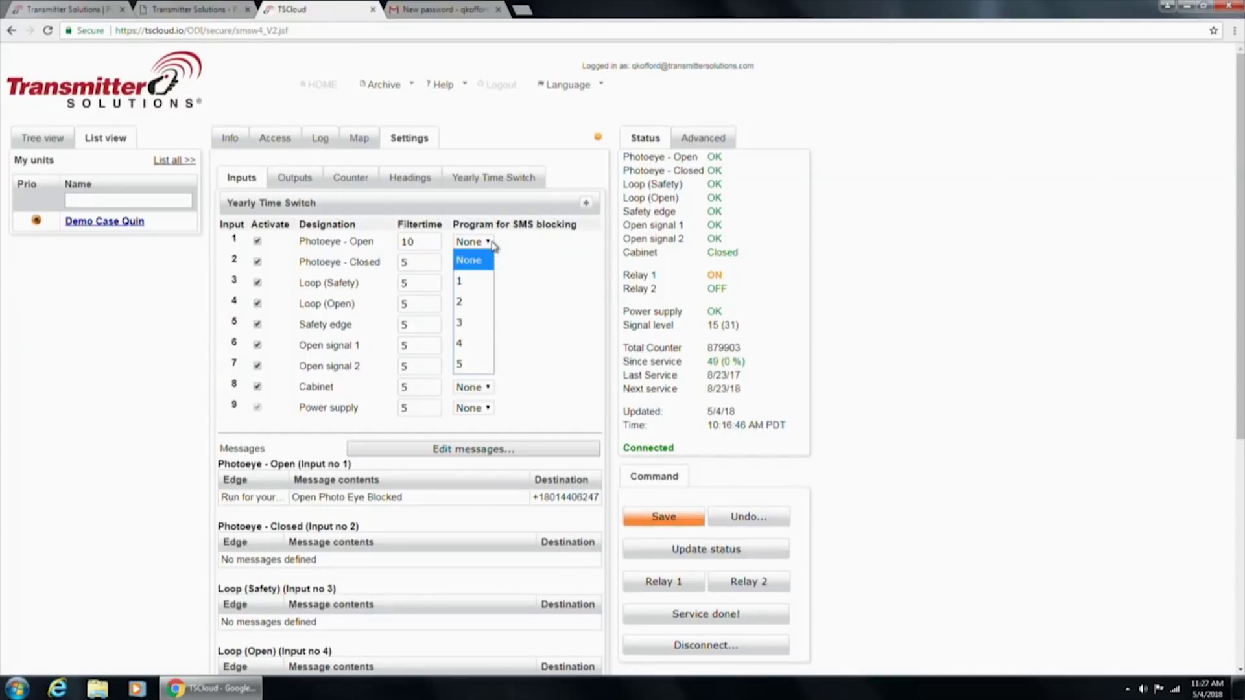
pyautogui.click(491, 243)
pyautogui.click(586, 203)
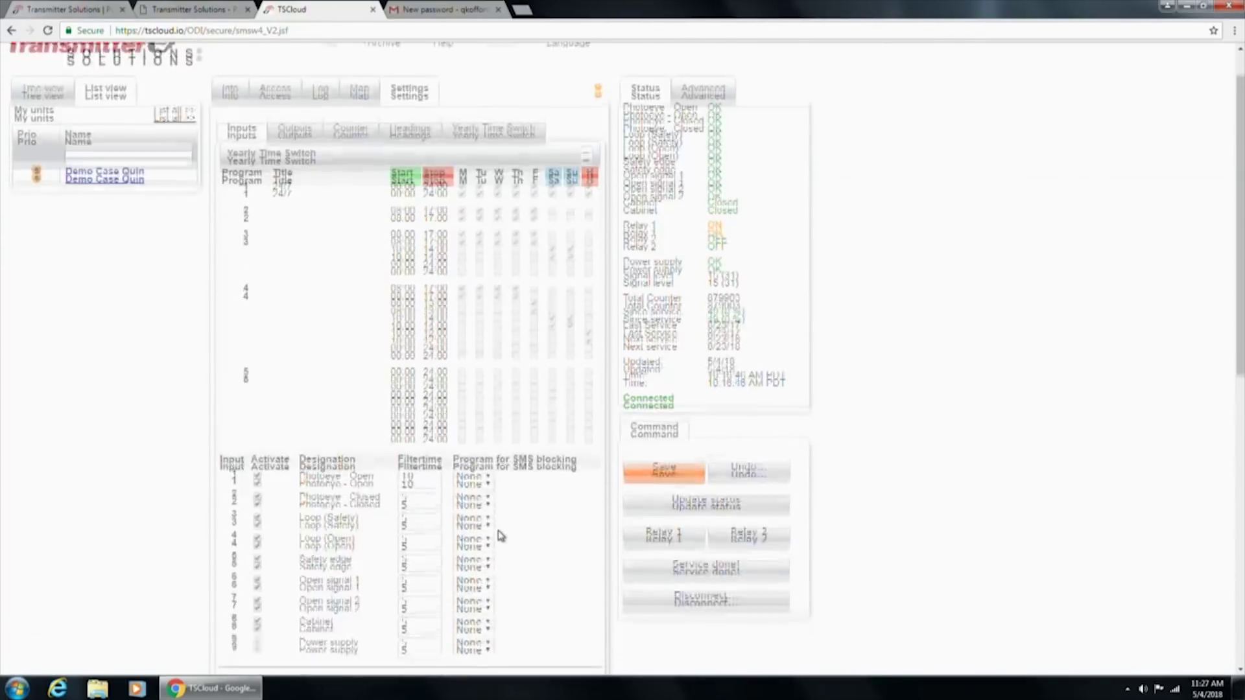
pyautogui.scroll(-1, 502, 529)
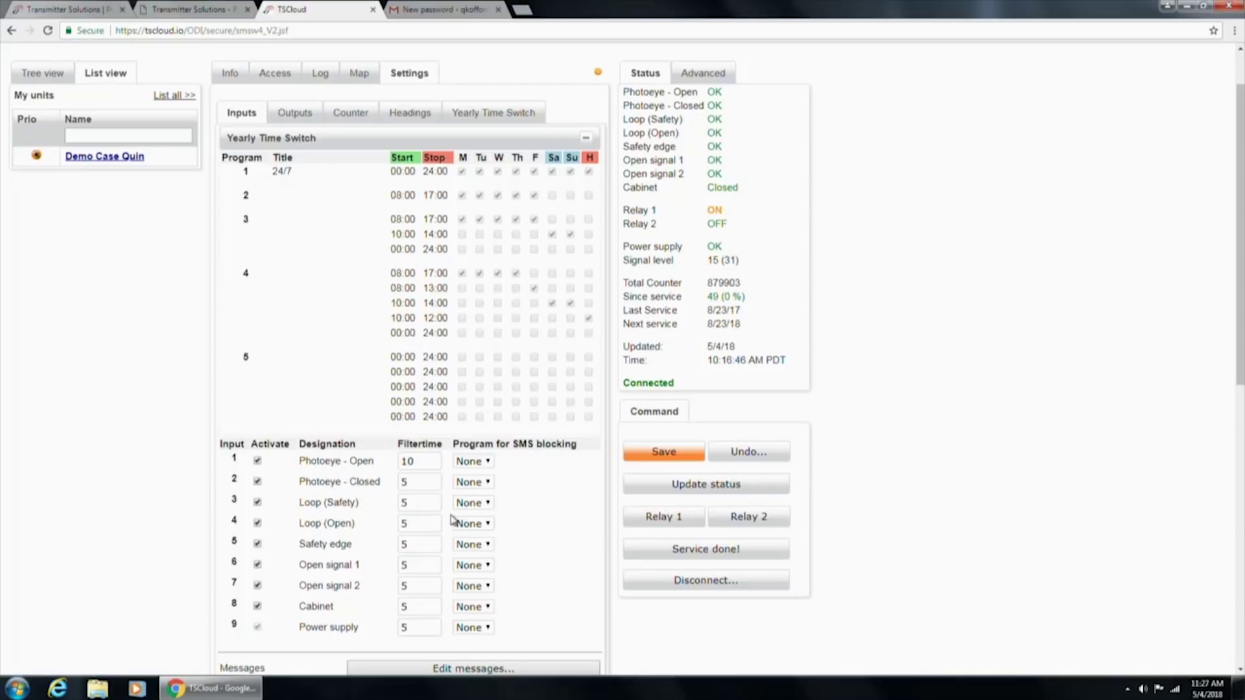
# Set Photoeye - Open's SMS blocking program to 2, leaving Cabinet at None
pyautogui.click(492, 465)
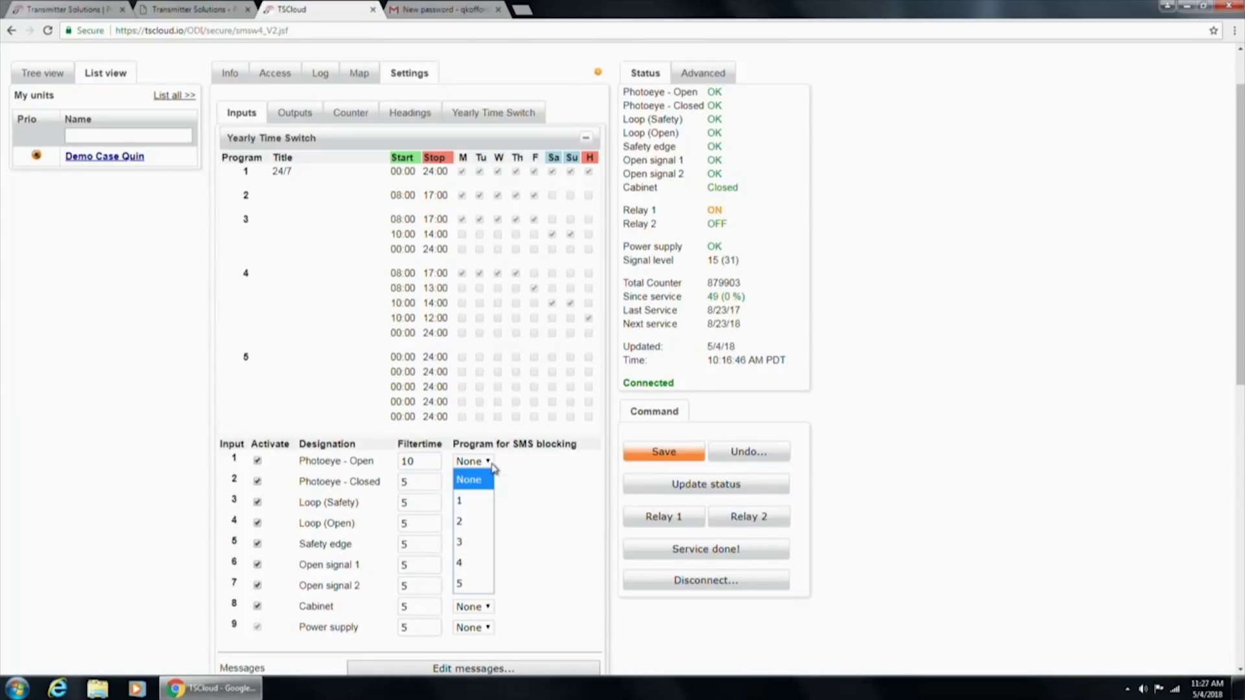
pyautogui.click(470, 510)
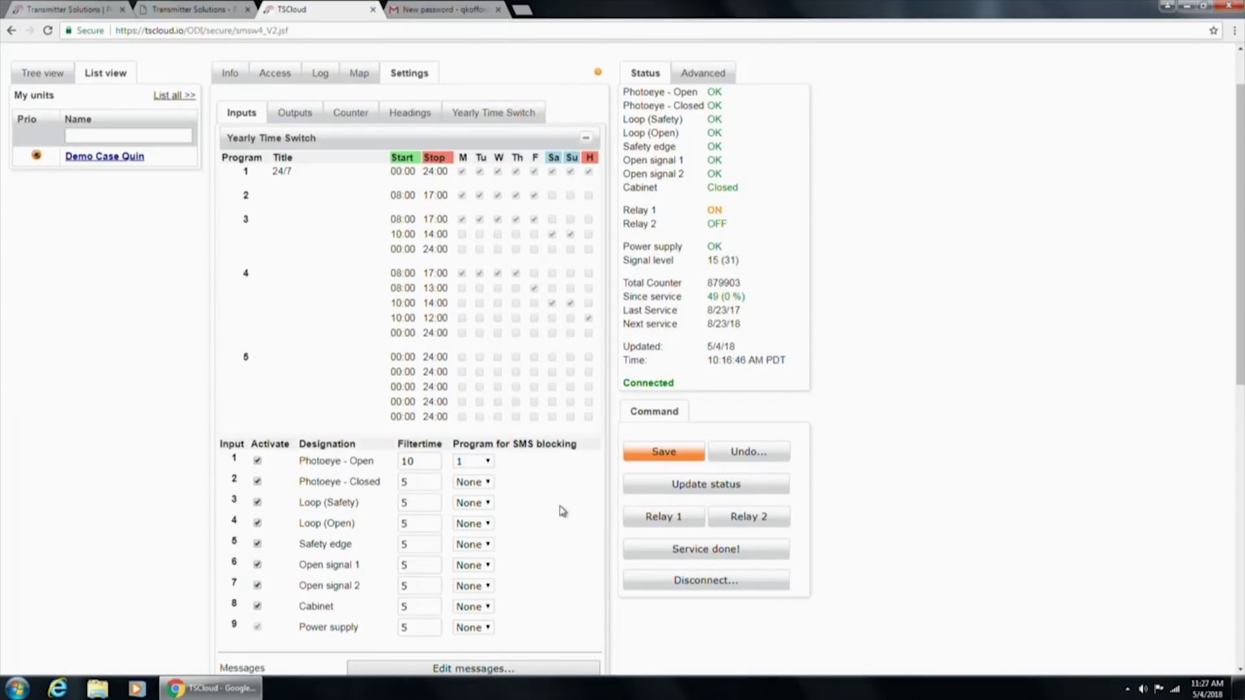
pyautogui.click(488, 463)
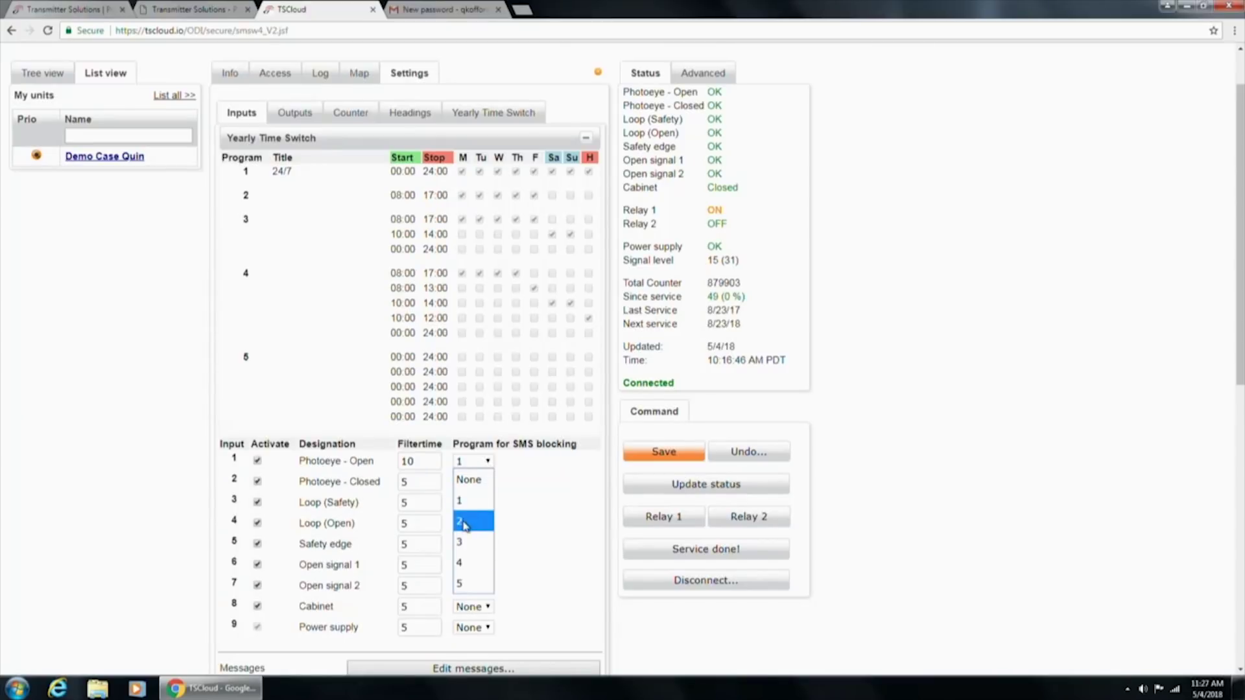
pyautogui.click(467, 523)
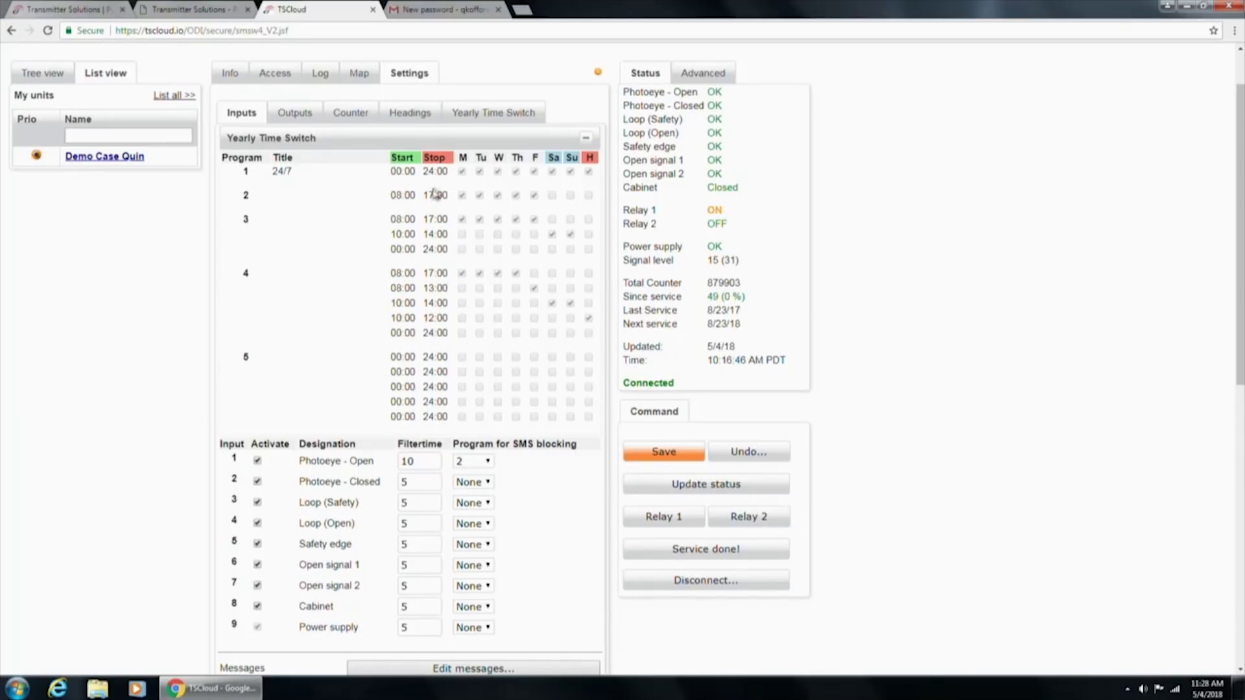
pyautogui.click(488, 607)
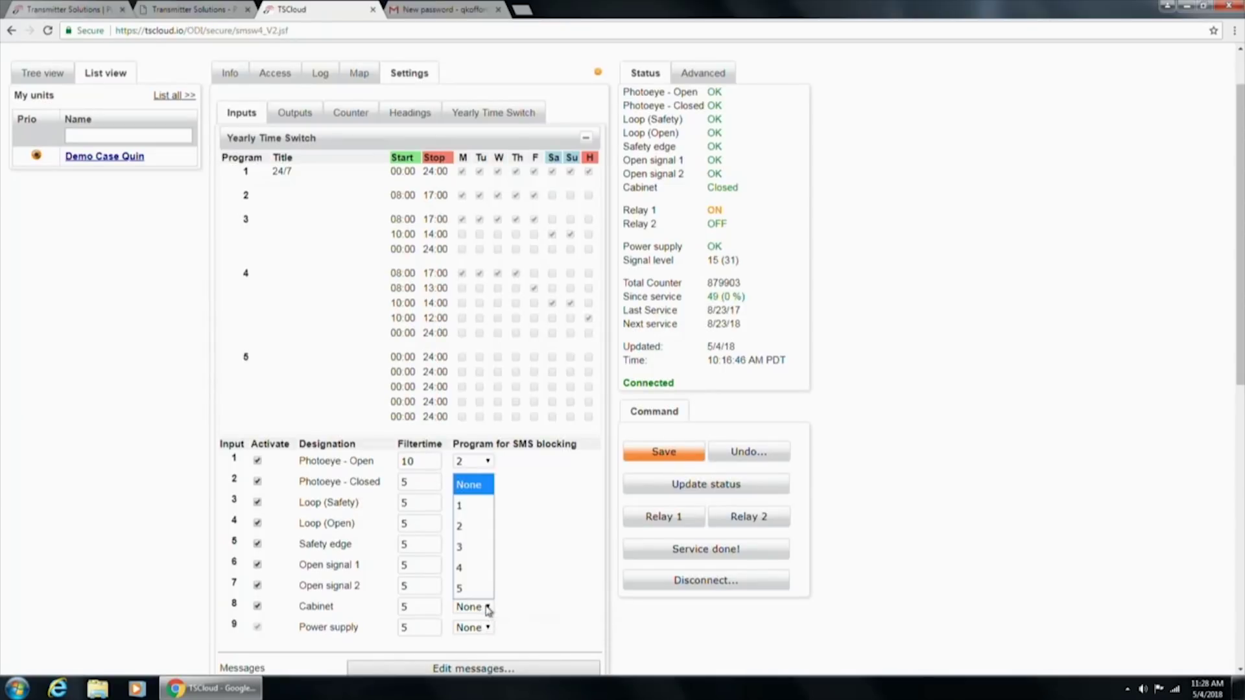
pyautogui.click(536, 551)
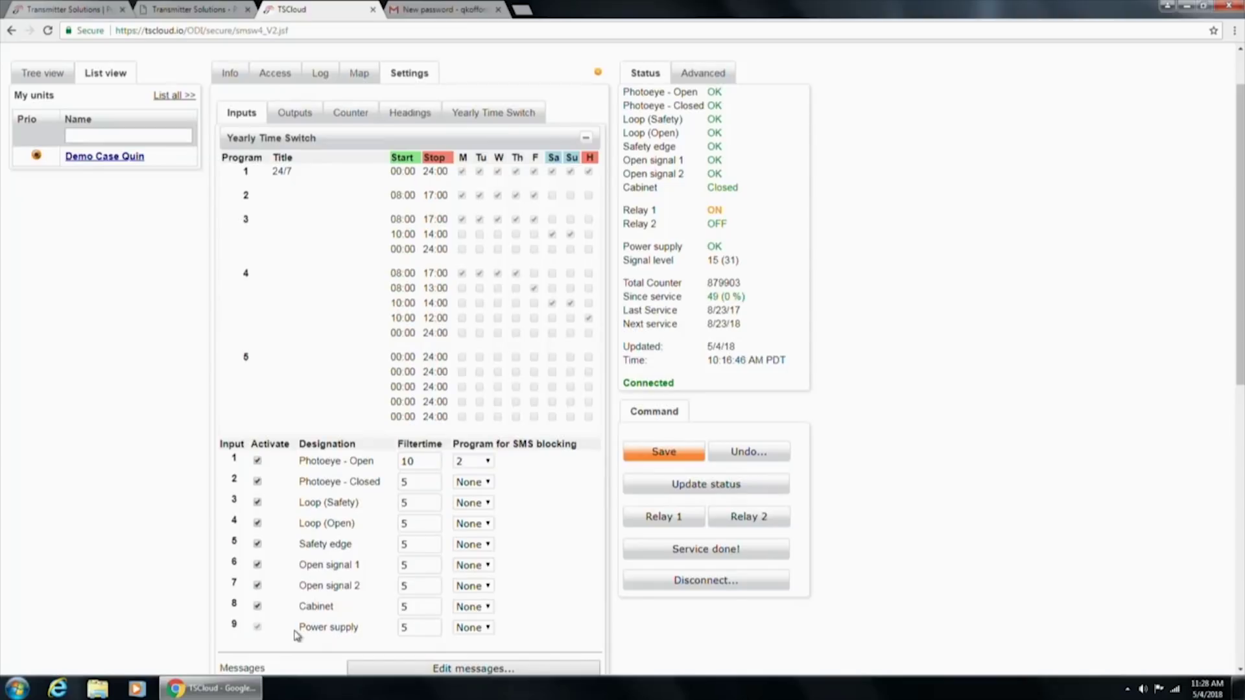
# Set SMS blocking program 2 for Photoeye - Closed, Open signal 1 and Loop (Safety)
pyautogui.click(483, 488)
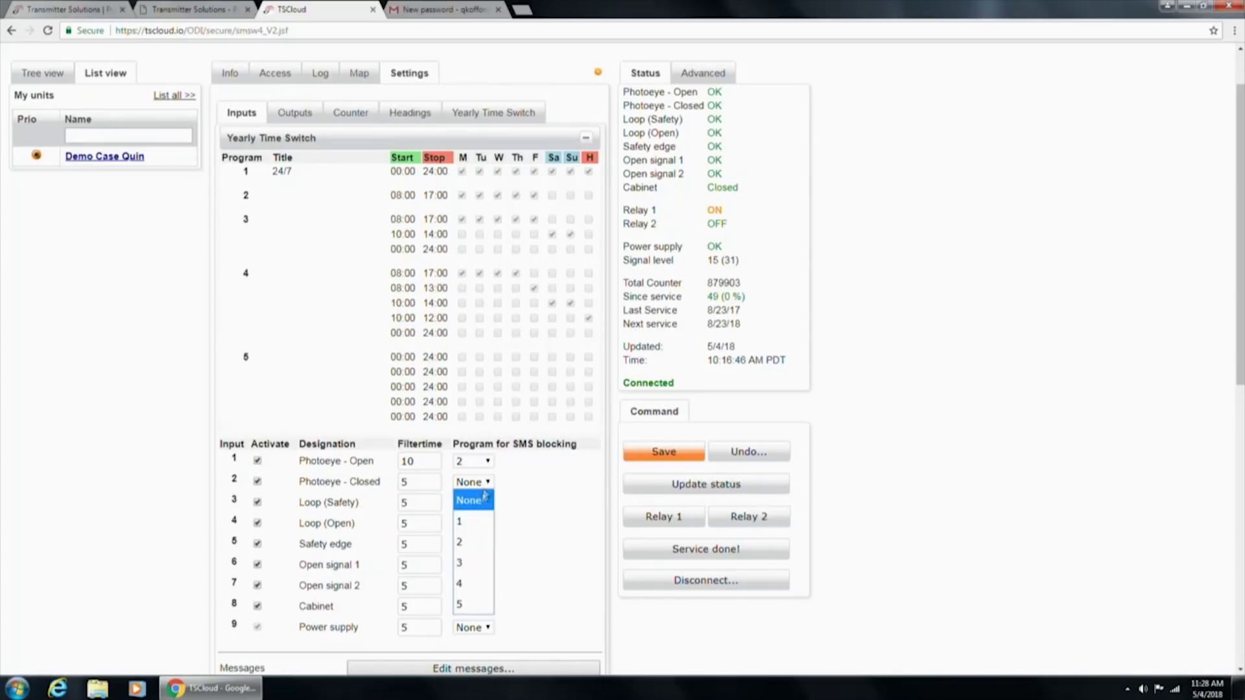
pyautogui.click(465, 546)
pyautogui.click(481, 512)
pyautogui.click(477, 516)
pyautogui.click(477, 512)
pyautogui.click(481, 495)
pyautogui.click(486, 505)
pyautogui.click(478, 521)
pyautogui.click(485, 505)
pyautogui.click(480, 541)
# Set SMS blocking program 2 for Loop (Open), Safety edge and Open signal 2
pyautogui.click(486, 524)
pyautogui.click(473, 583)
pyautogui.click(487, 545)
pyautogui.click(480, 485)
pyautogui.click(483, 587)
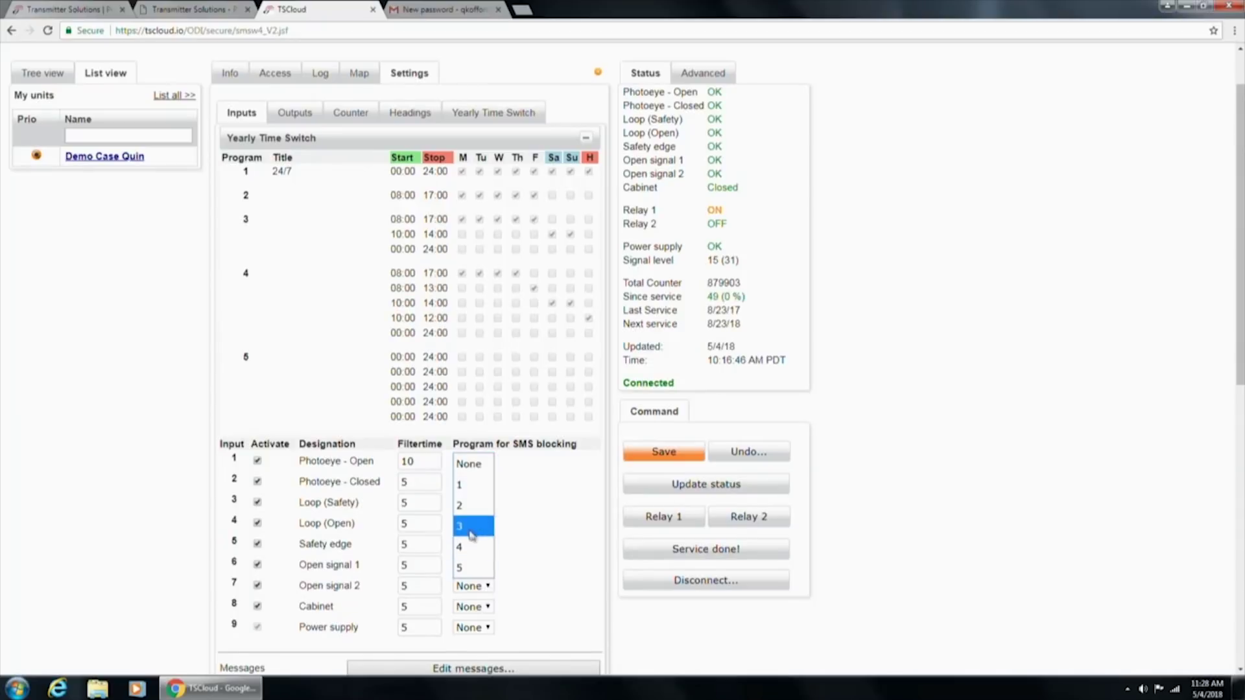
pyautogui.click(472, 506)
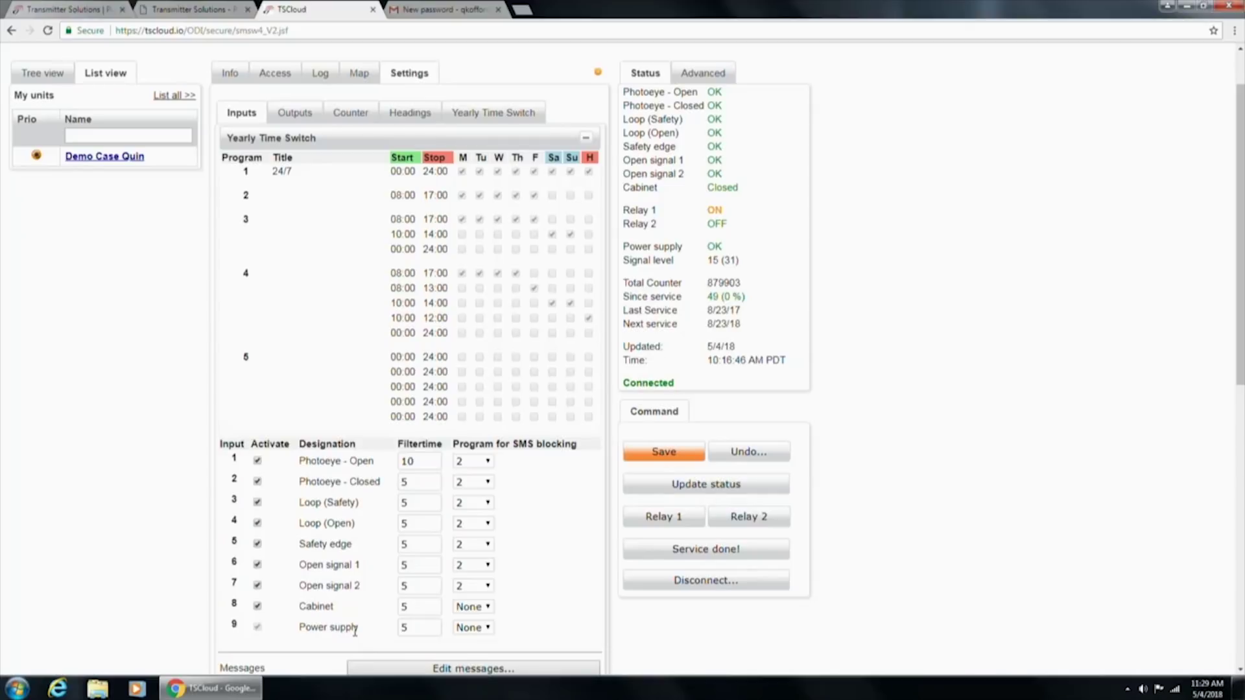
# Reset the SMS blocking program to None for inputs 1 through 4
pyautogui.scroll(-1, 351, 625)
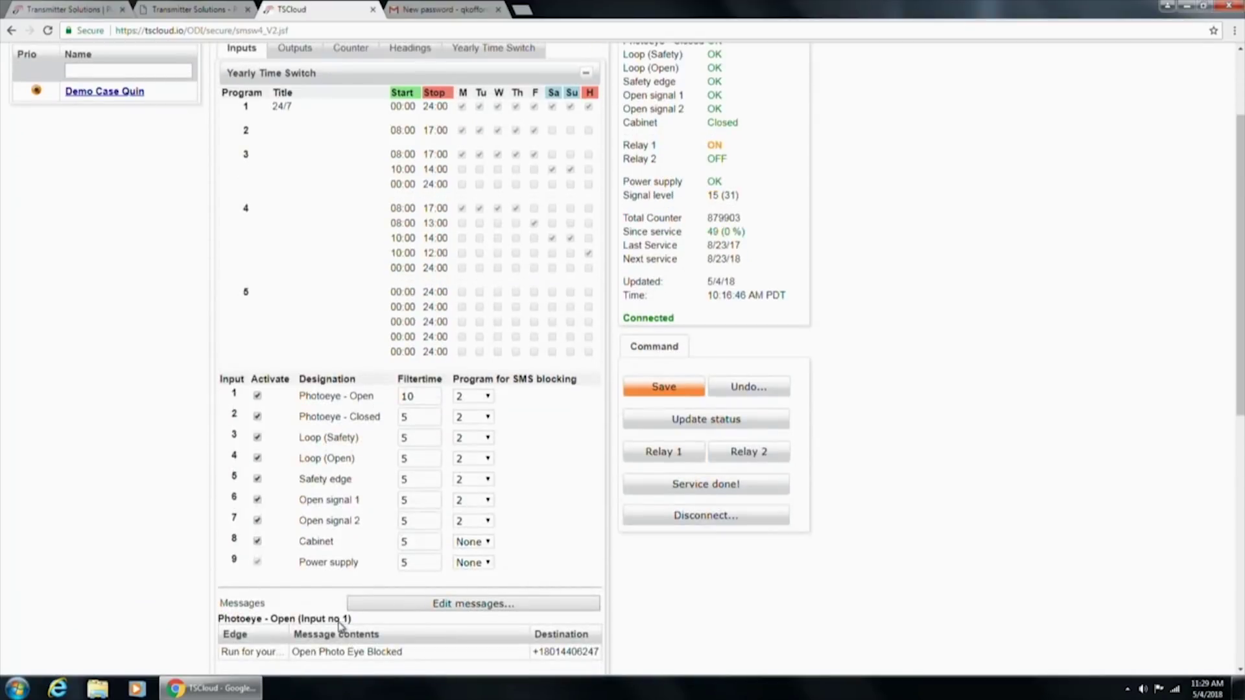
pyautogui.scroll(-3, 341, 626)
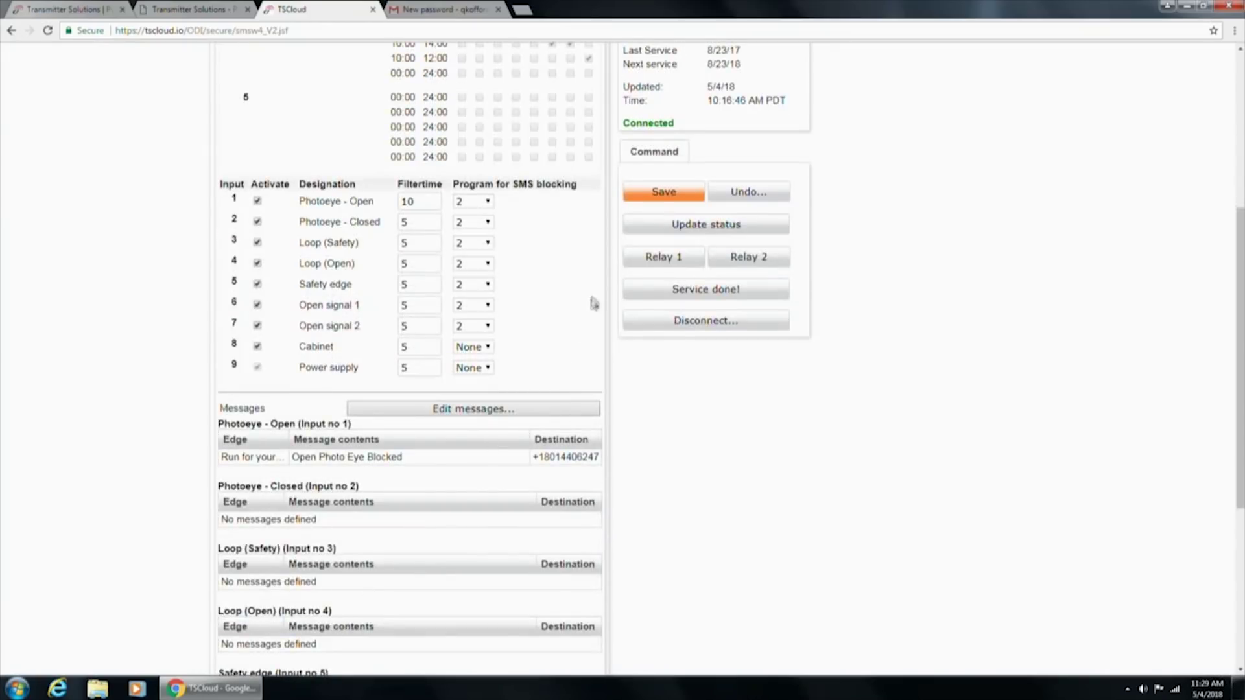
pyautogui.click(488, 206)
pyautogui.click(476, 222)
pyautogui.click(476, 222)
pyautogui.click(473, 239)
pyautogui.click(487, 245)
pyautogui.click(487, 245)
pyautogui.click(464, 262)
pyautogui.click(477, 280)
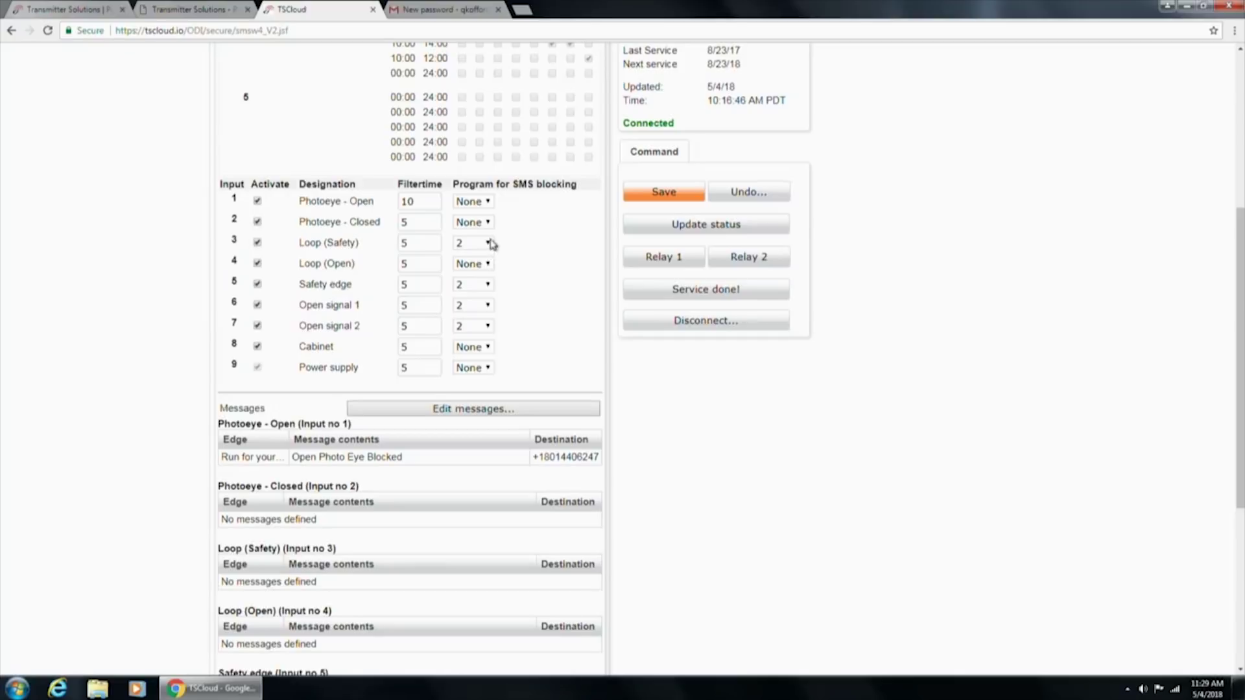
pyautogui.click(490, 243)
pyautogui.click(474, 262)
# Reset the SMS blocking program to None for inputs 5, 6 and 7
pyautogui.click(478, 284)
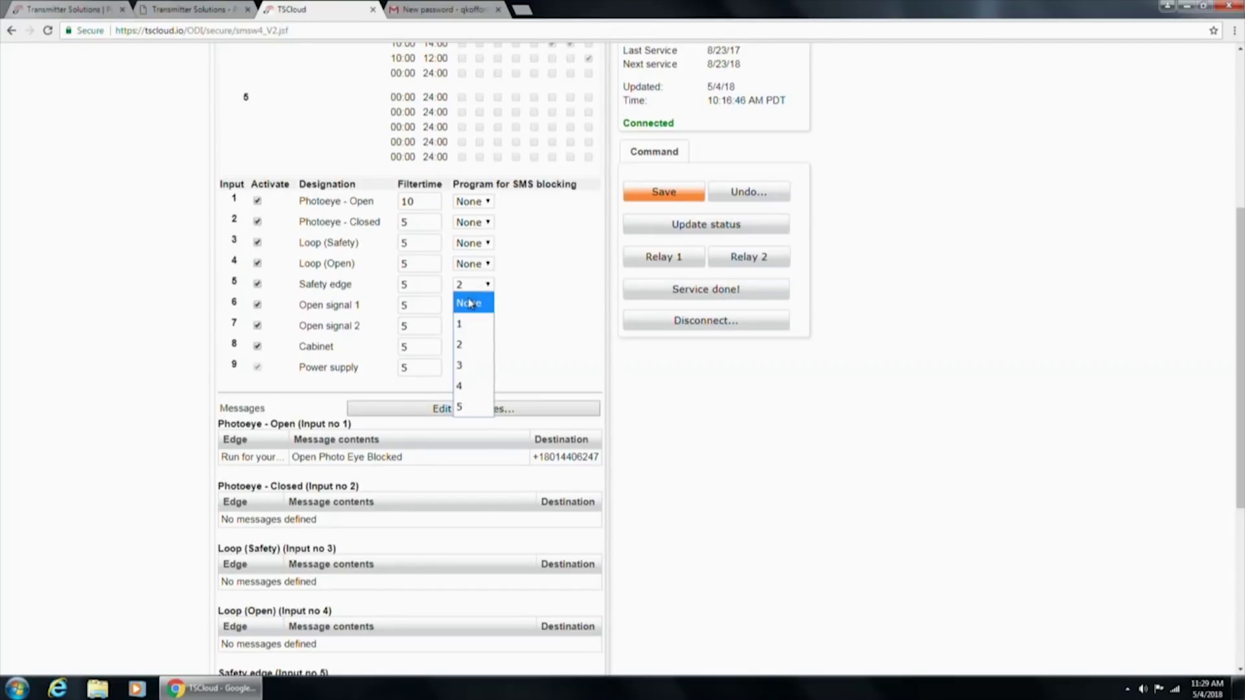
pyautogui.click(470, 303)
pyautogui.click(470, 305)
pyautogui.click(470, 306)
pyautogui.click(471, 308)
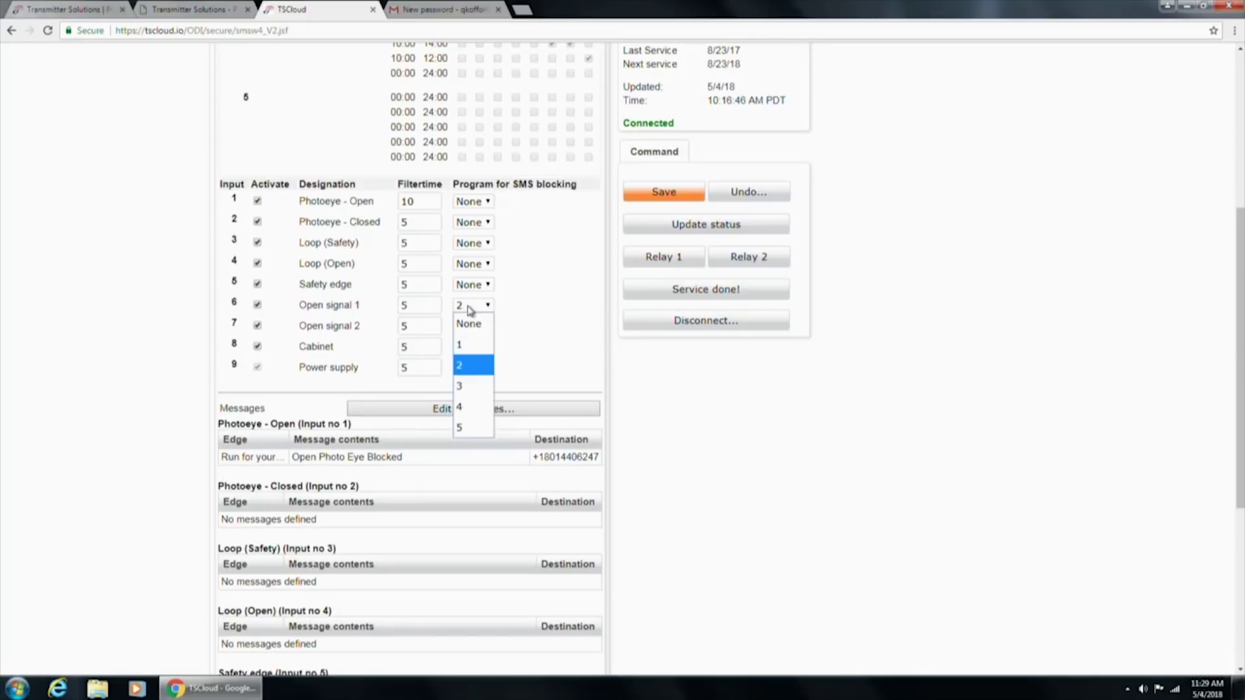
pyautogui.click(468, 324)
pyautogui.click(469, 327)
pyautogui.click(485, 342)
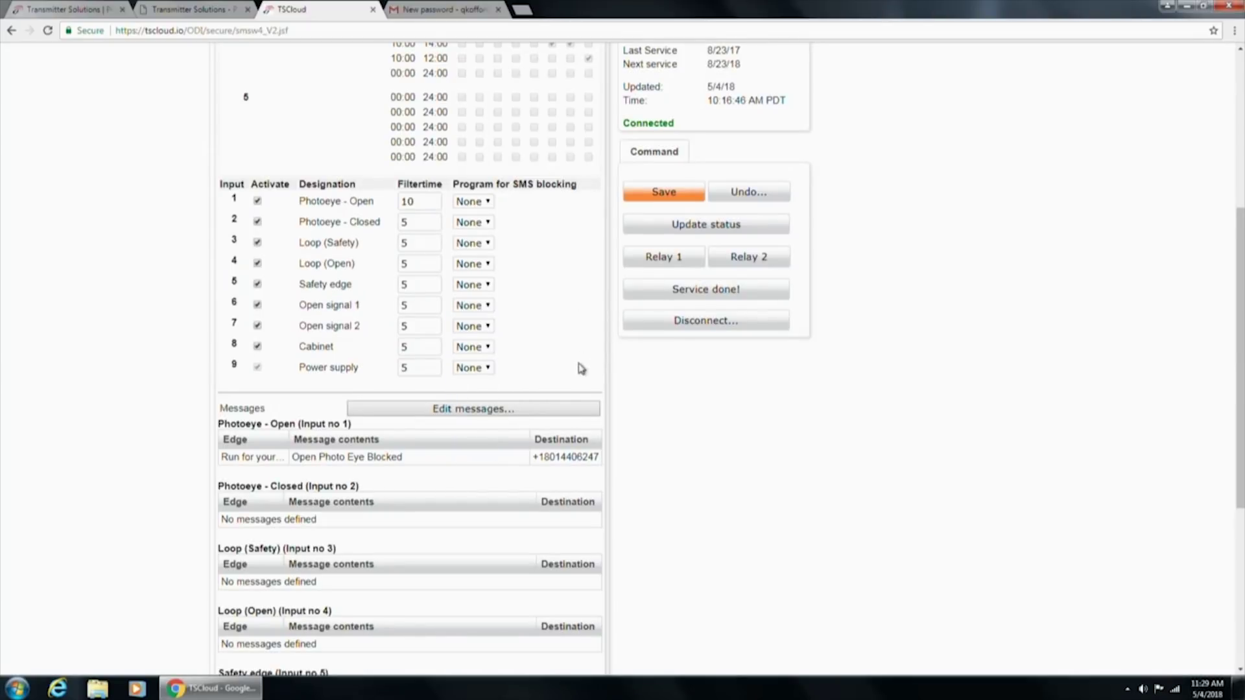
pyautogui.scroll(-2, 571, 367)
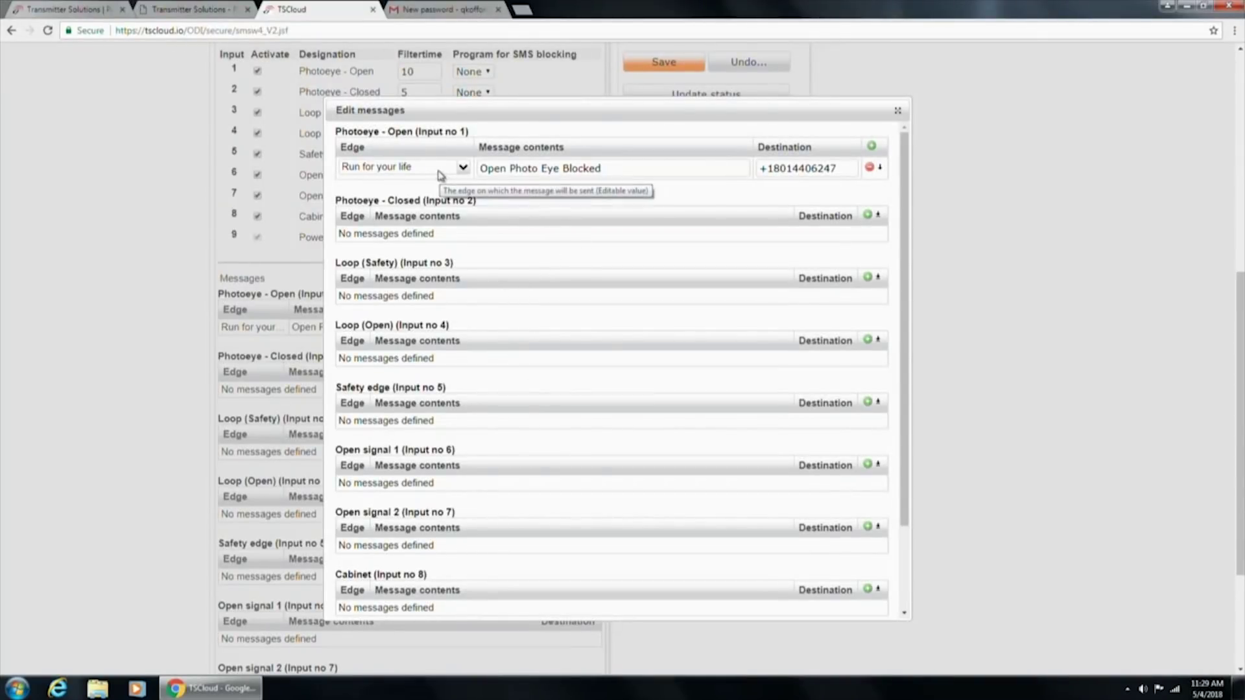
# Keep edge 'Run for your life' and change the message to 'Open photoeye blocked - ABC APTS'
pyautogui.click(462, 168)
pyautogui.click(459, 172)
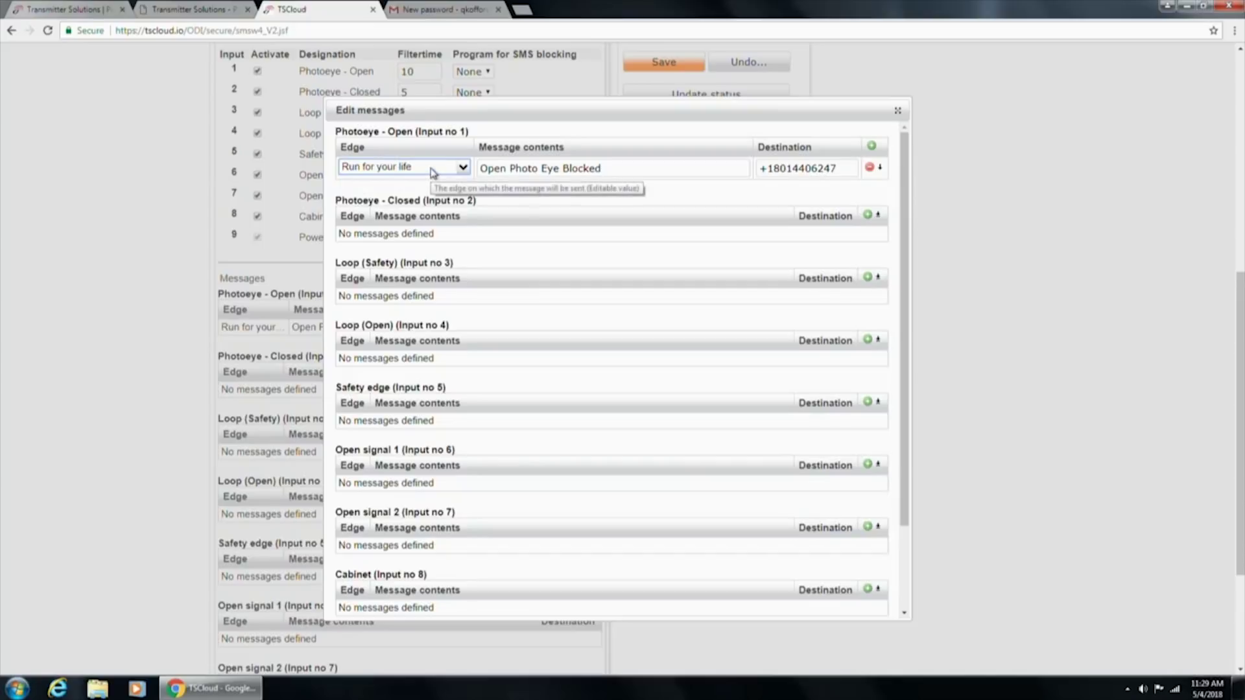
pyautogui.click(433, 169)
pyautogui.click(432, 170)
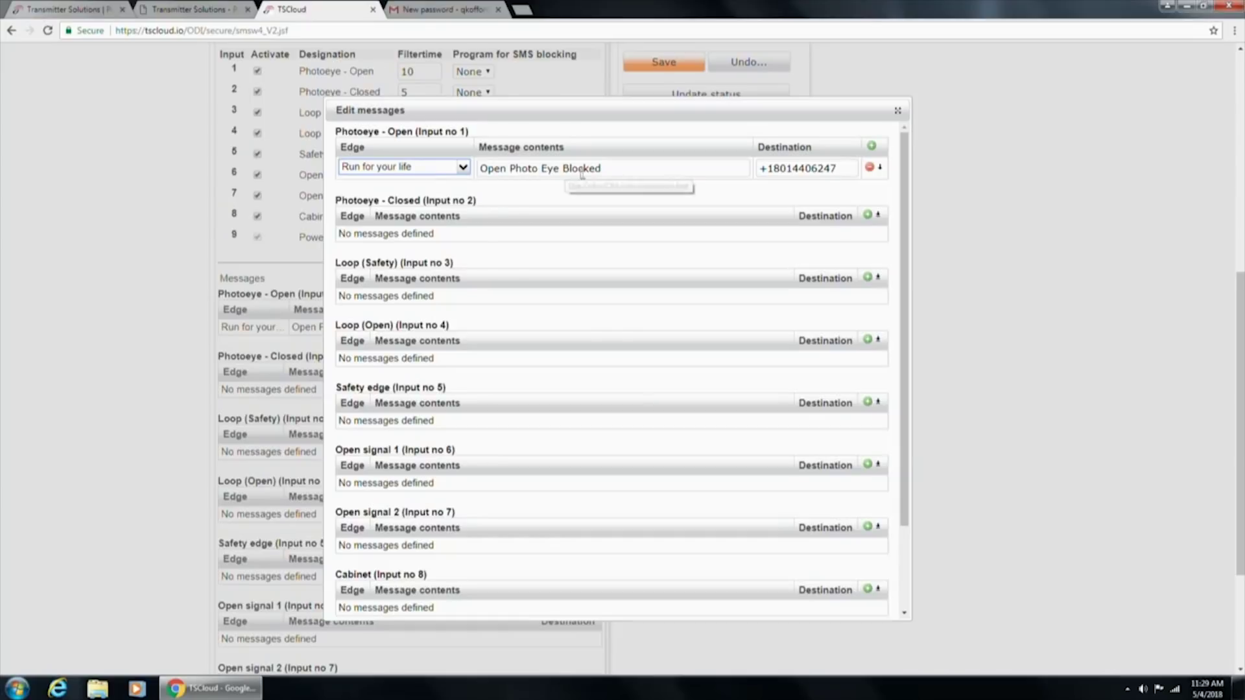
pyautogui.moveTo(617, 170); pyautogui.dragTo(484, 170)
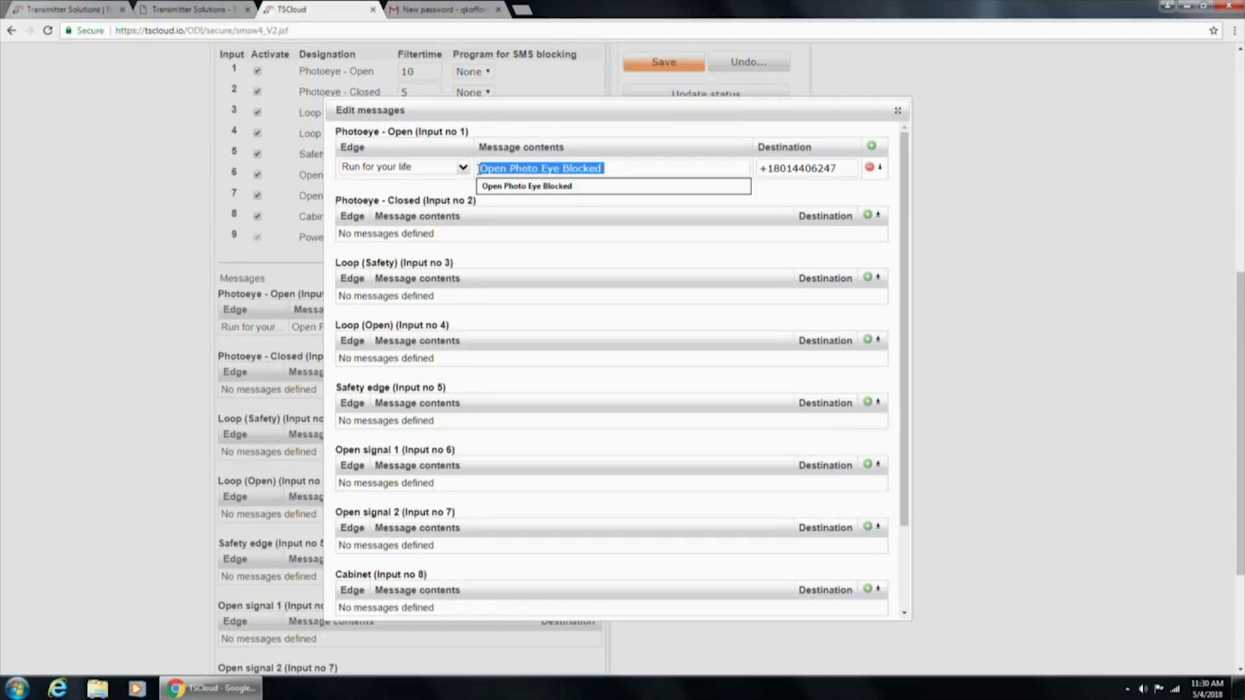
pyautogui.write('Run for your lif')
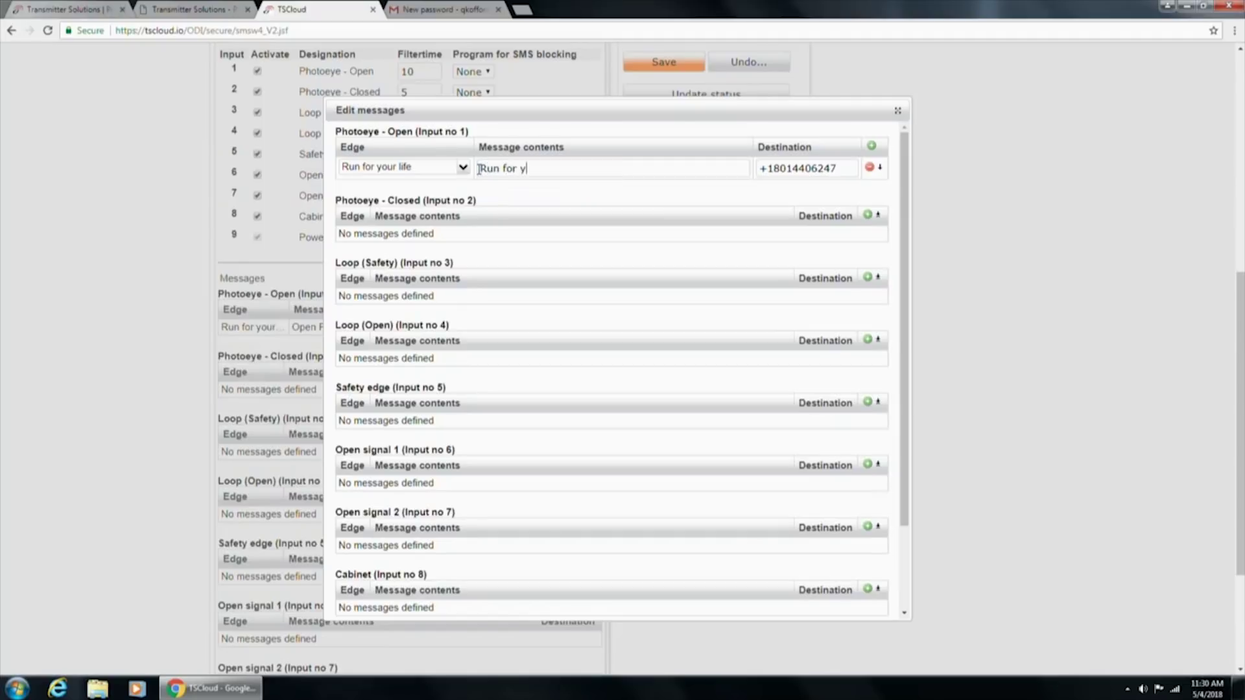
pyautogui.press('BackSpace')
pyautogui.press('BackSpace')
pyautogui.press('BackSpace')
pyautogui.press('BackSpace')
pyautogui.press('BackSpace')
pyautogui.press('BackSpace')
pyautogui.press('BackSpace')
pyautogui.press('BackSpace')
pyautogui.press('BackSpace')
pyautogui.press('BackSpace')
pyautogui.press('BackSpace')
pyautogui.press('BackSpace')
pyautogui.press('BackSpace')
pyautogui.press('BackSpace')
pyautogui.write('Open phot')
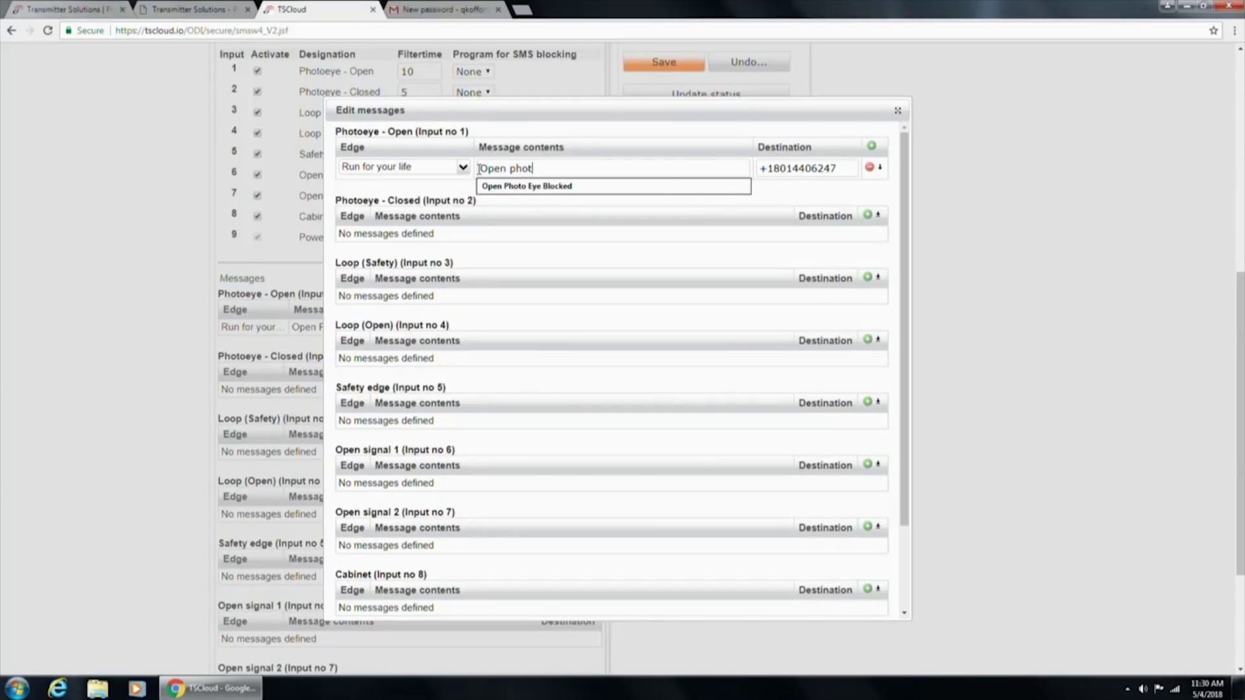
pyautogui.write('oeye bl')
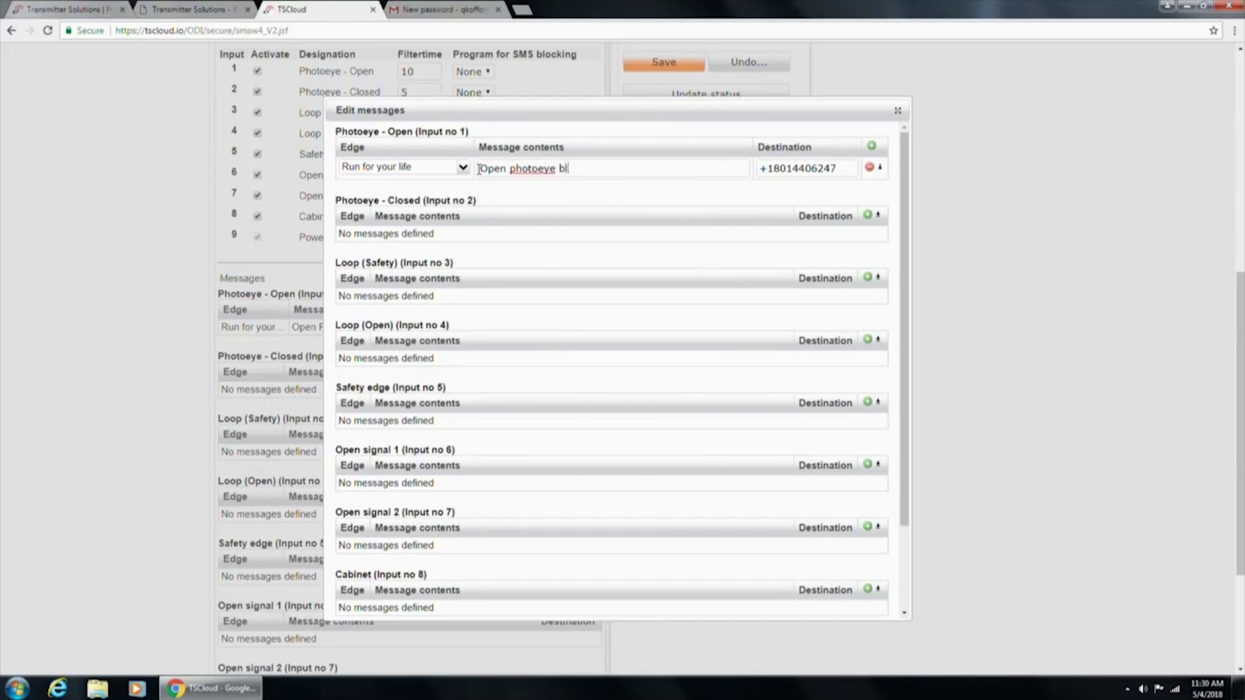
pyautogui.write('ocked - ABC APTS')
pyautogui.moveTo(840, 168); pyautogui.dragTo(785, 168)
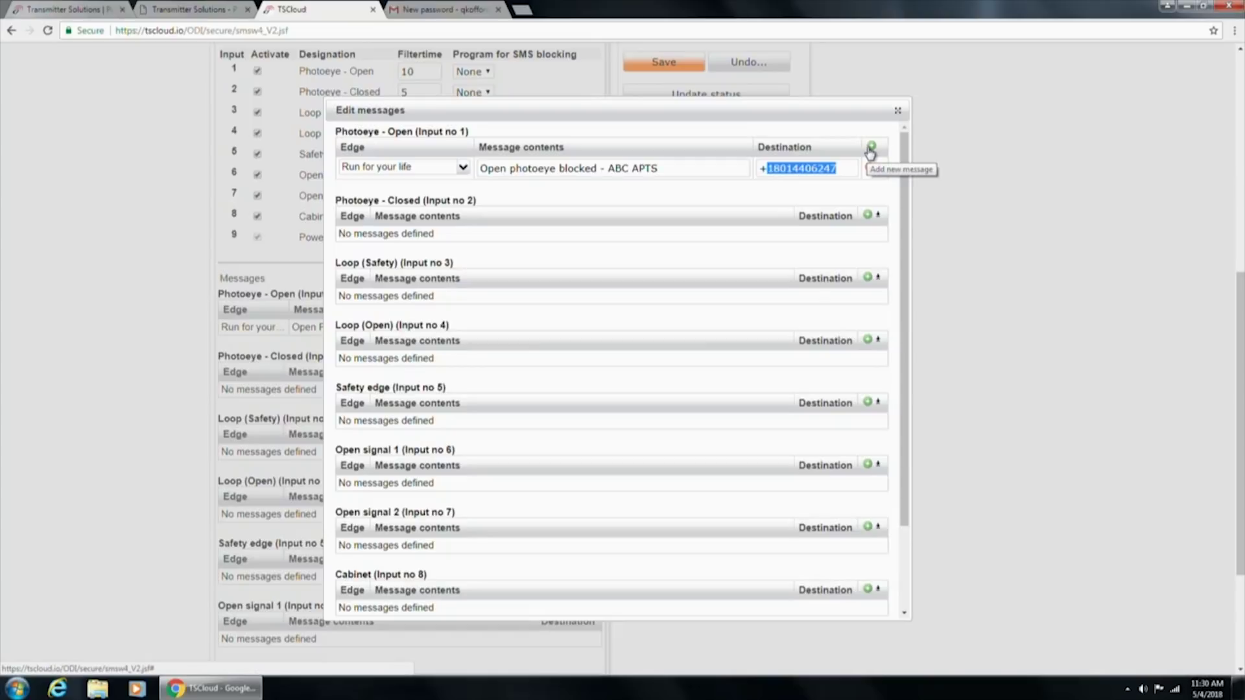
# Add a second message 'Open photoeye fixed - ABC APTS' with a +1 destination phone number
pyautogui.click(871, 150)
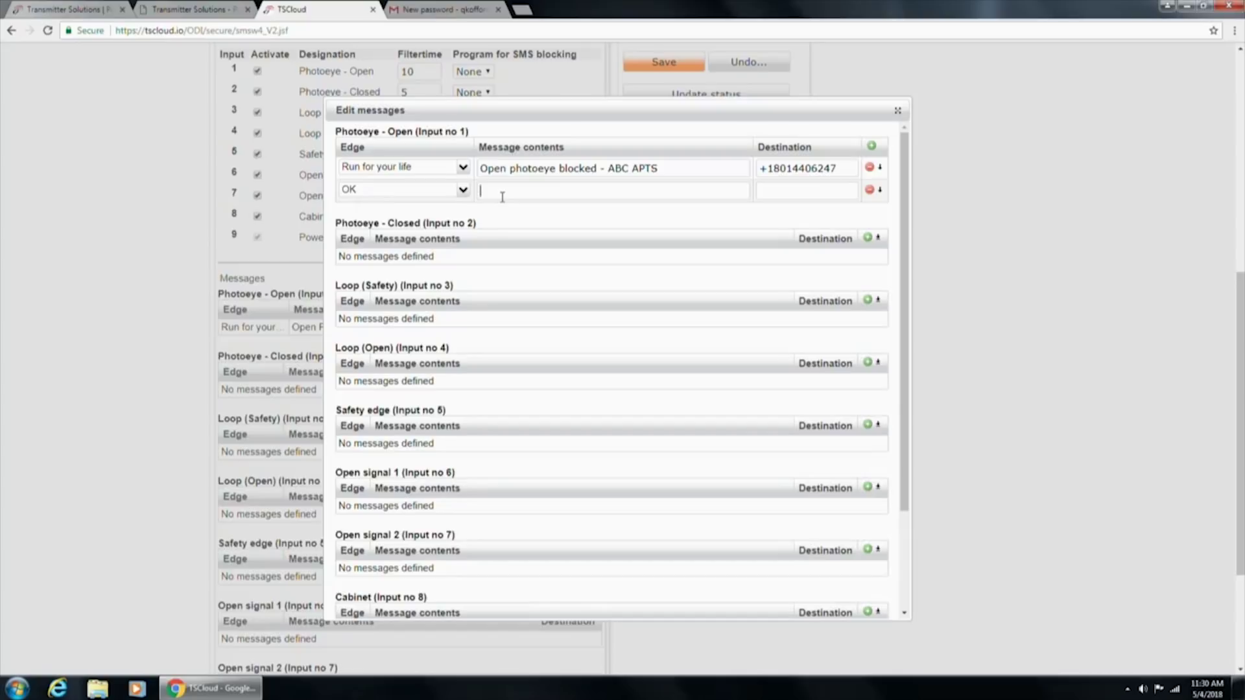
pyautogui.write('Open photye')
pyautogui.write('ye')
pyautogui.write('oeye ')
pyautogui.write('fixed - ABC')
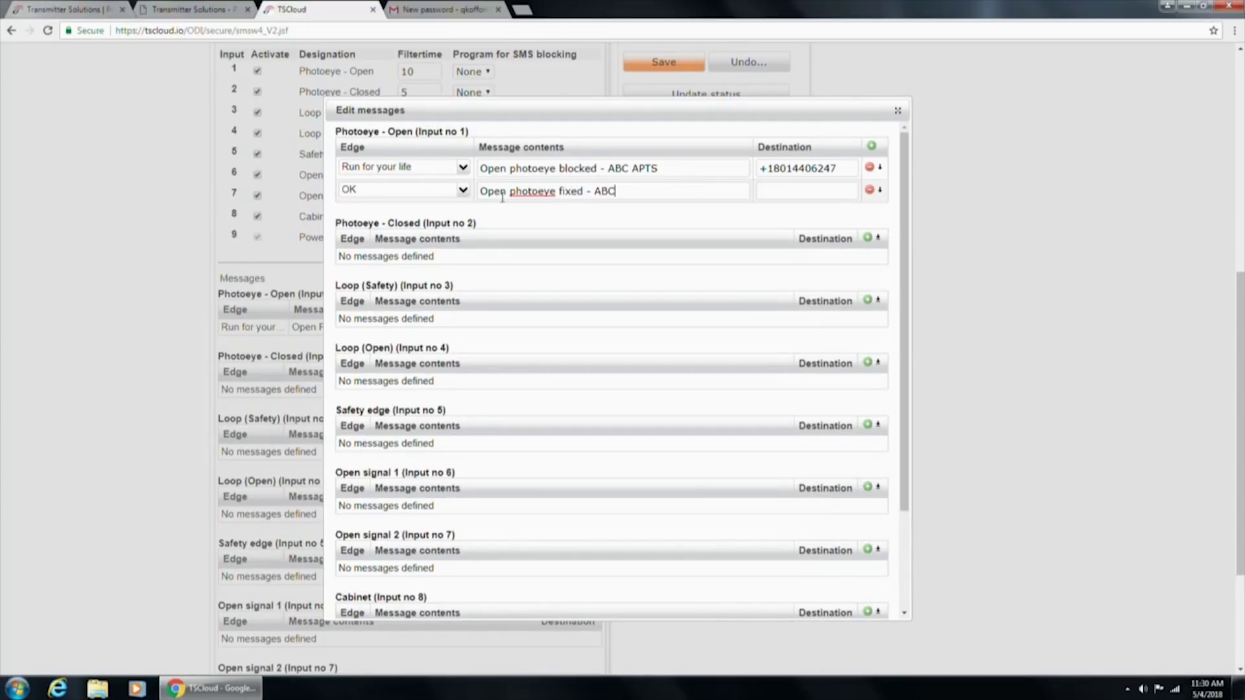
pyautogui.write(' APTS')
pyautogui.click(812, 188)
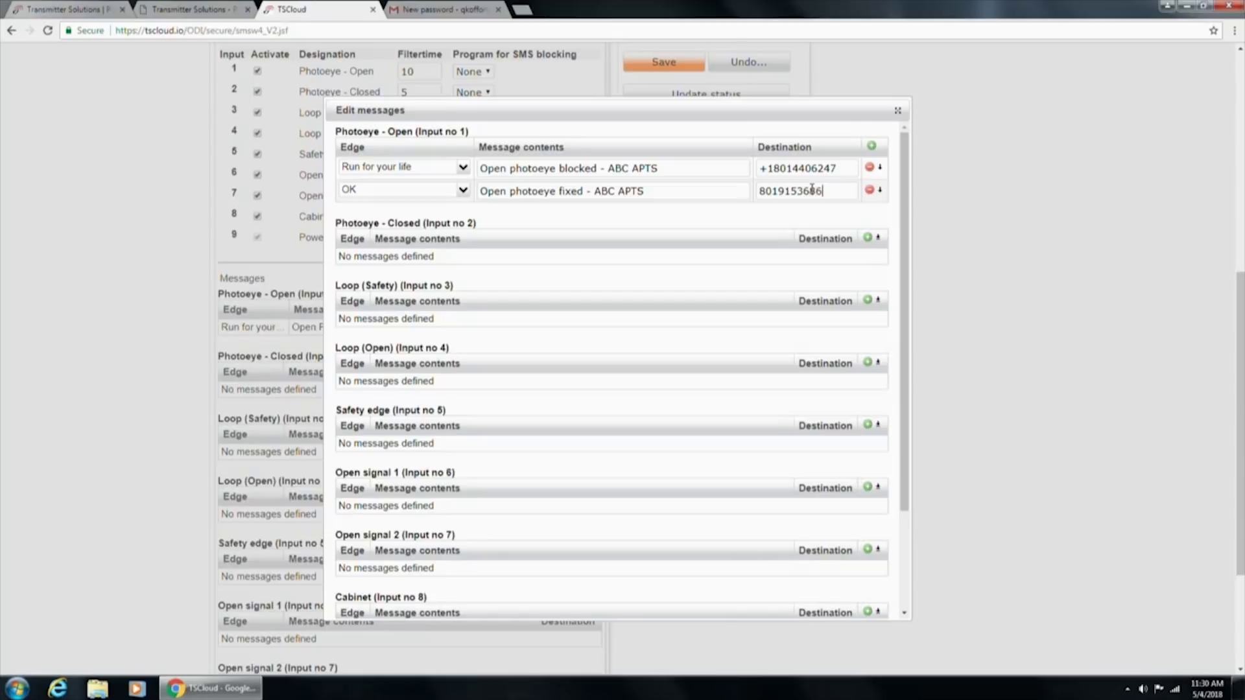
pyautogui.press('Home')
pyautogui.write('+1')
# Re-enter the first message's destination number with +1 prefix and review both messages
pyautogui.click(848, 170)
pyautogui.moveTo(848, 170); pyautogui.dragTo(754, 171)
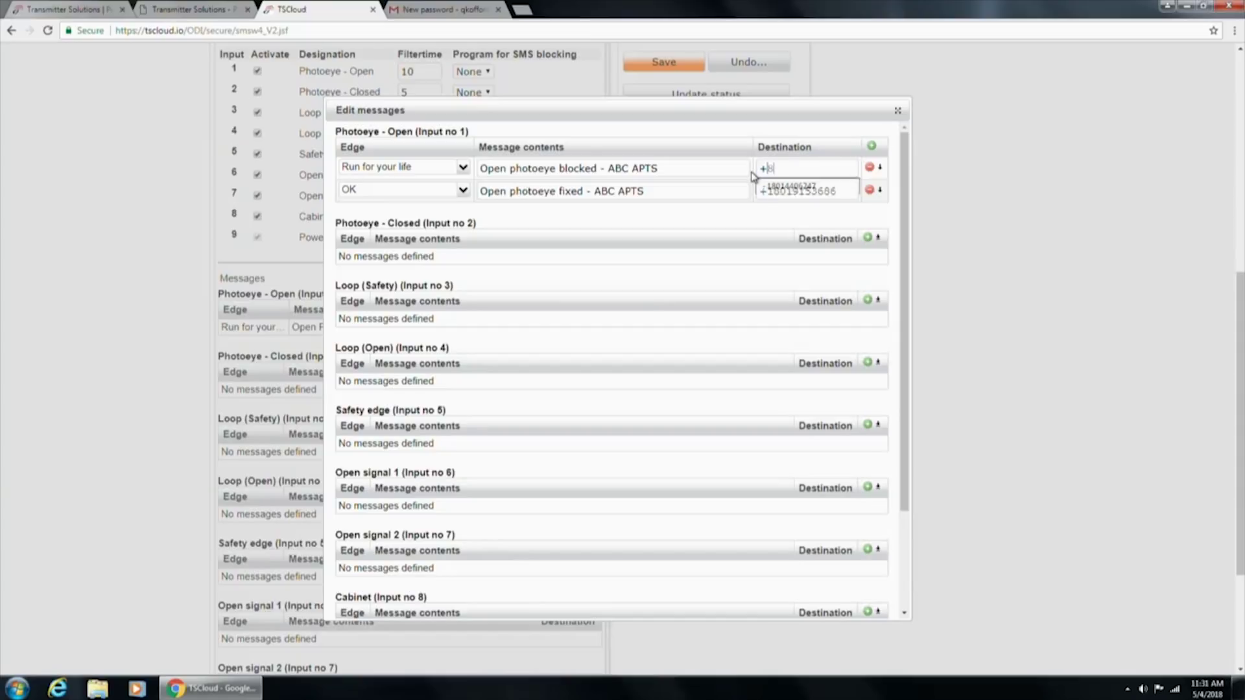
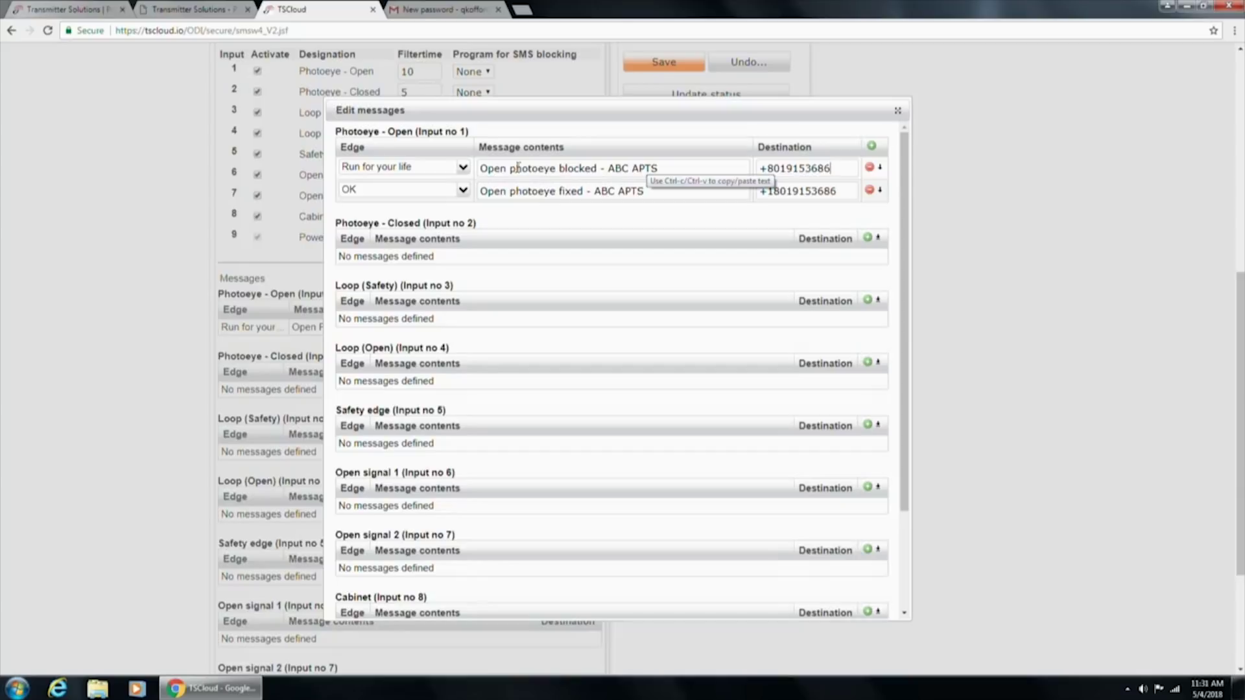
pyautogui.moveTo(487, 168); pyautogui.dragTo(653, 170)
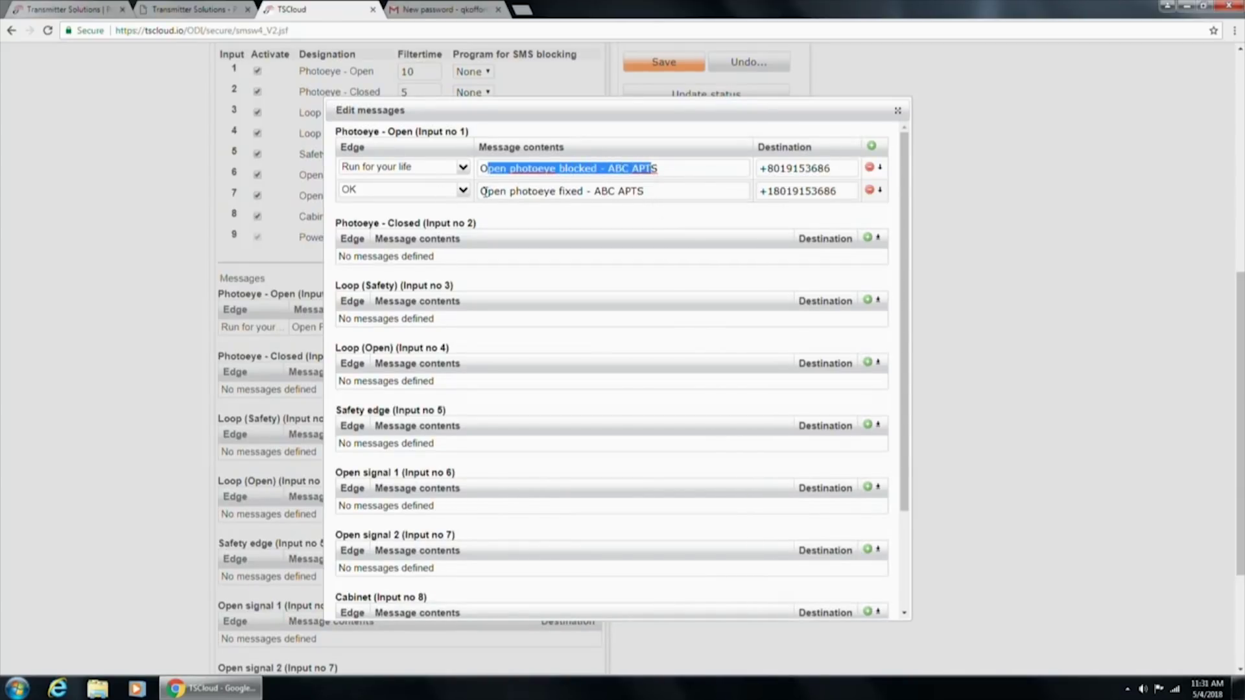
pyautogui.moveTo(480, 191); pyautogui.dragTo(596, 199)
pyautogui.click(617, 228)
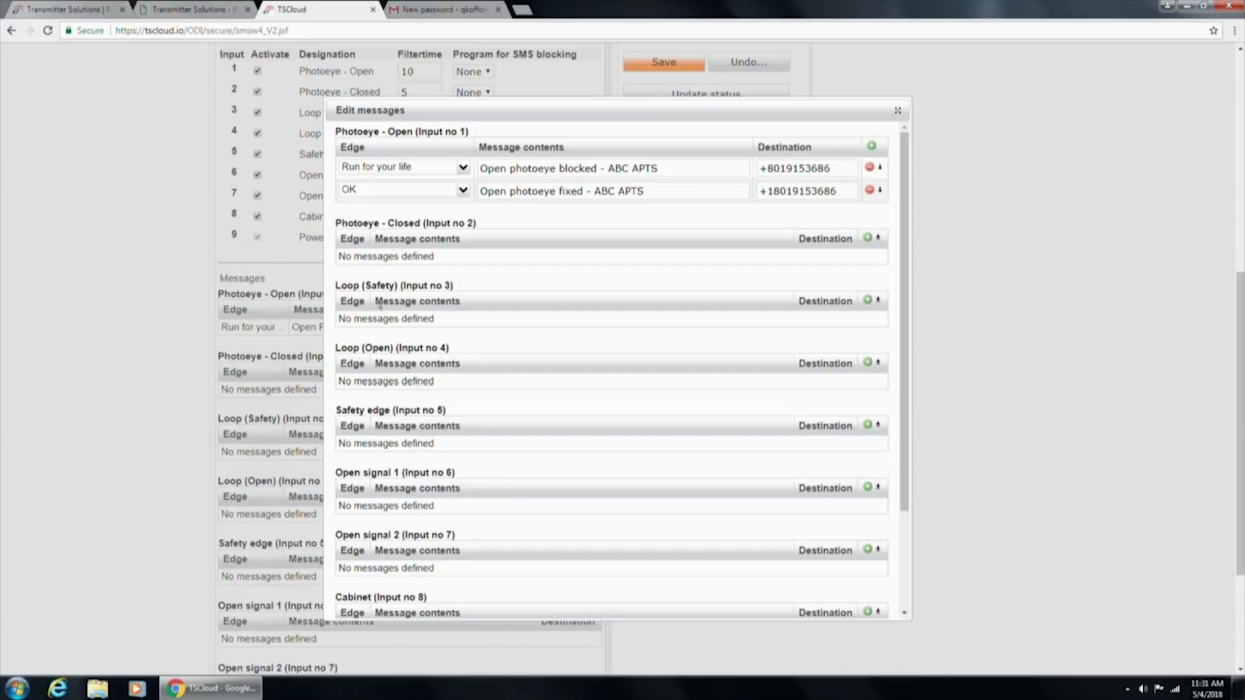
pyautogui.scroll(-5, 433, 371)
# Save the edited Photoeye - Open messages and write the settings to the unit
pyautogui.click(359, 414)
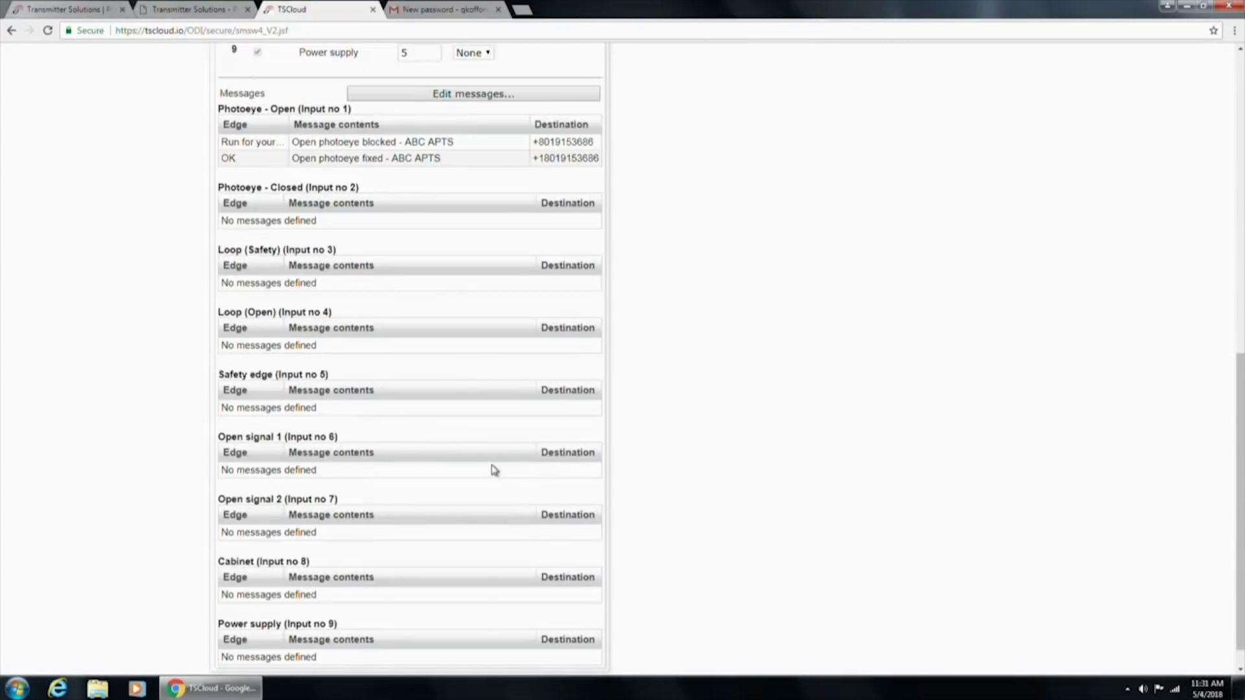
pyautogui.scroll(3, 493, 466)
pyautogui.scroll(1, 492, 465)
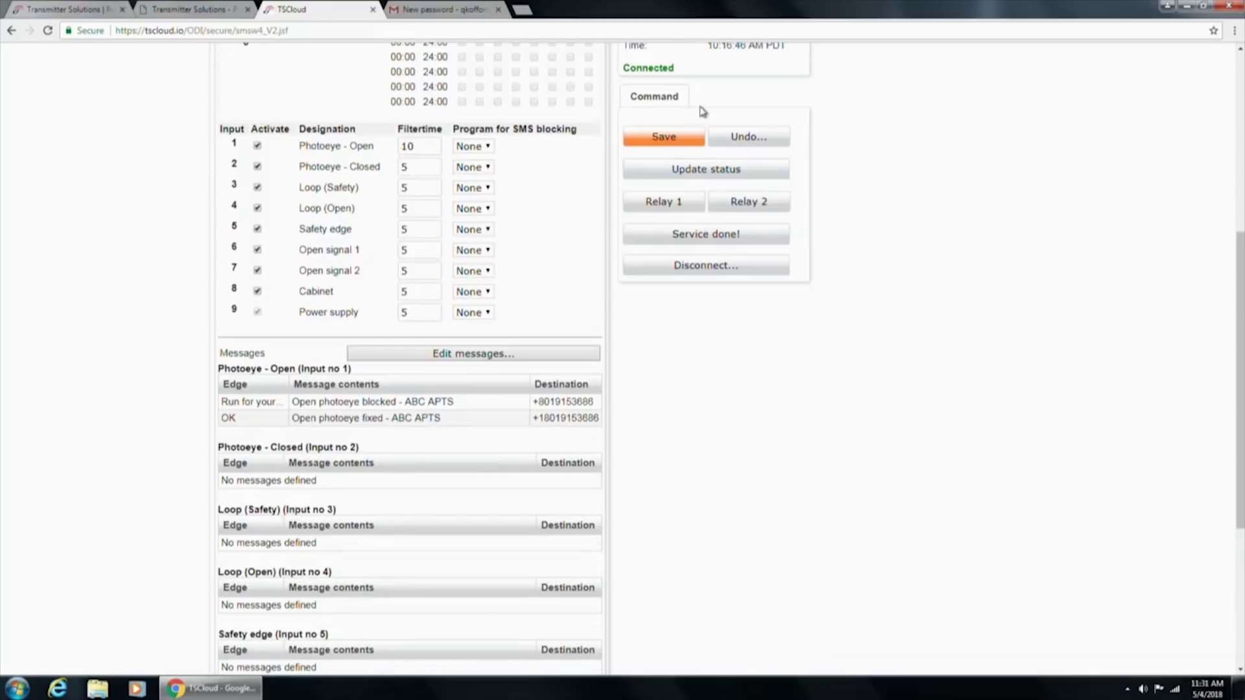
pyautogui.click(677, 137)
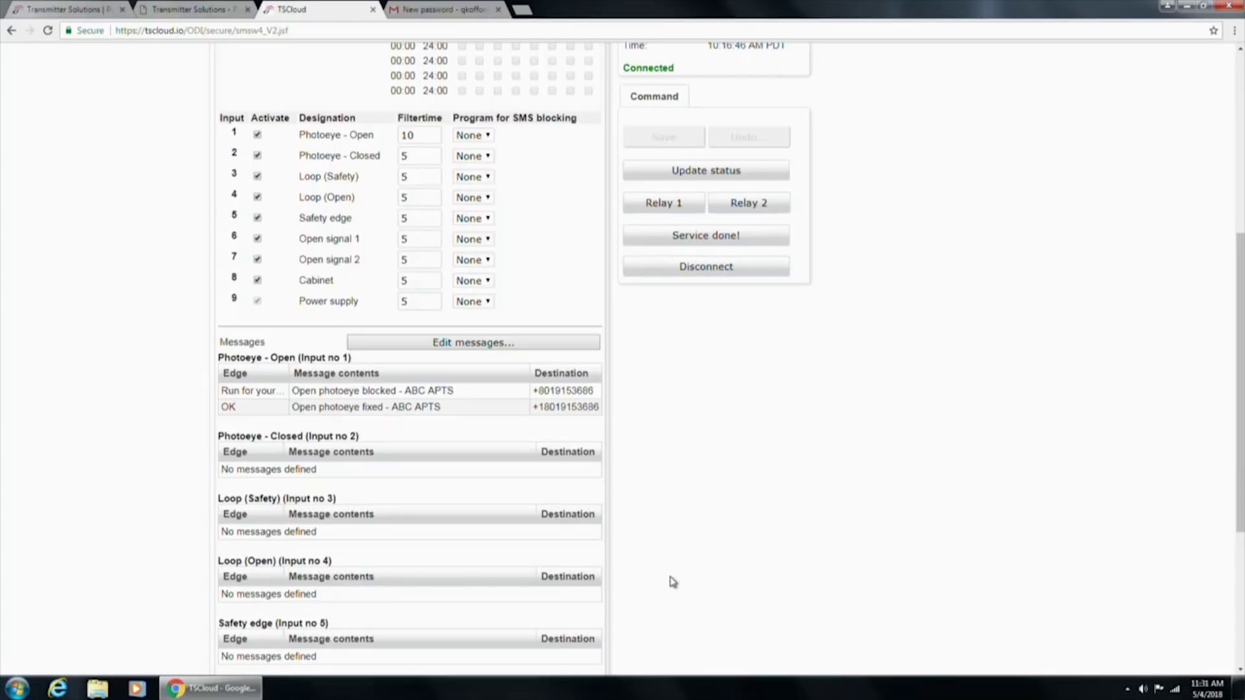
# Add the missing 1 to the first message's destination number and save the correction
pyautogui.click(478, 347)
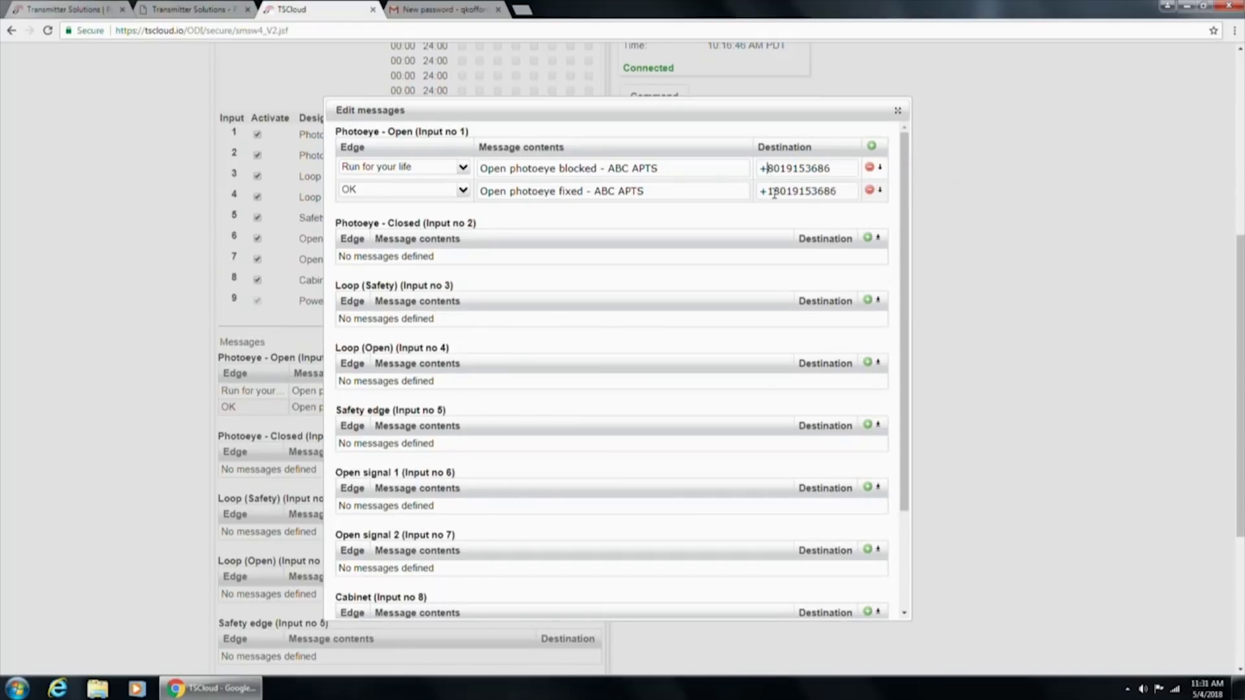
pyautogui.write('1')
pyautogui.scroll(-4, 742, 527)
pyautogui.scroll(-2, 714, 245)
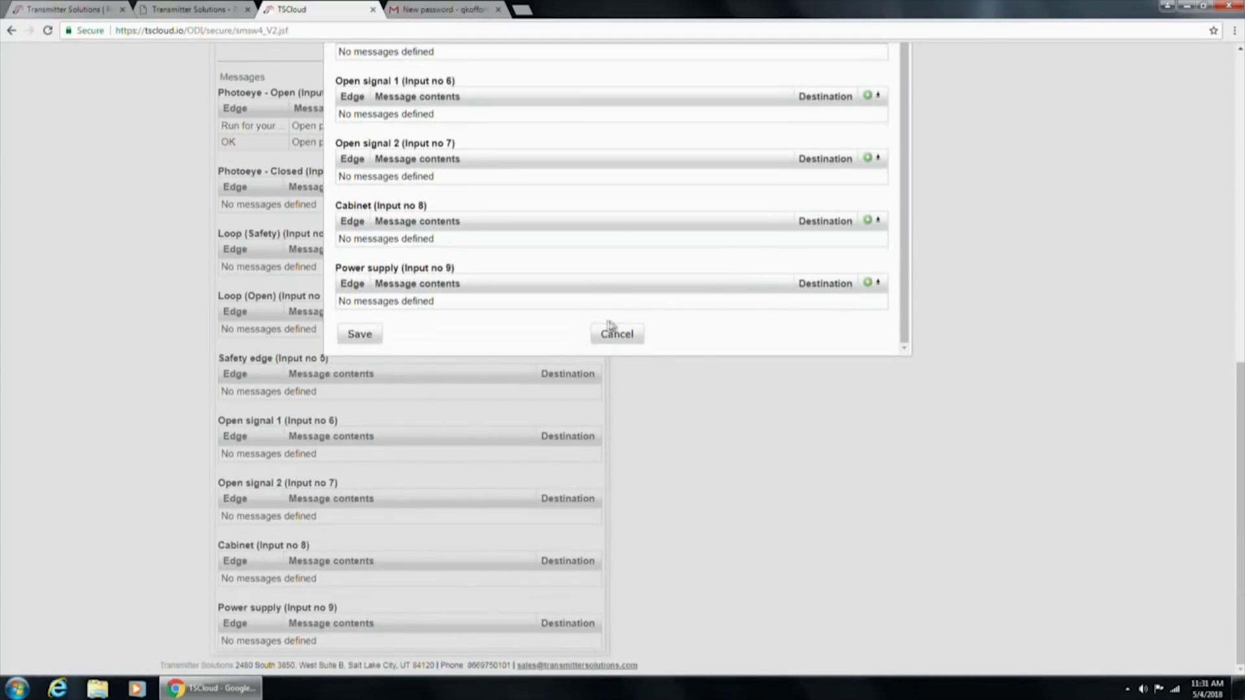
pyautogui.click(387, 344)
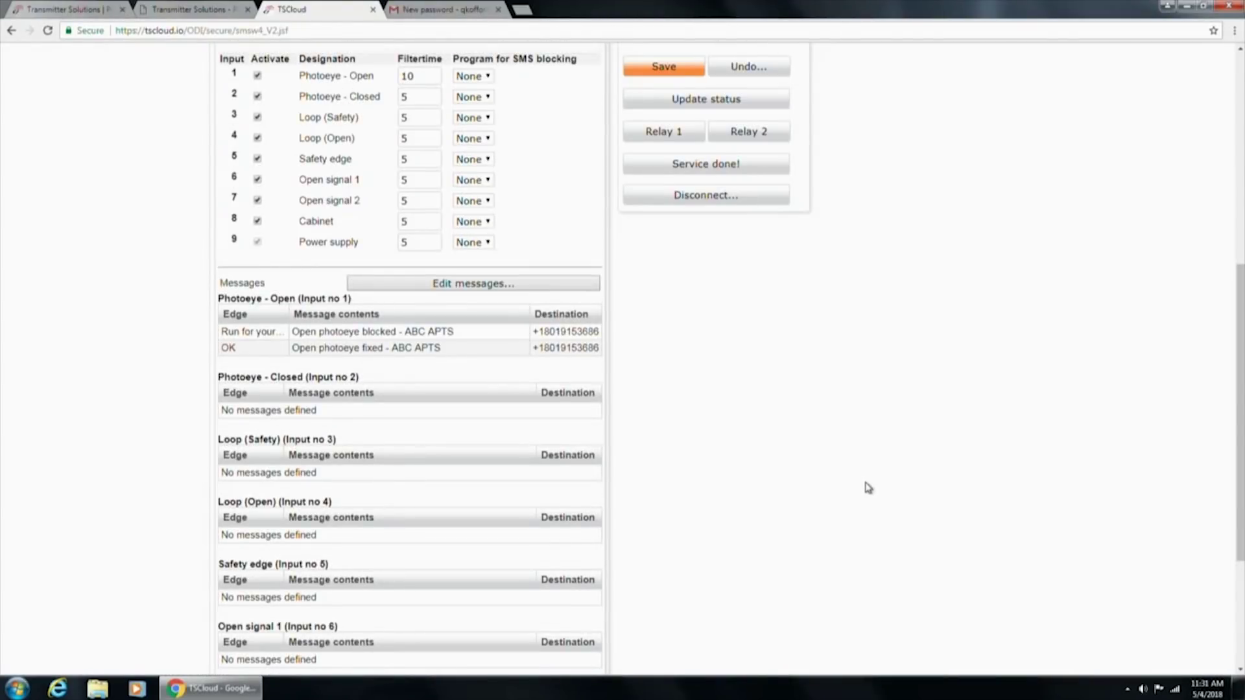
pyautogui.scroll(2, 745, 395)
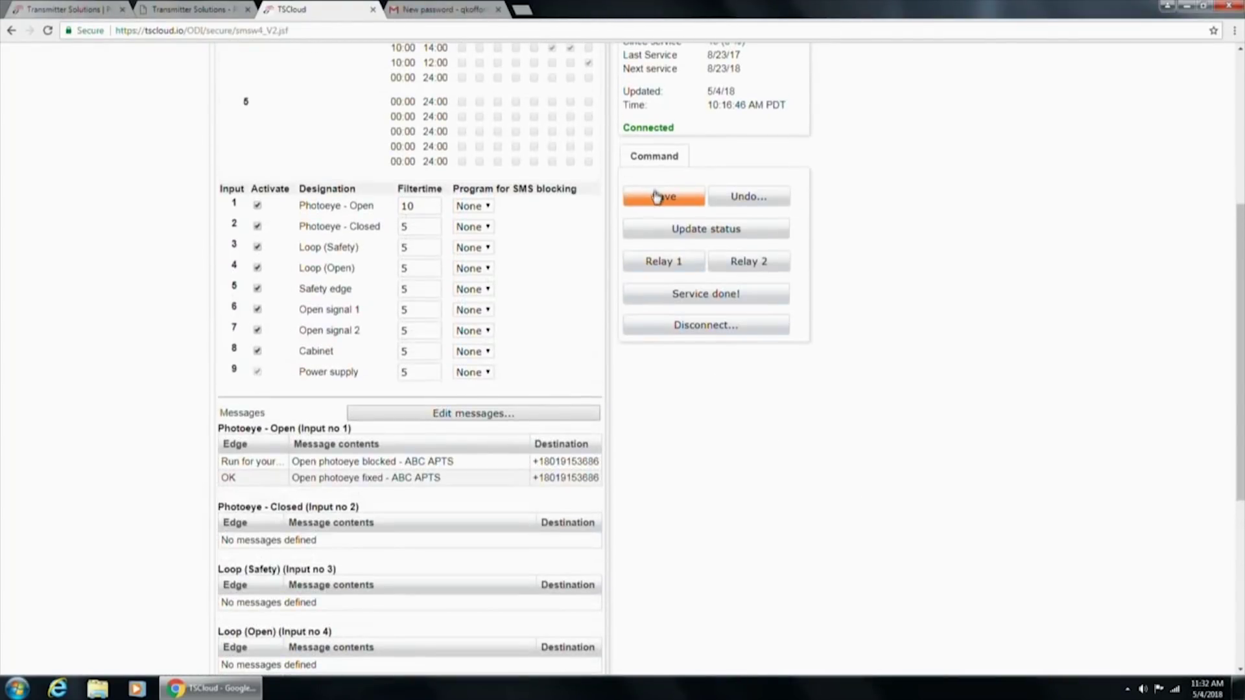
# Save the input and message settings, review the message list, then show the Relay 1 and 2 outputs
pyautogui.click(657, 203)
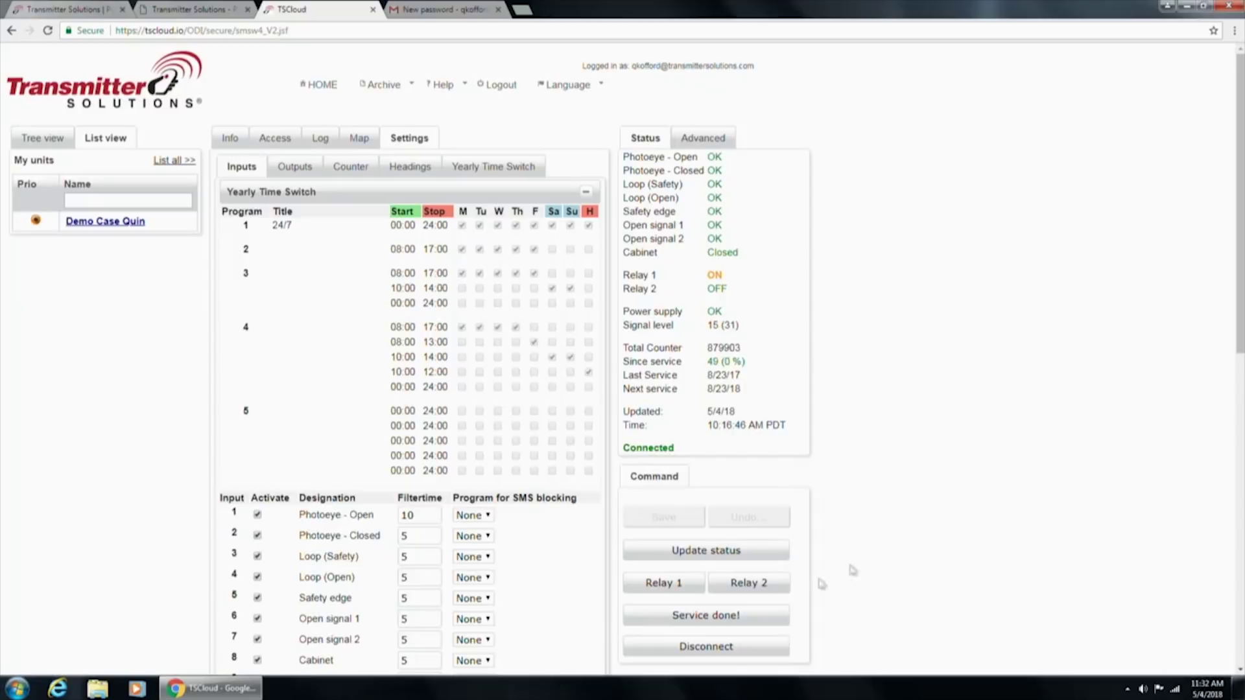
pyautogui.scroll(-4, 637, 601)
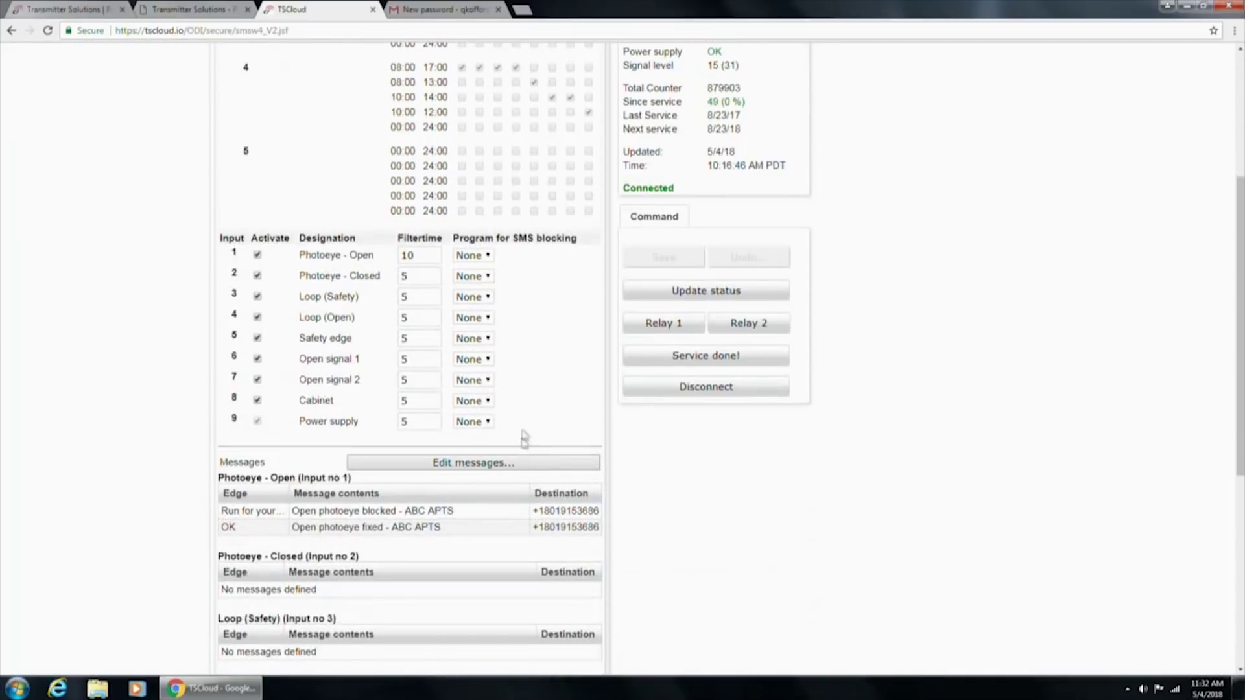
pyautogui.scroll(-5, 508, 556)
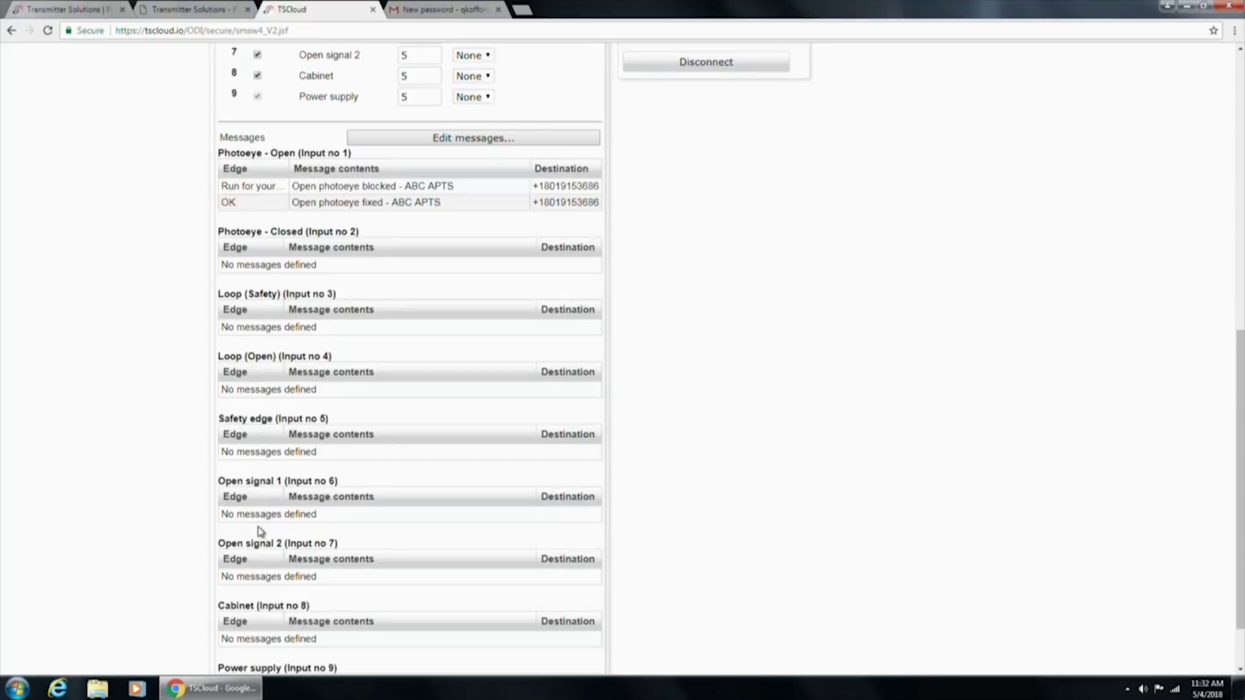
pyautogui.scroll(-2, 262, 534)
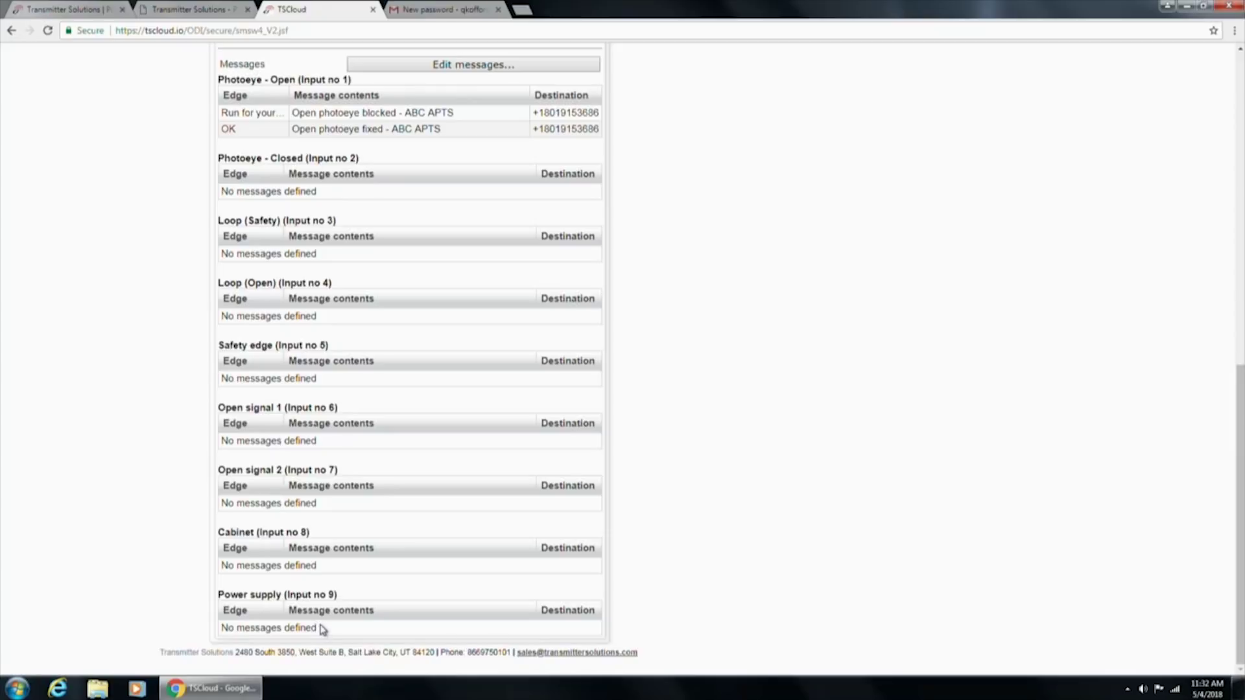
pyautogui.scroll(7, 323, 630)
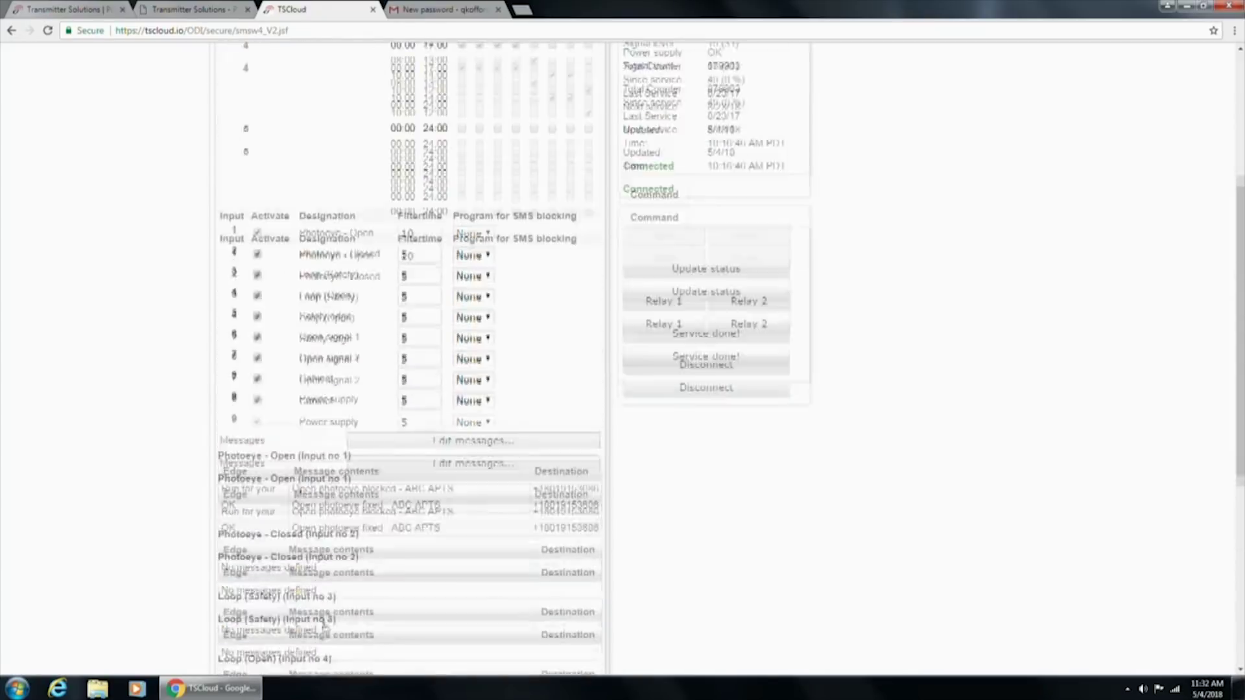
pyautogui.scroll(2, 341, 602)
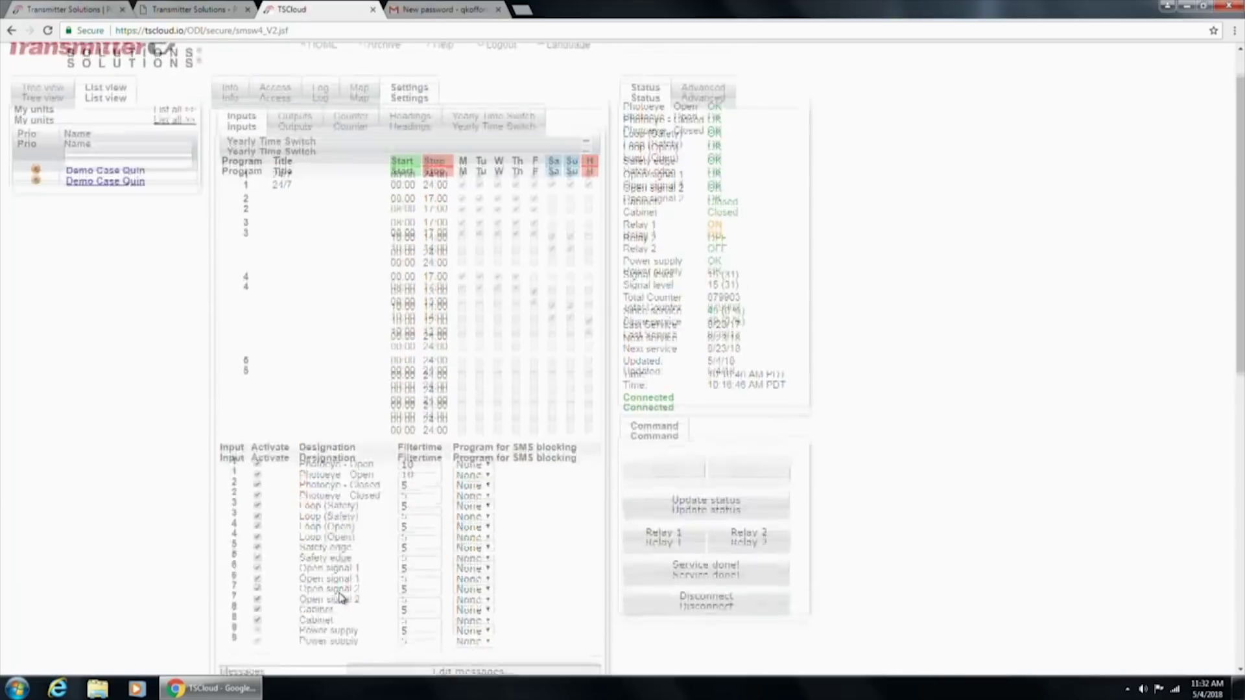
pyautogui.scroll(1, 342, 595)
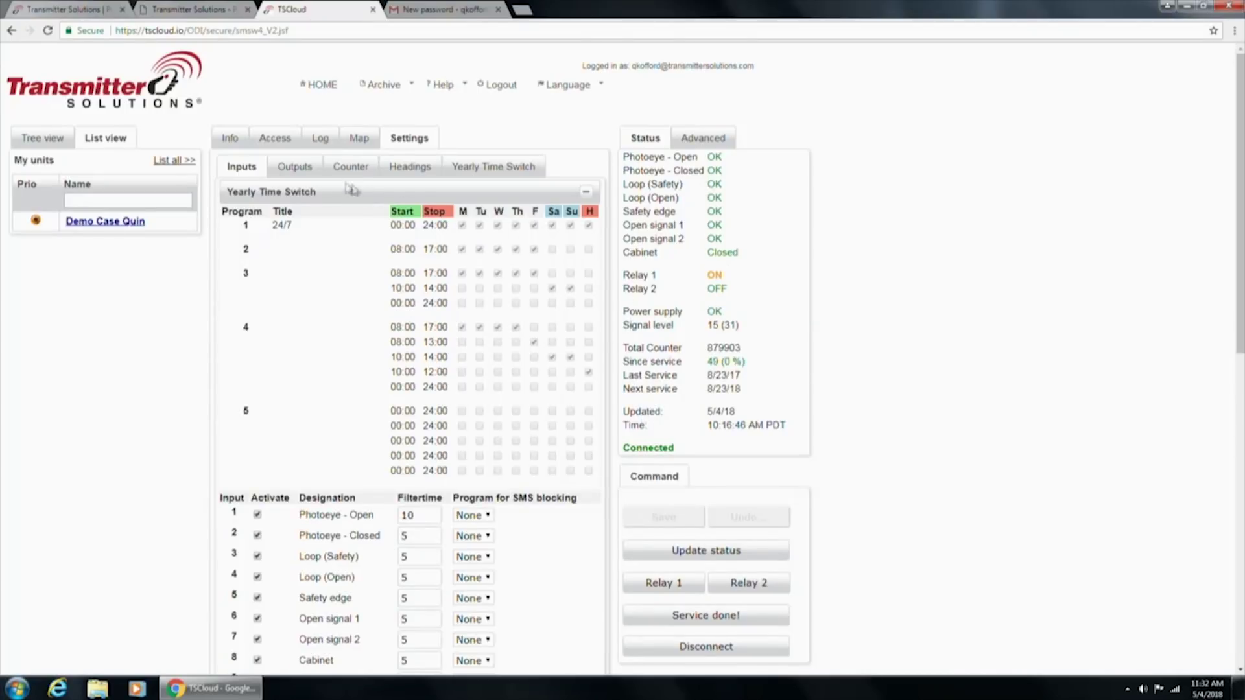
pyautogui.click(303, 170)
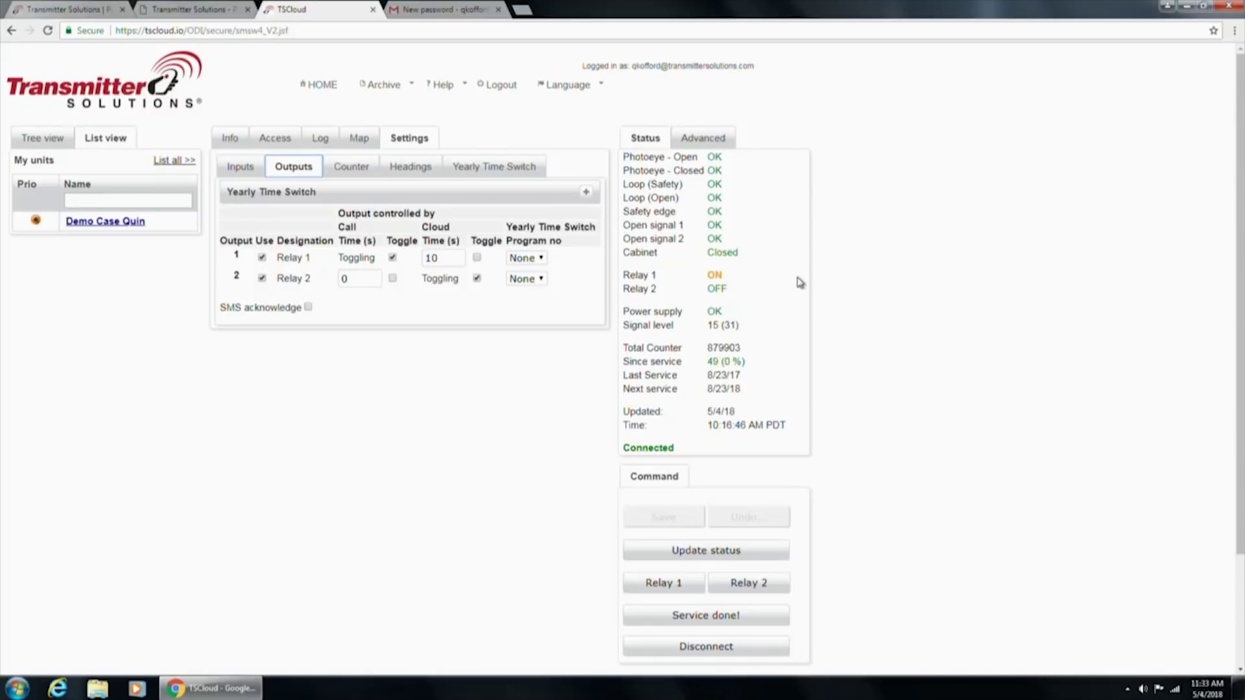
# Turn off Call Toggle for Relay 1 so it uses a 10-second call time
pyautogui.click(393, 257)
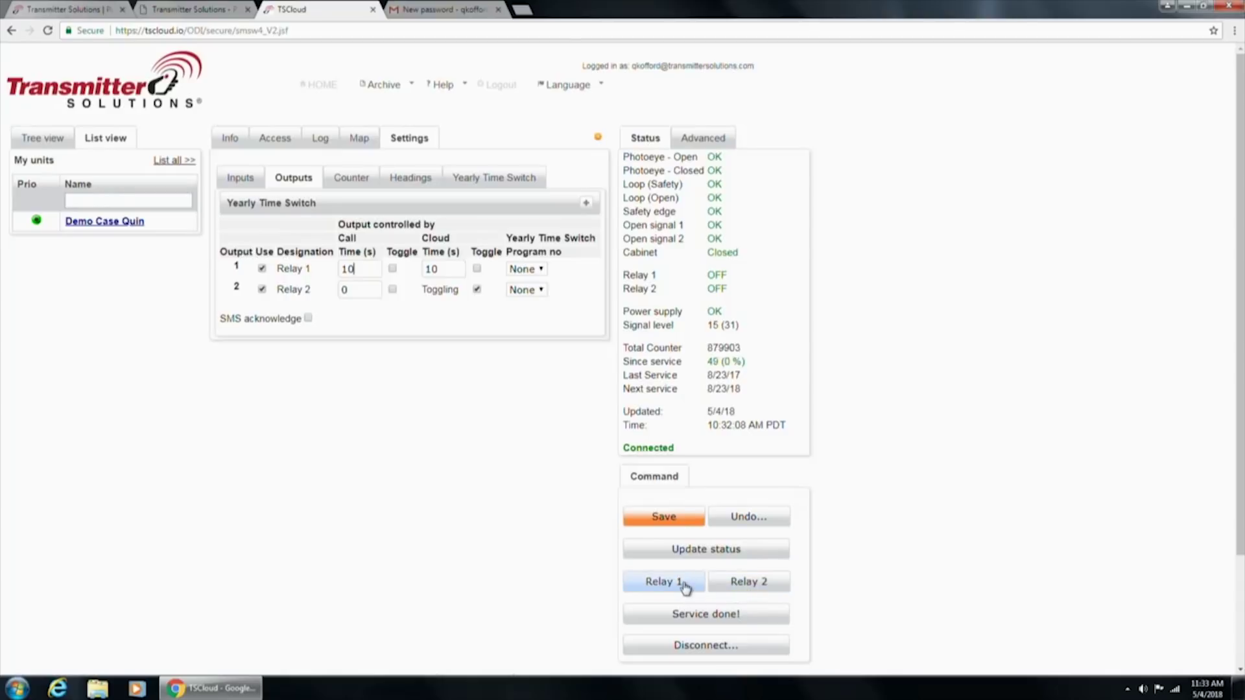
# Keep Relay 1 at a 10-second cloud time and assign yearly time switch program 2 to Relay 2
pyautogui.click(479, 270)
pyautogui.click(639, 517)
pyautogui.click(473, 270)
pyautogui.click(540, 290)
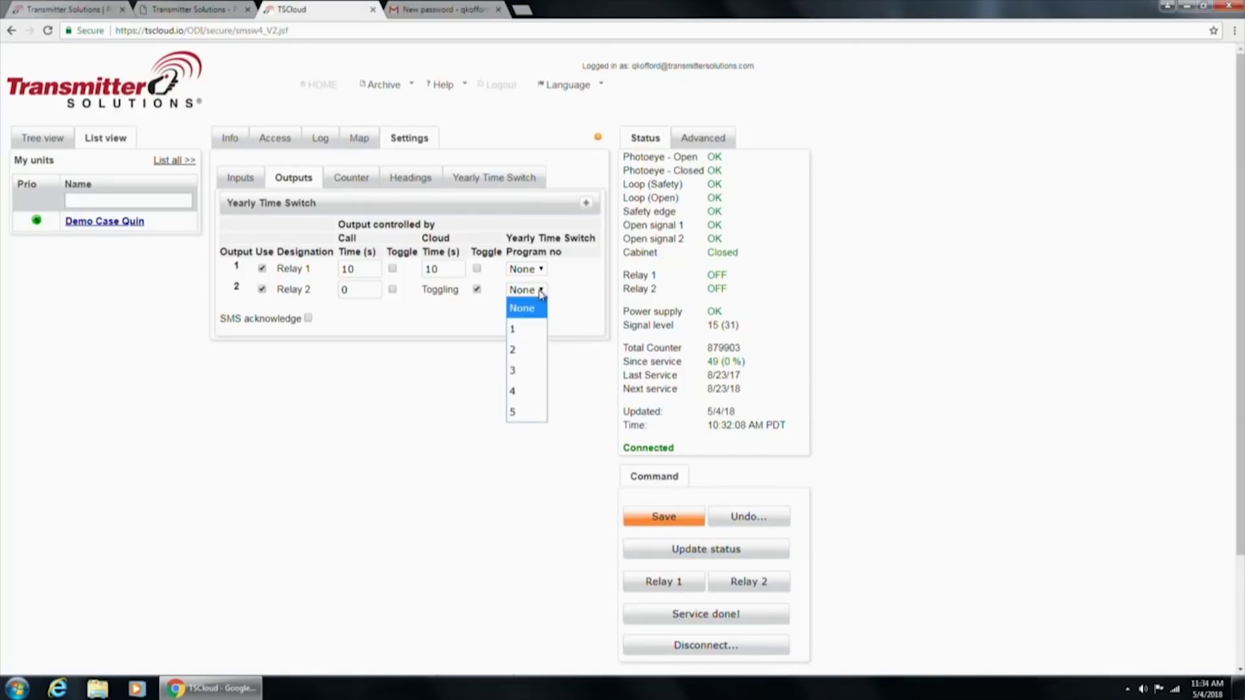
pyautogui.click(516, 351)
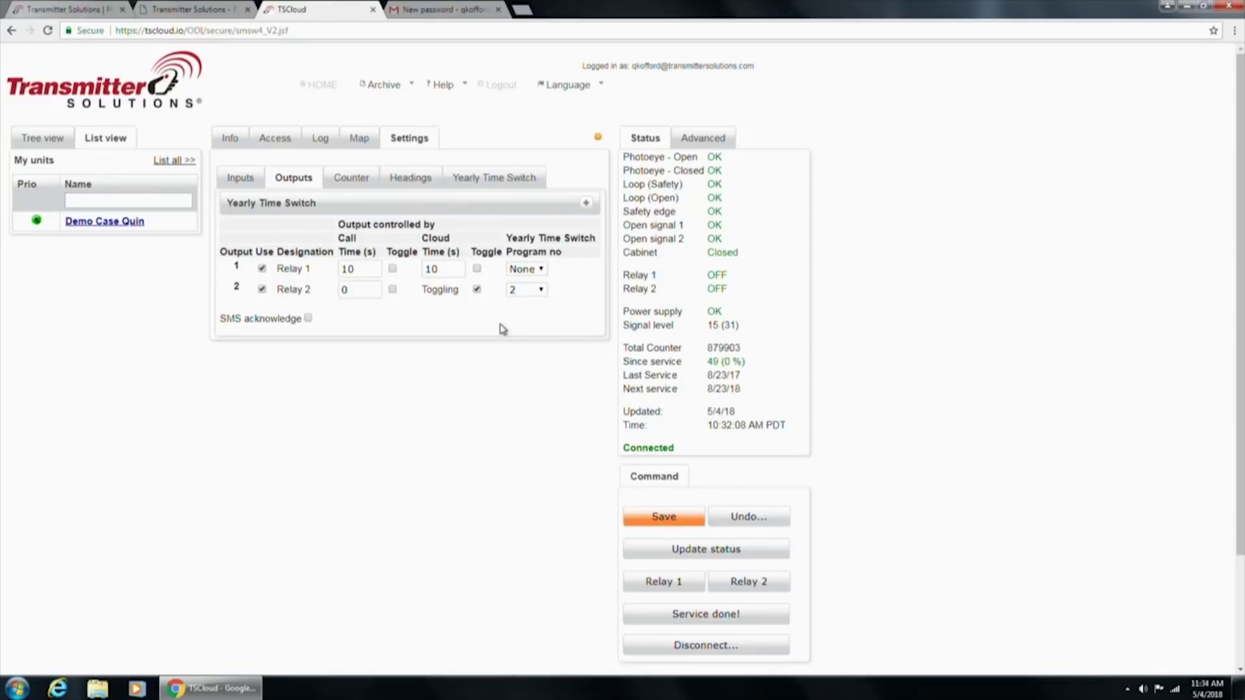
# Expand the yearly program 1–5 schedule and save the outputs with Relay 2 on program 2
pyautogui.click(587, 205)
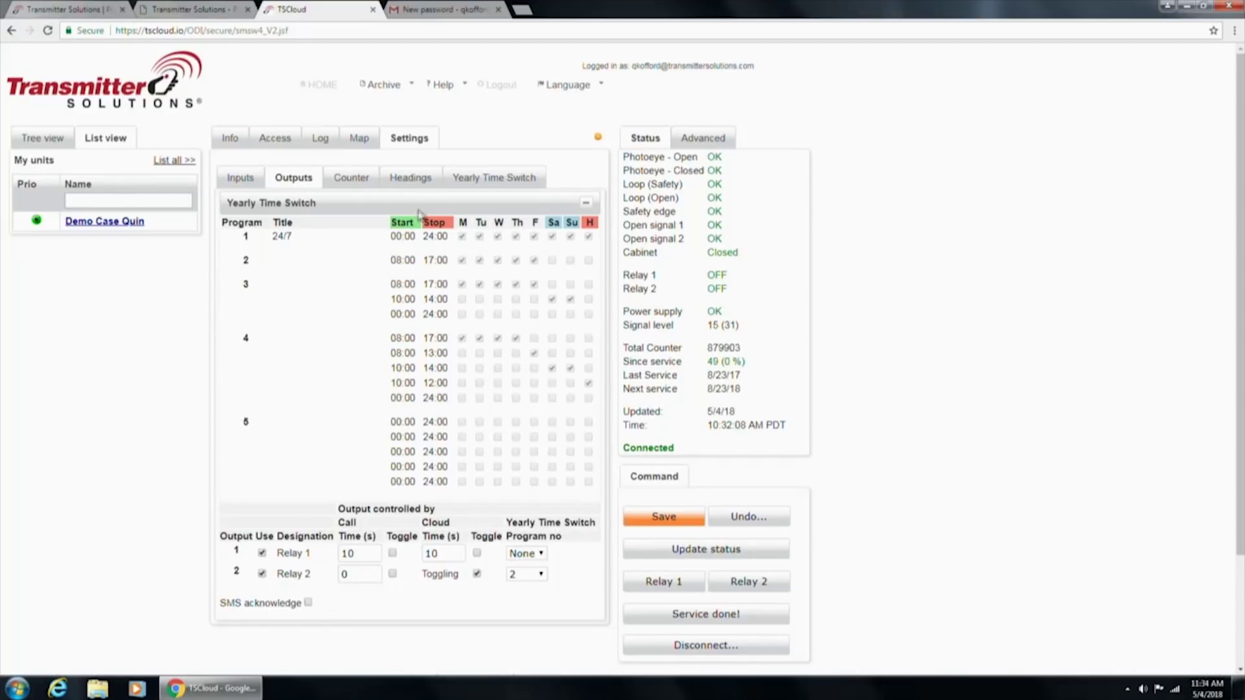
pyautogui.click(348, 581)
pyautogui.click(654, 516)
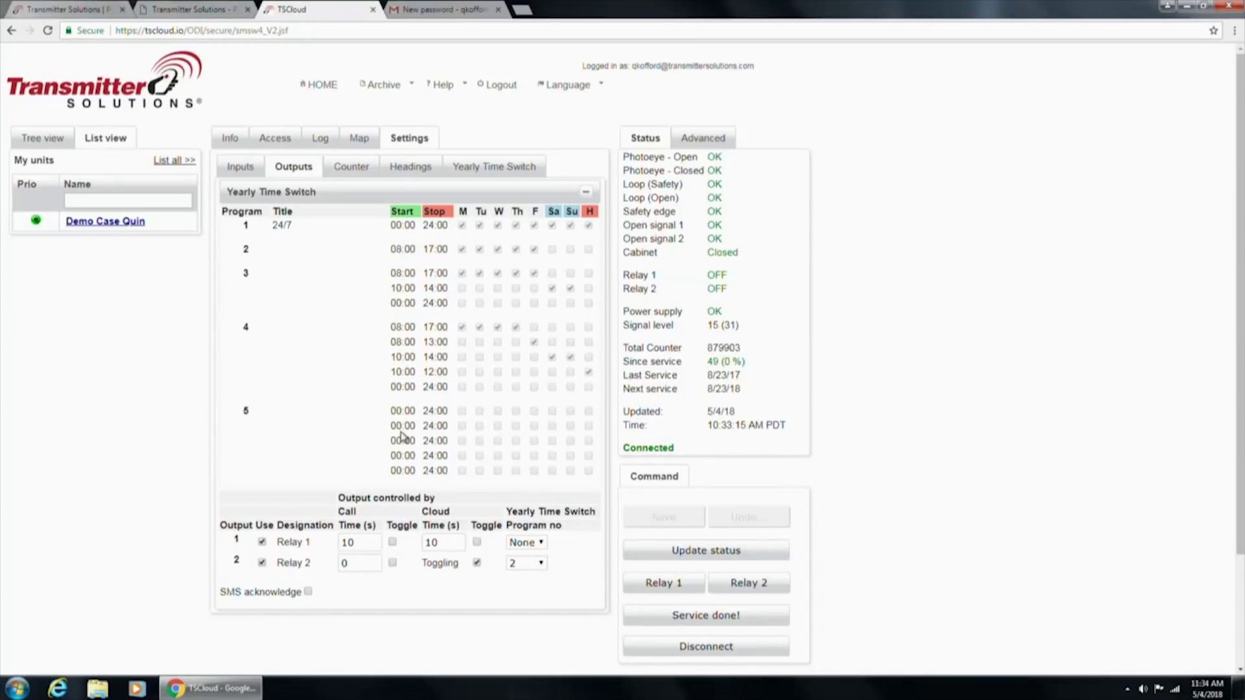
# In Headings, rename output Relay 2 to 'Automatic Open/Close'
pyautogui.click(413, 168)
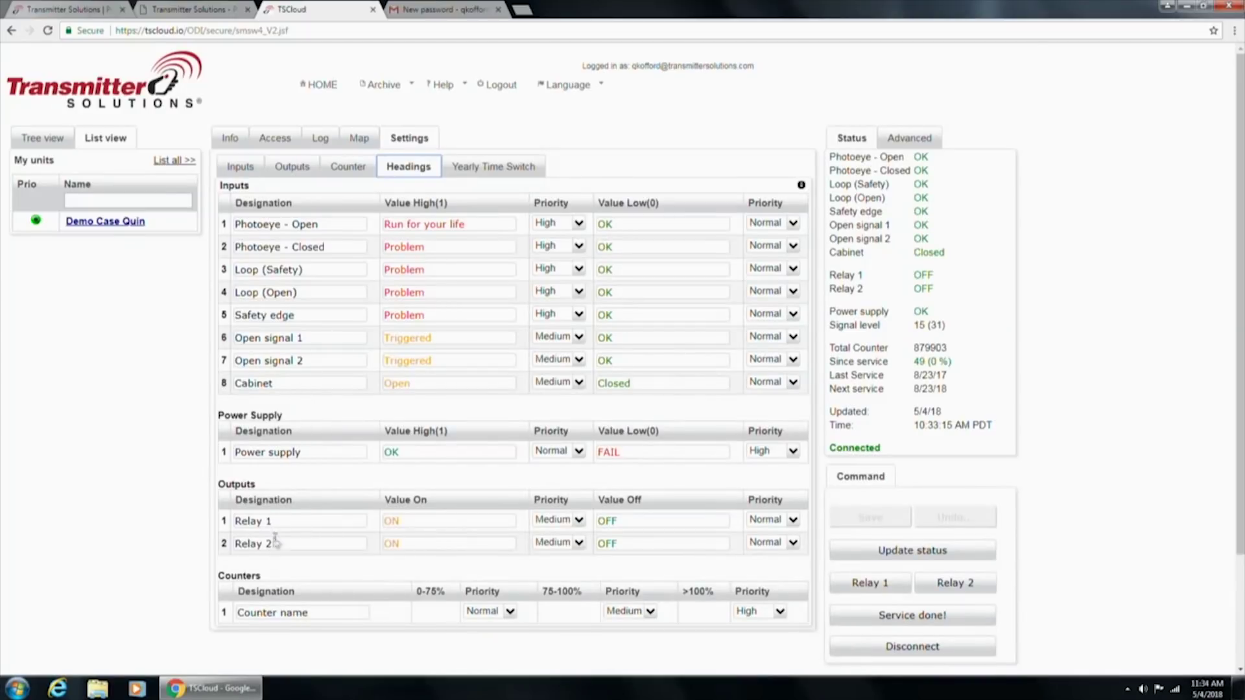
pyautogui.moveTo(273, 543); pyautogui.dragTo(229, 544)
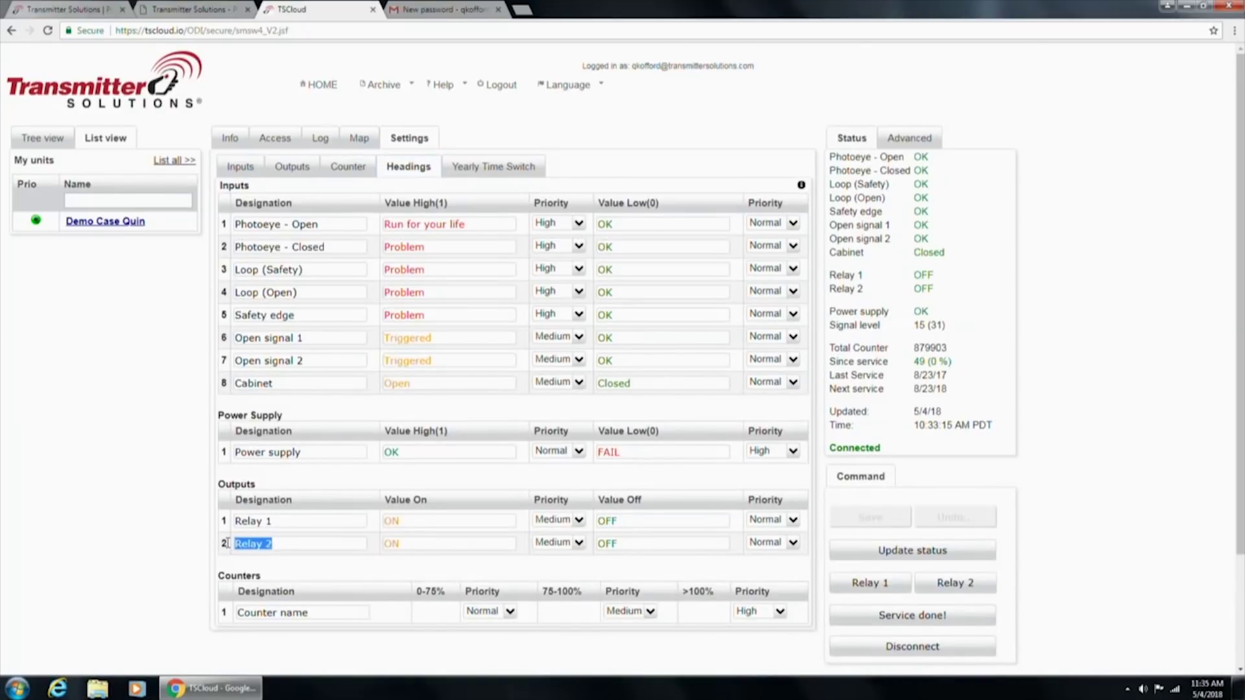
pyautogui.write('Auomatic')
pyautogui.press('BackSpace')
pyautogui.press('BackSpace')
pyautogui.press('BackSpace')
pyautogui.press('BackSpace')
pyautogui.press('BackSpace')
pyautogui.press('BackSpace')
pyautogui.write('tomatic Open/Close')
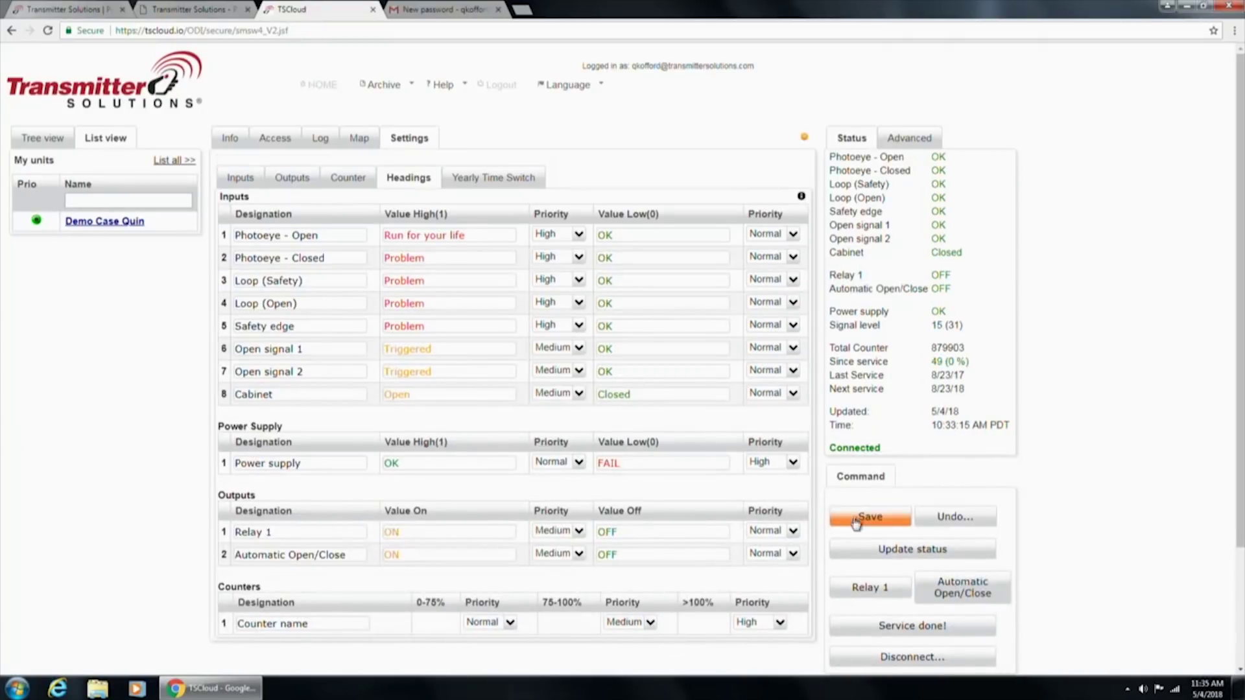
# Save the rename and change the Photoeye - Open high message from 'Run for your life' to 'Problem'
pyautogui.click(881, 518)
pyautogui.moveTo(490, 240); pyautogui.dragTo(358, 236)
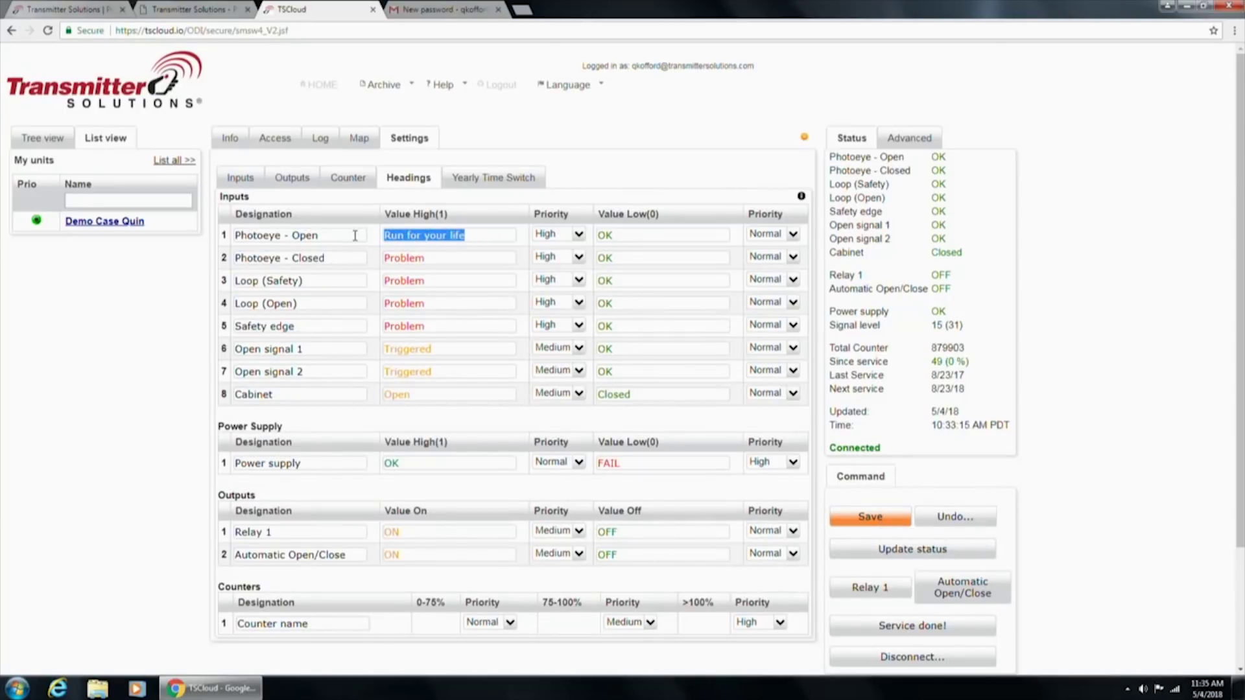
pyautogui.write('Problem')
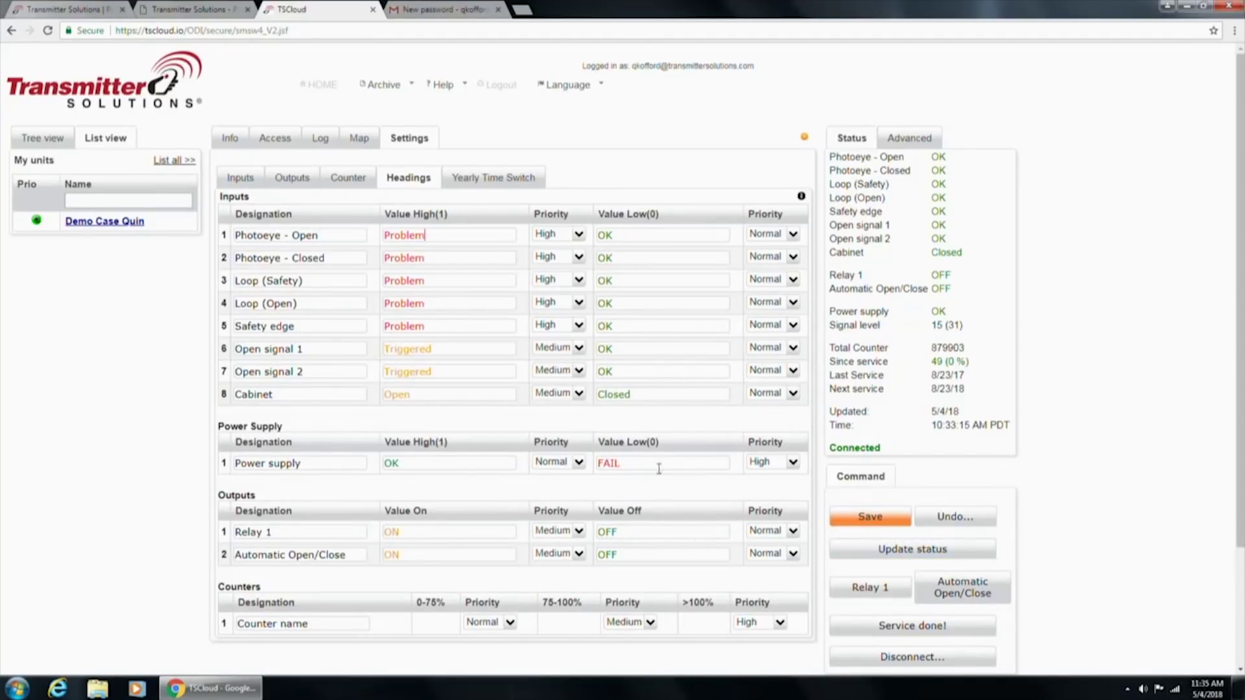
pyautogui.click(886, 523)
pyautogui.click(886, 523)
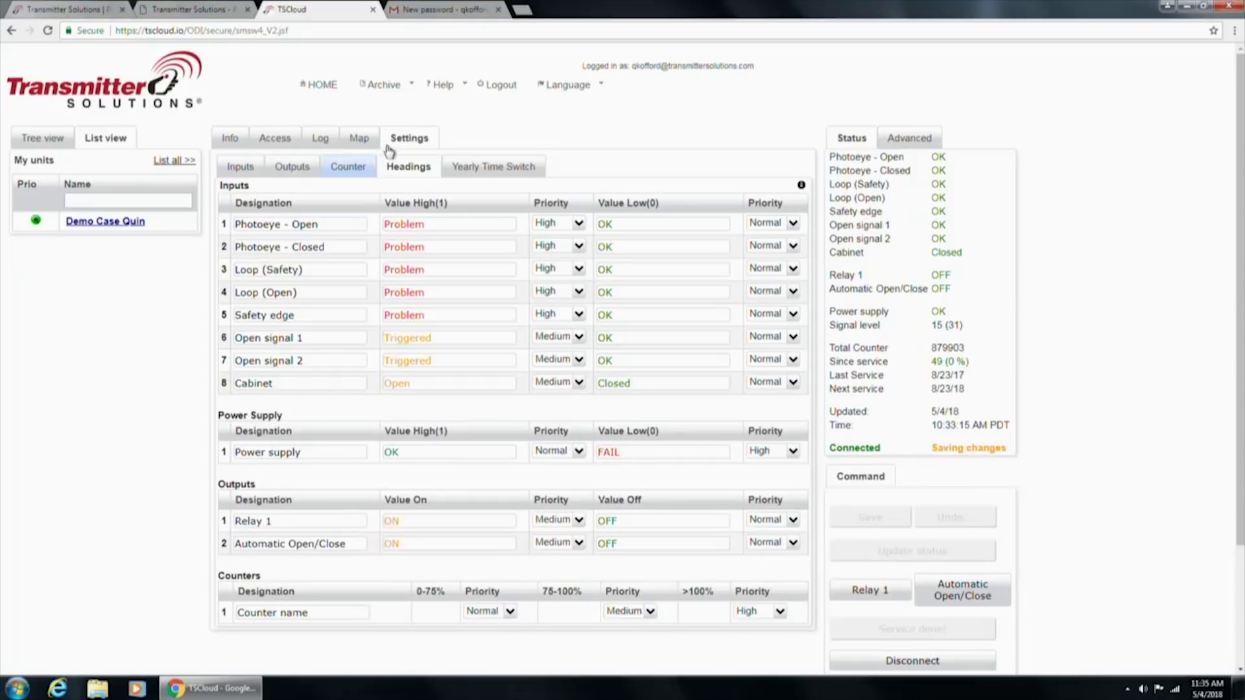
# Show the service counter's advanced settings and enter the service phone number as Service Number
pyautogui.click(347, 168)
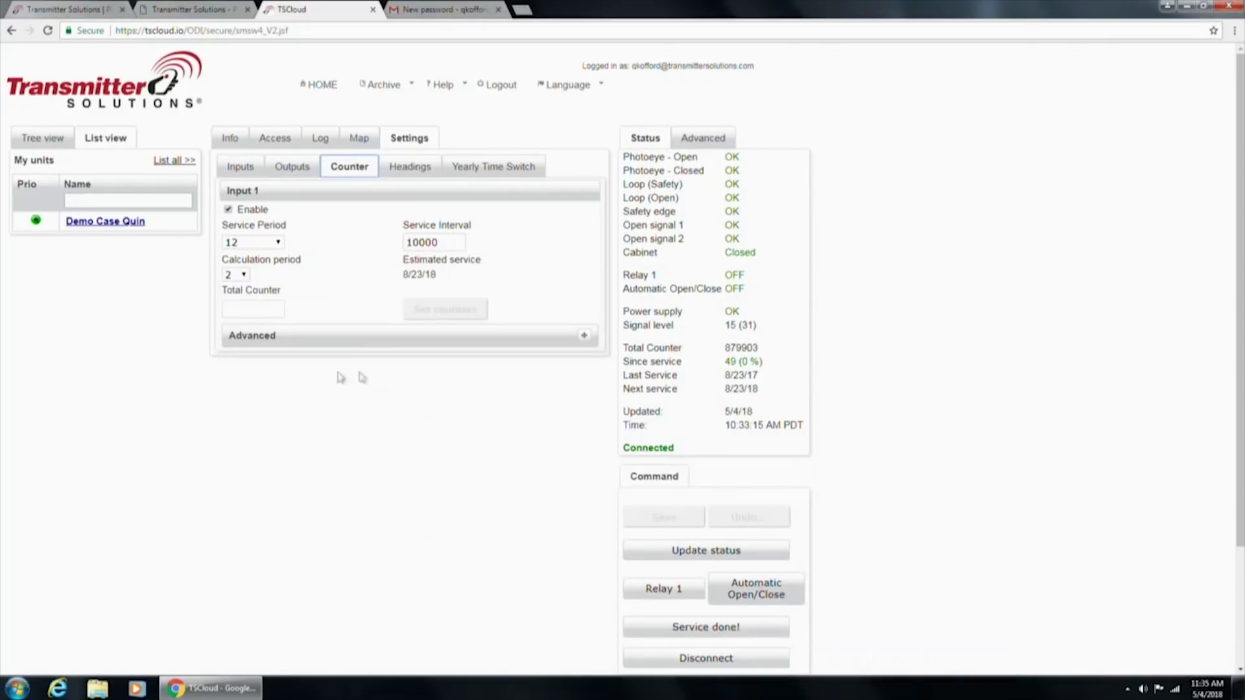
pyautogui.click(586, 336)
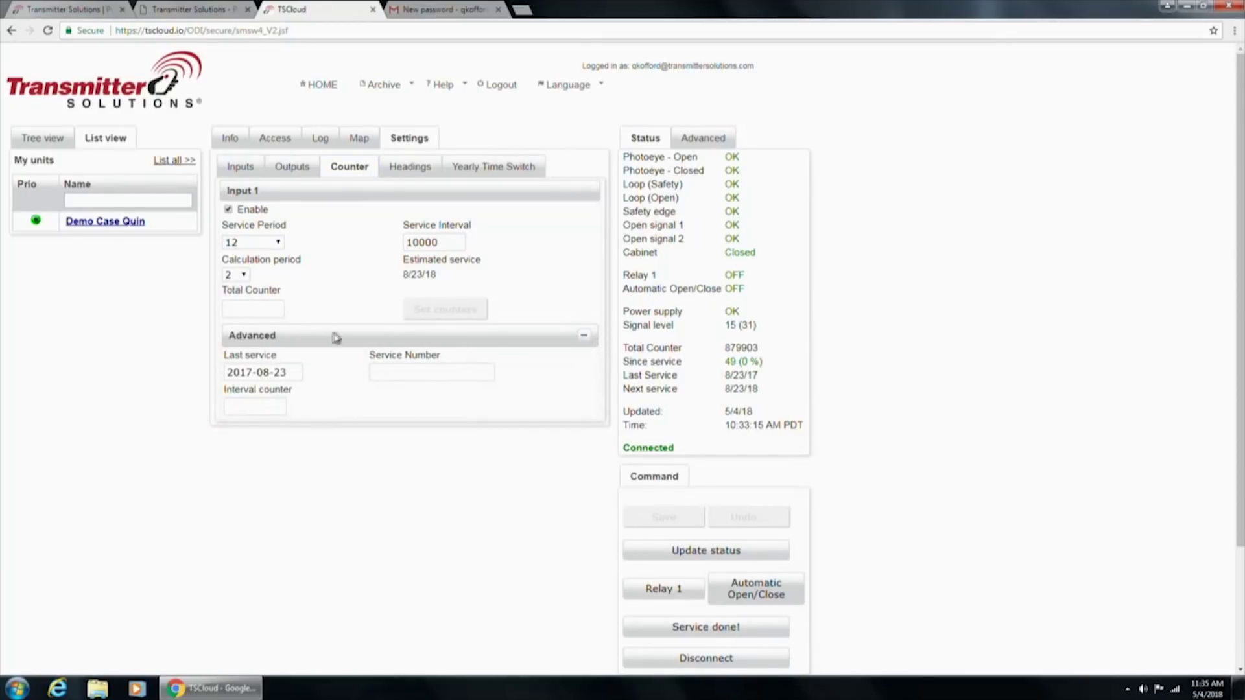
pyautogui.moveTo(441, 241); pyautogui.dragTo(405, 242)
pyautogui.click(391, 372)
# Check the yearly time switch holiday list, then reload the unit's status log records
pyautogui.click(492, 172)
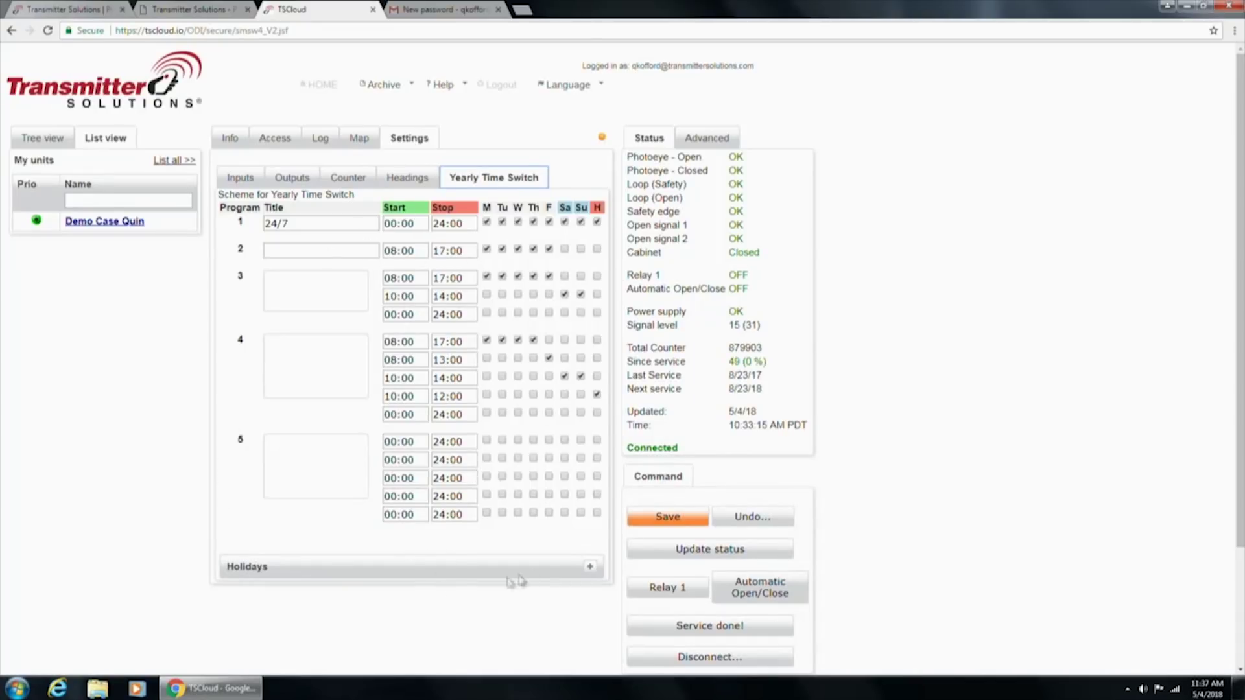
pyautogui.click(592, 568)
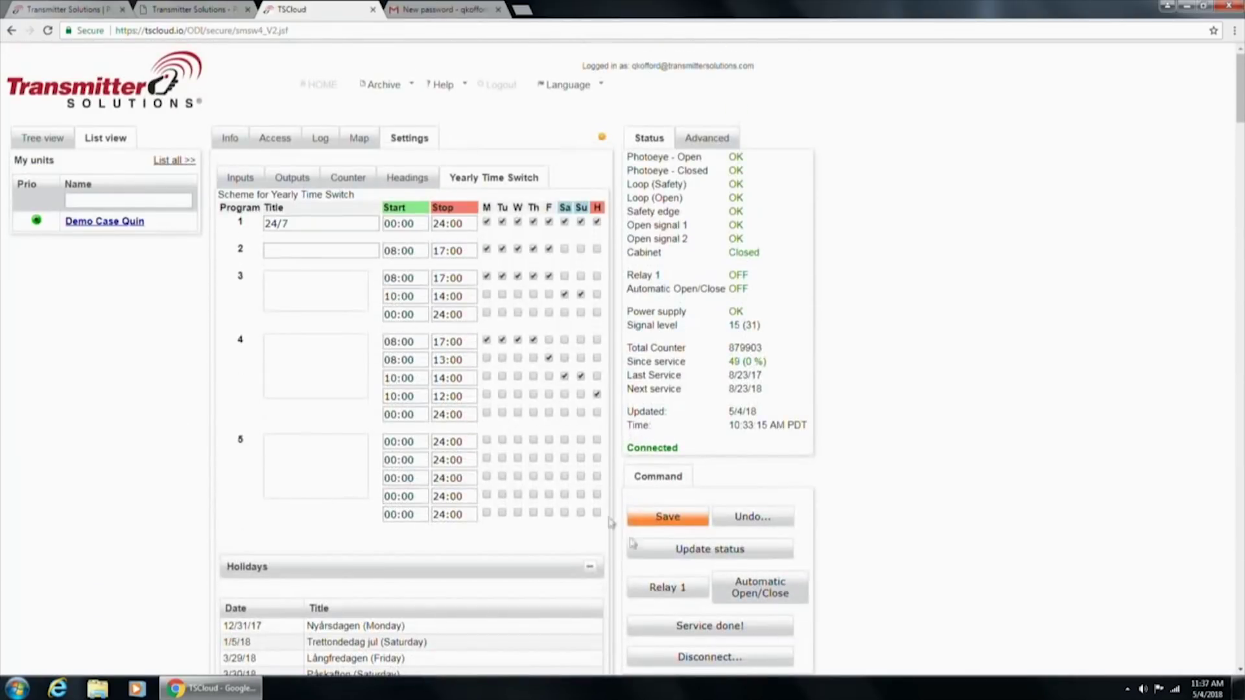
pyautogui.click(591, 567)
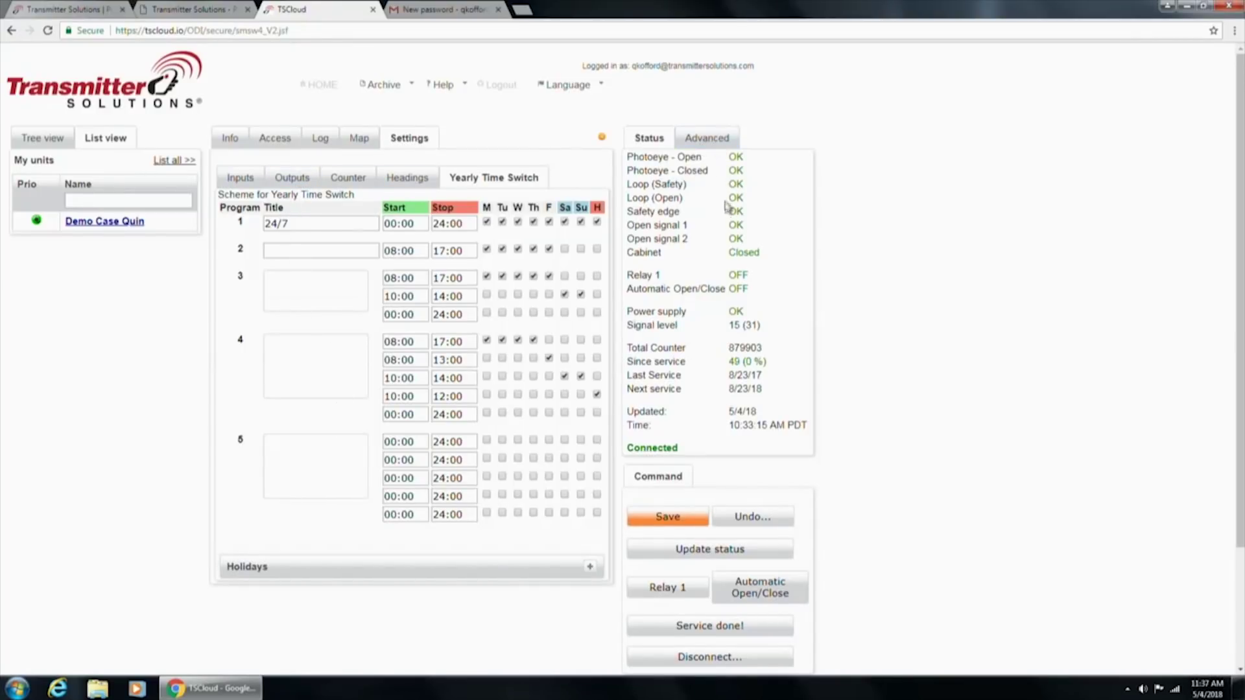
pyautogui.click(243, 178)
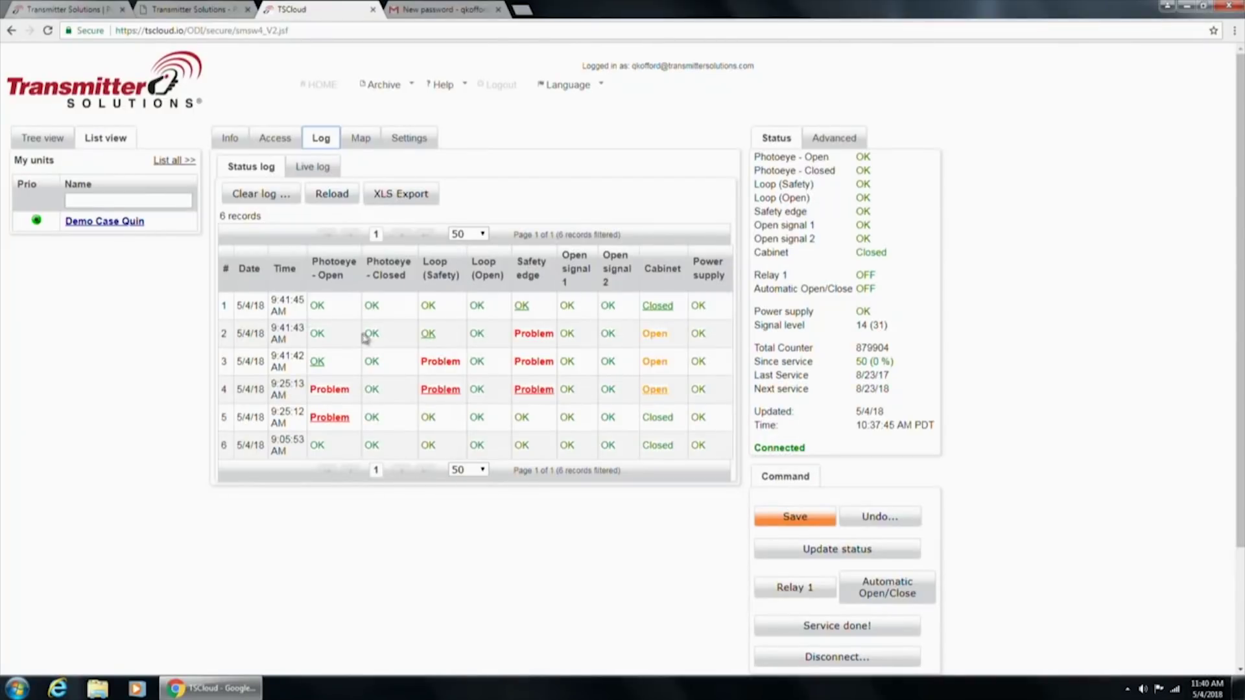
pyautogui.click(330, 202)
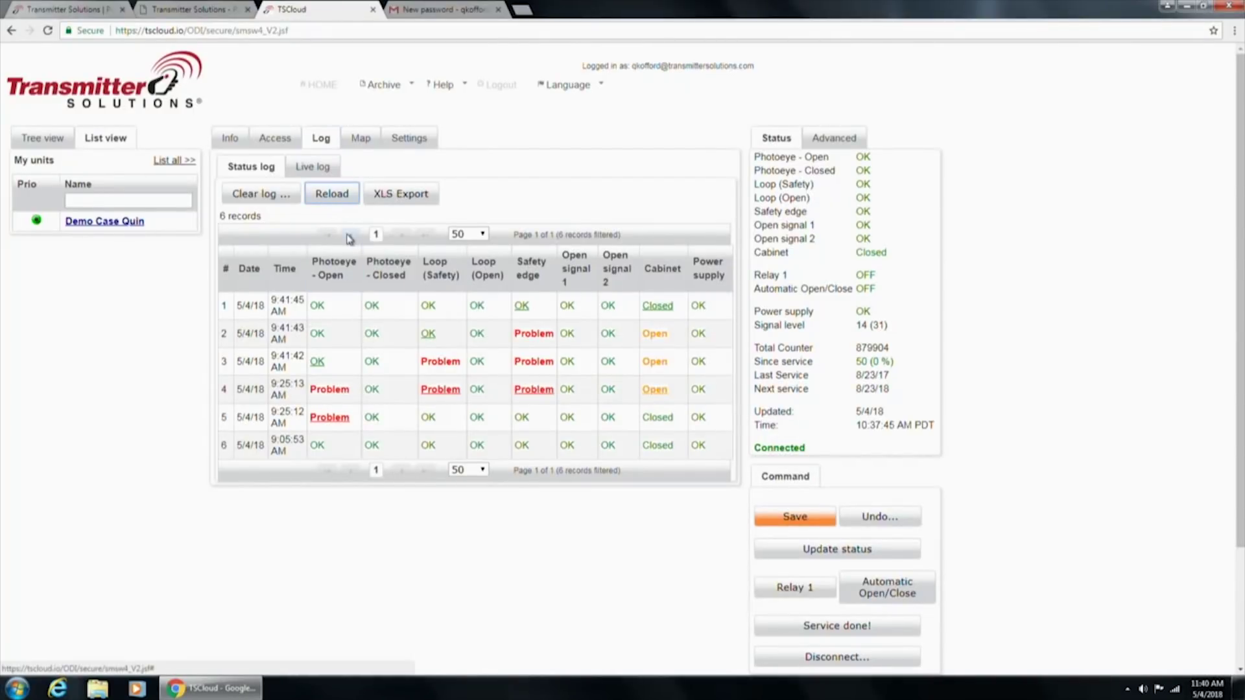